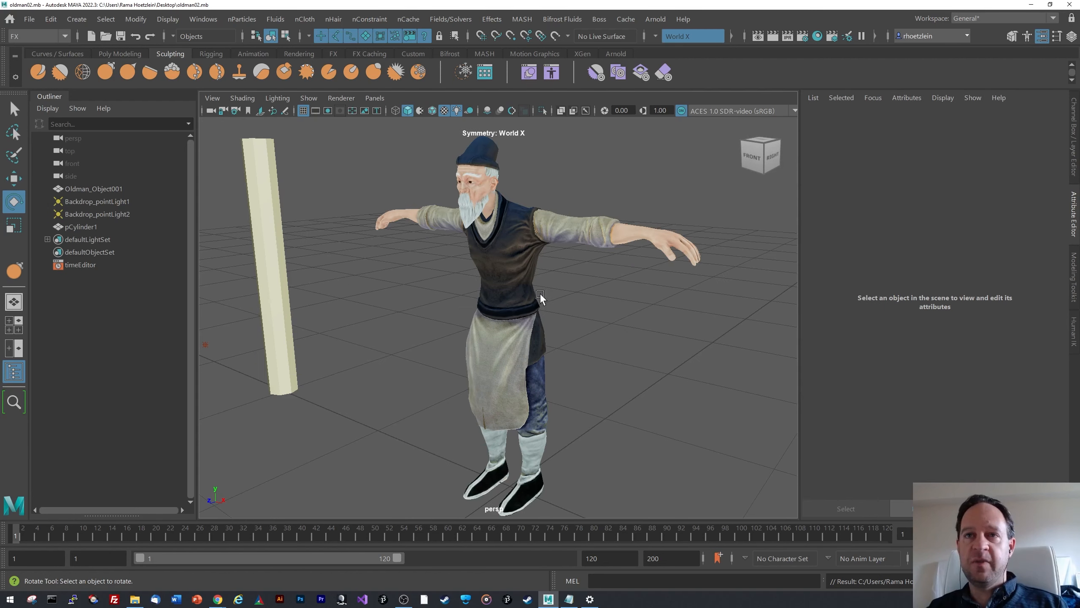
Step: Create a HumanIK skeleton for the character and rename the character as Oldman
{"action": "left_click", "coordinate": [1028, 36]}
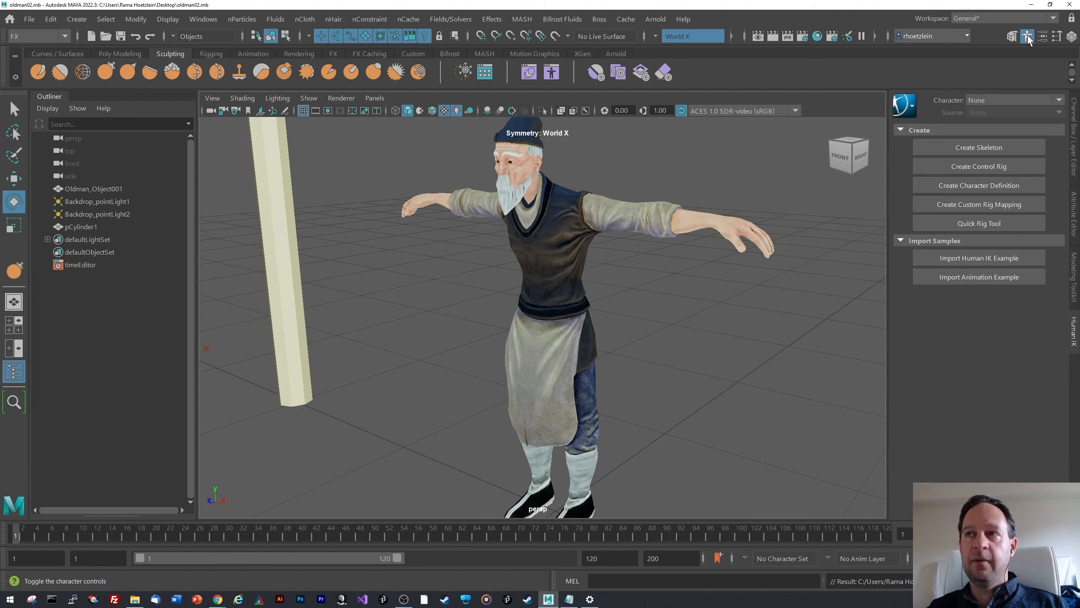
{"action": "left_click", "coordinate": [956, 147]}
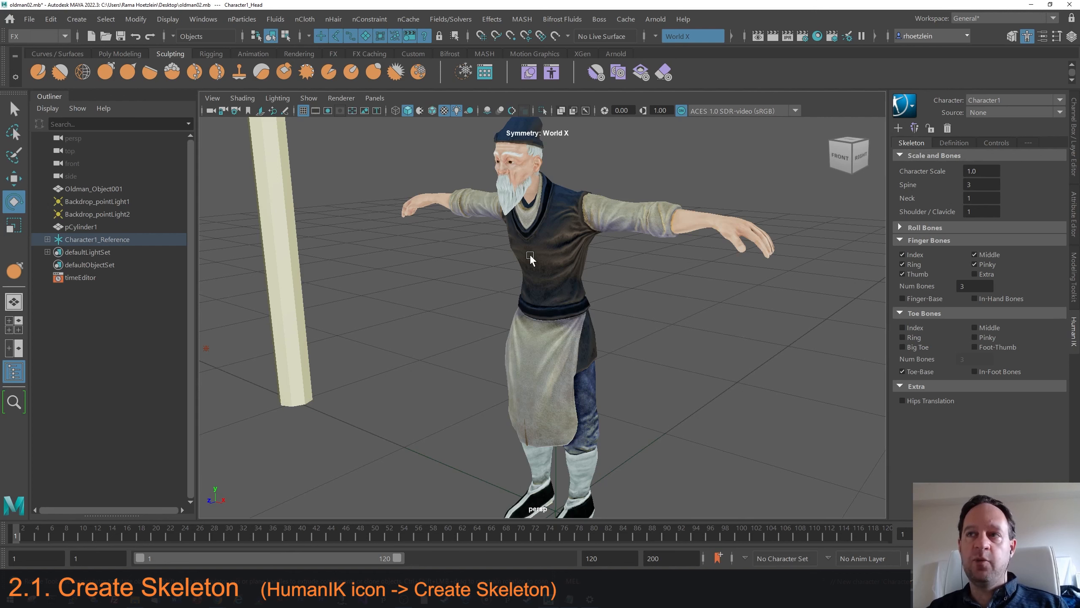
{"action": "left_click", "coordinate": [912, 109]}
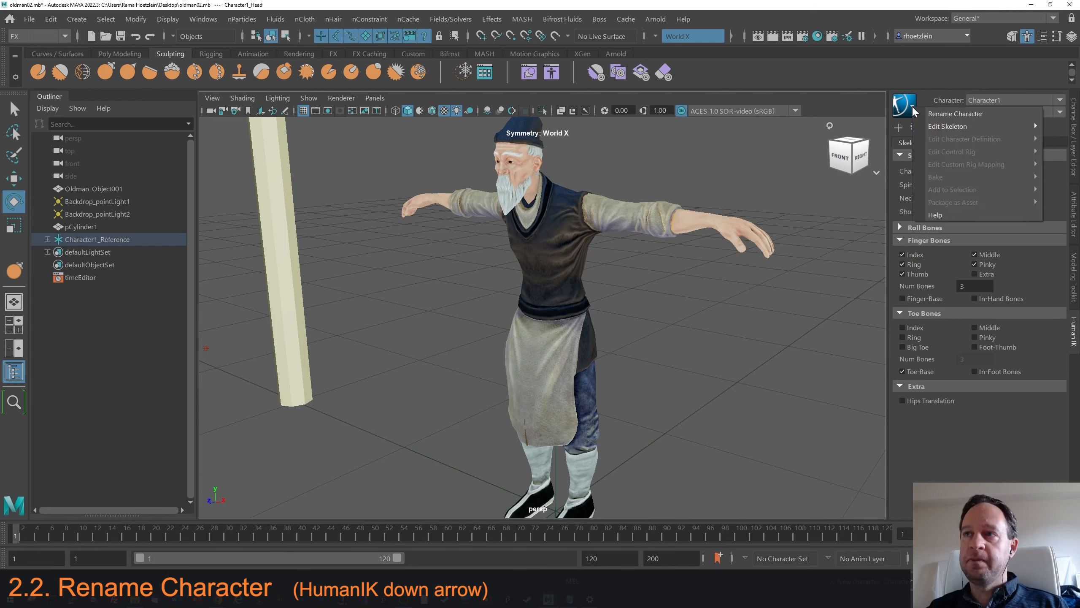
{"action": "left_click", "coordinate": [951, 118]}
{"action": "type", "text": "Oldman"}
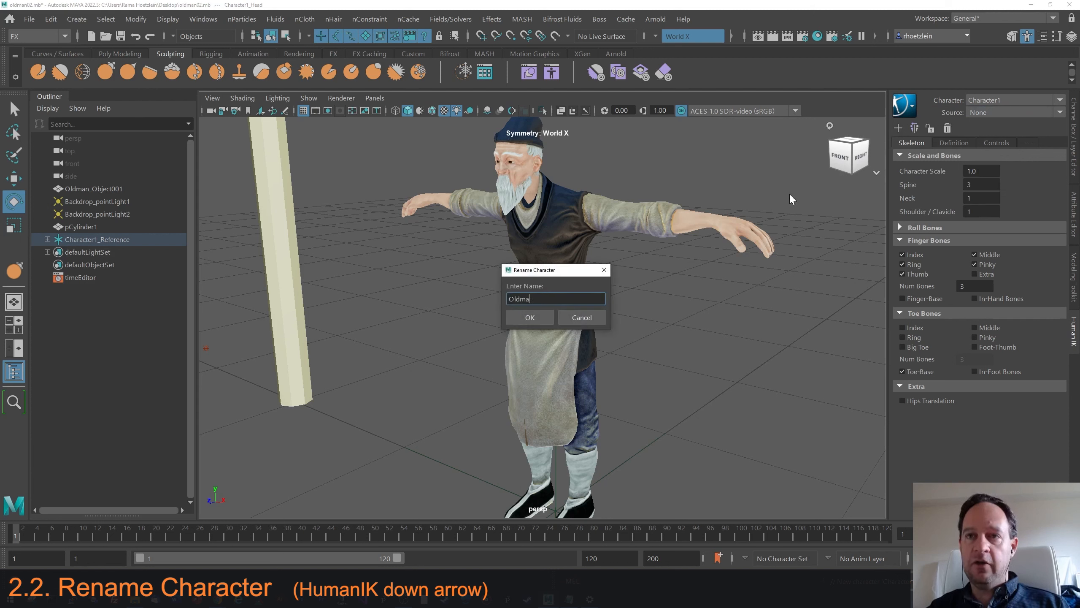
{"action": "left_click", "coordinate": [538, 315]}
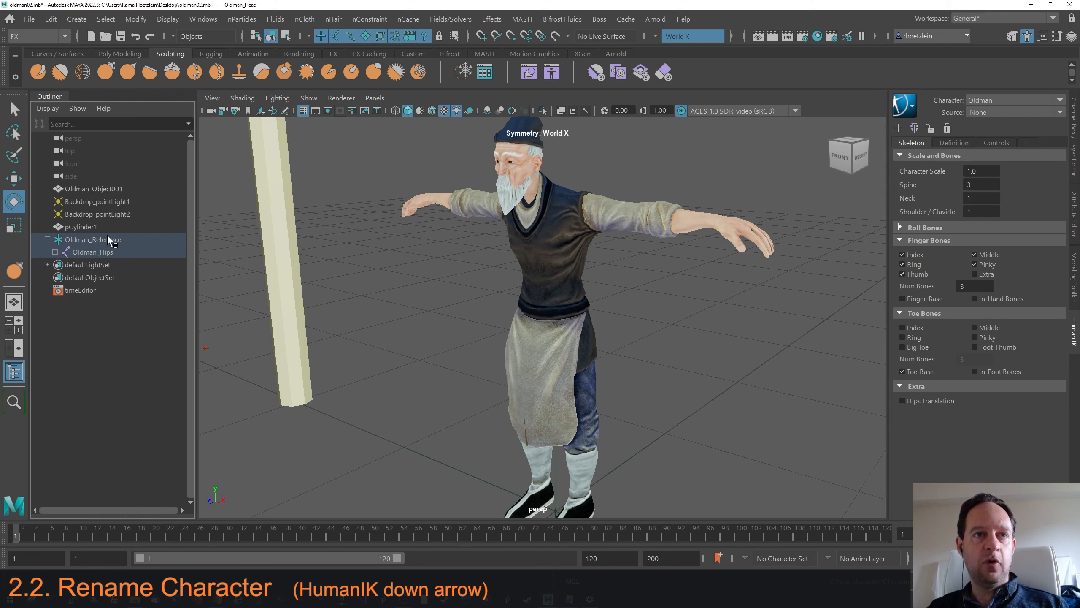
Step: Rename the character mesh Oldman_Object001 as Oldman_Geom
{"action": "left_click", "coordinate": [54, 252]}
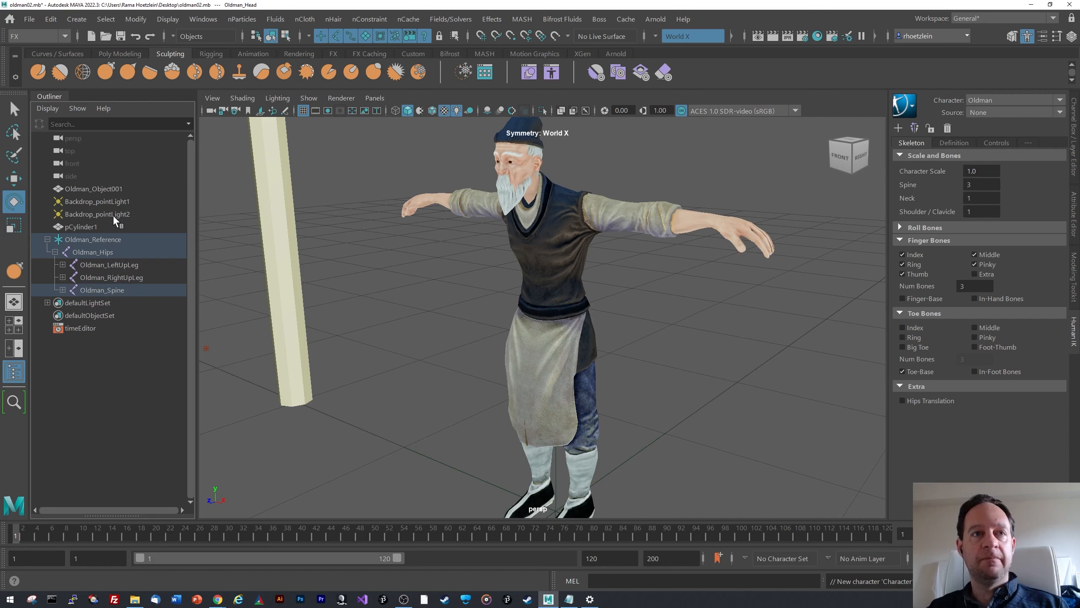
{"action": "left_click", "coordinate": [94, 189]}
{"action": "double_click", "coordinate": [95, 189]}
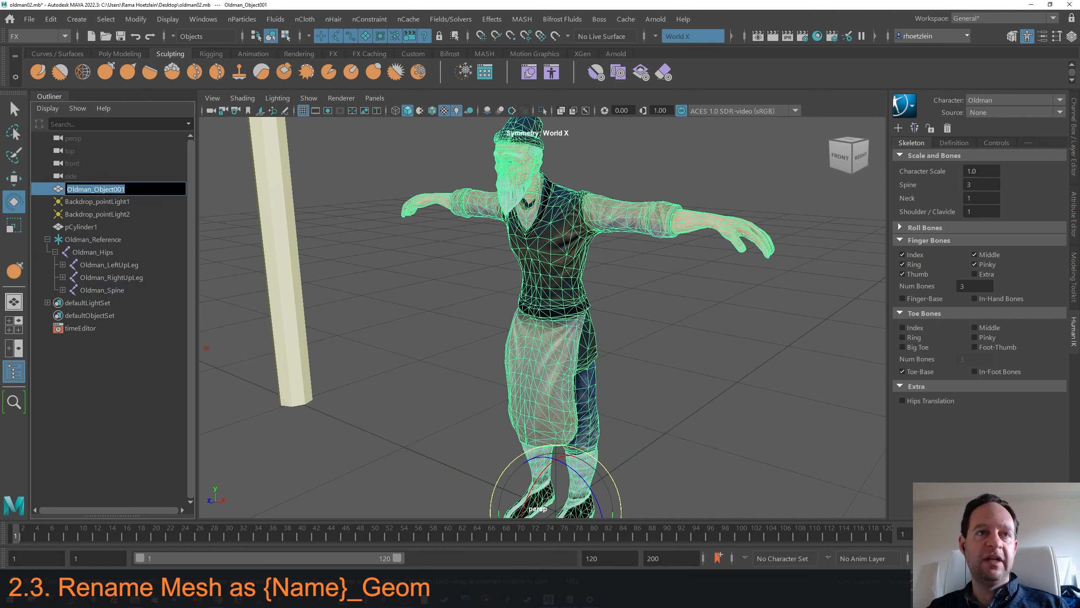
{"action": "type", "text": "Oldman_Geom"}
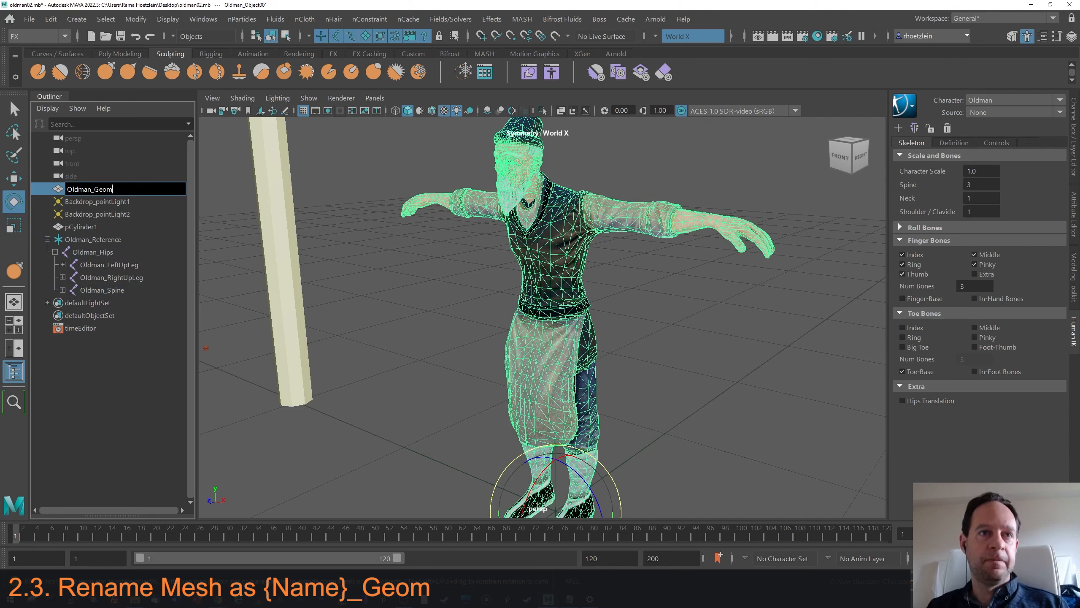
{"action": "key", "text": "Return"}
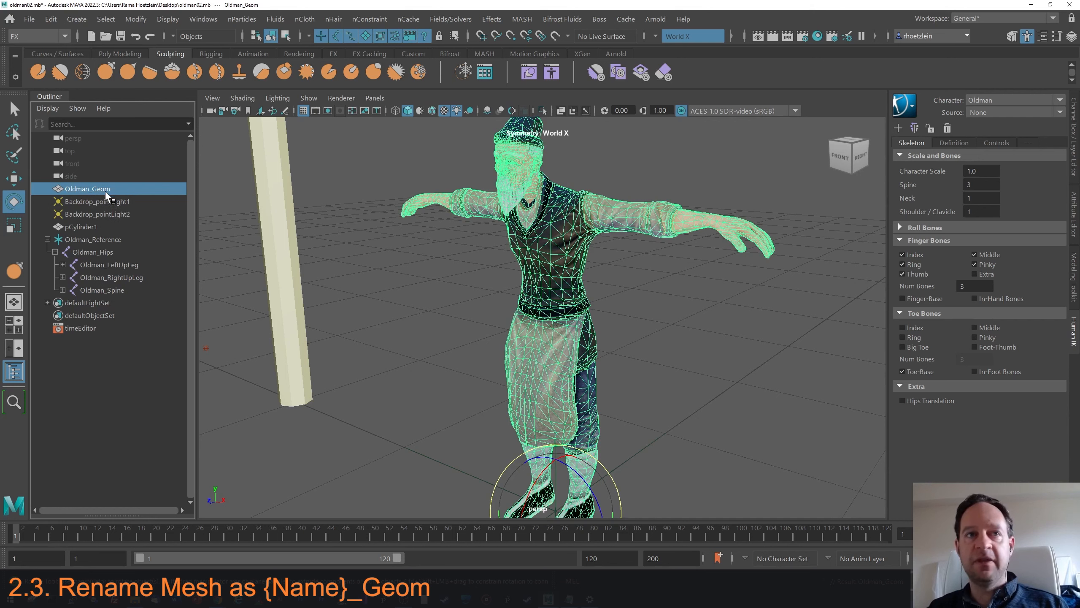
Step: Rename the skeleton's reference node Oldman_Reference as Oldman_Joints
{"action": "left_click", "coordinate": [102, 241]}
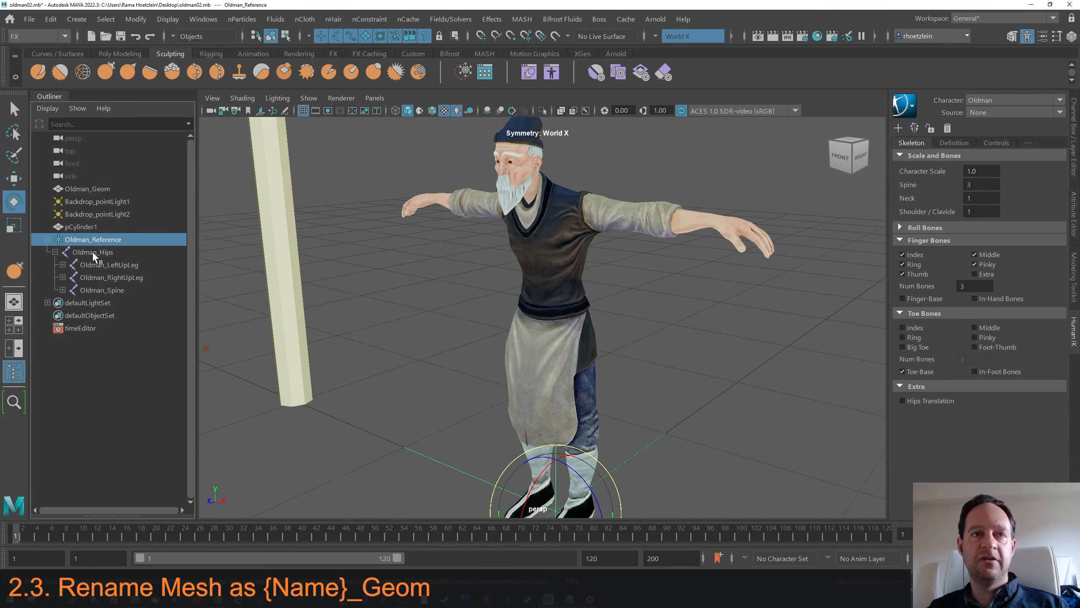
{"action": "double_click", "coordinate": [101, 240]}
{"action": "double_click", "coordinate": [109, 240]}
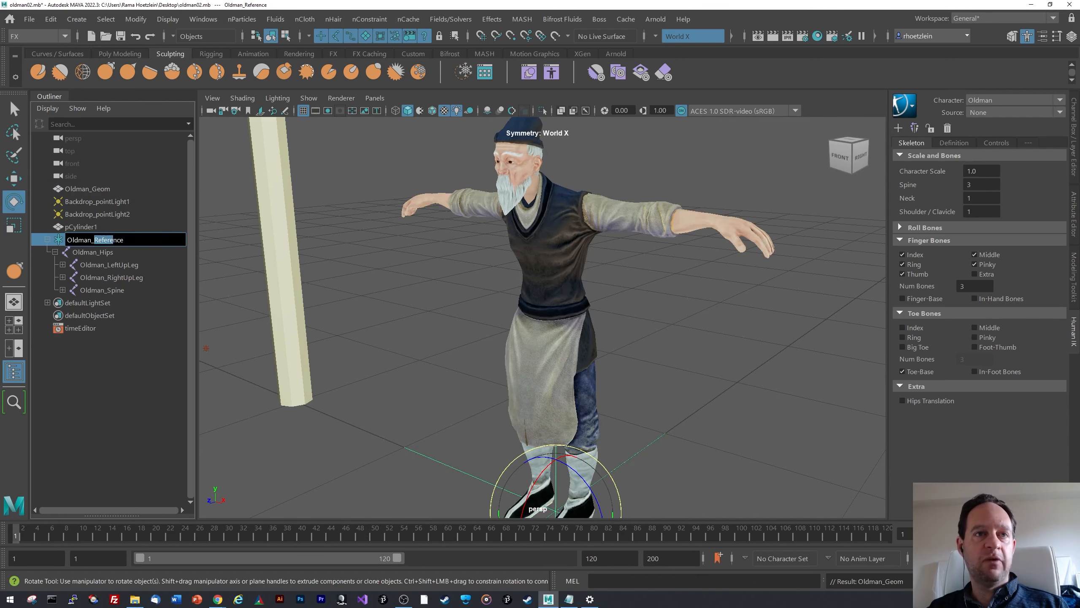
{"action": "type", "text": "Joints"}
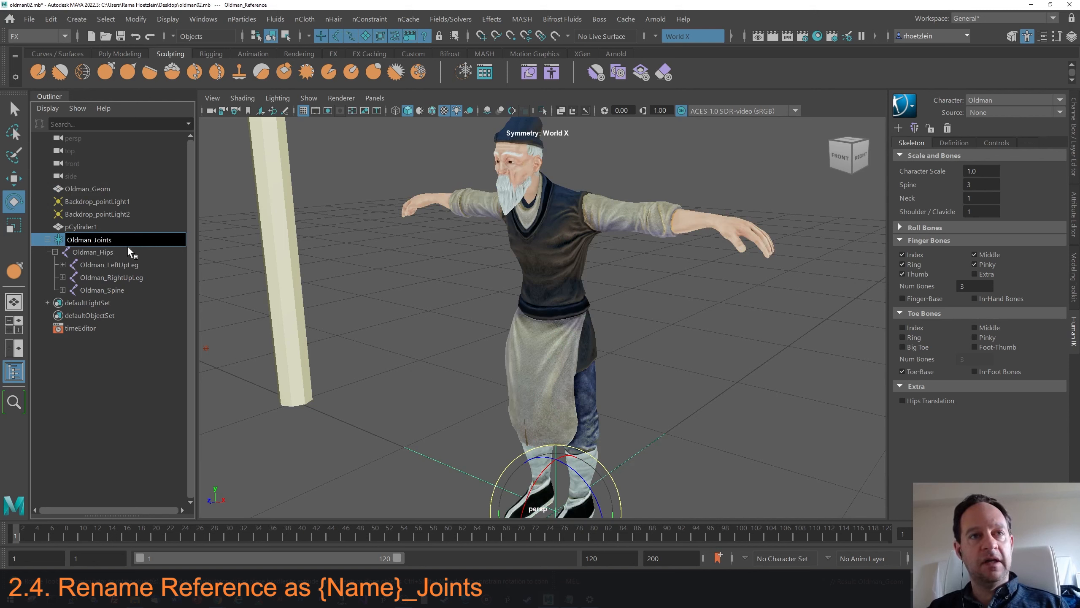
{"action": "left_click", "coordinate": [136, 328]}
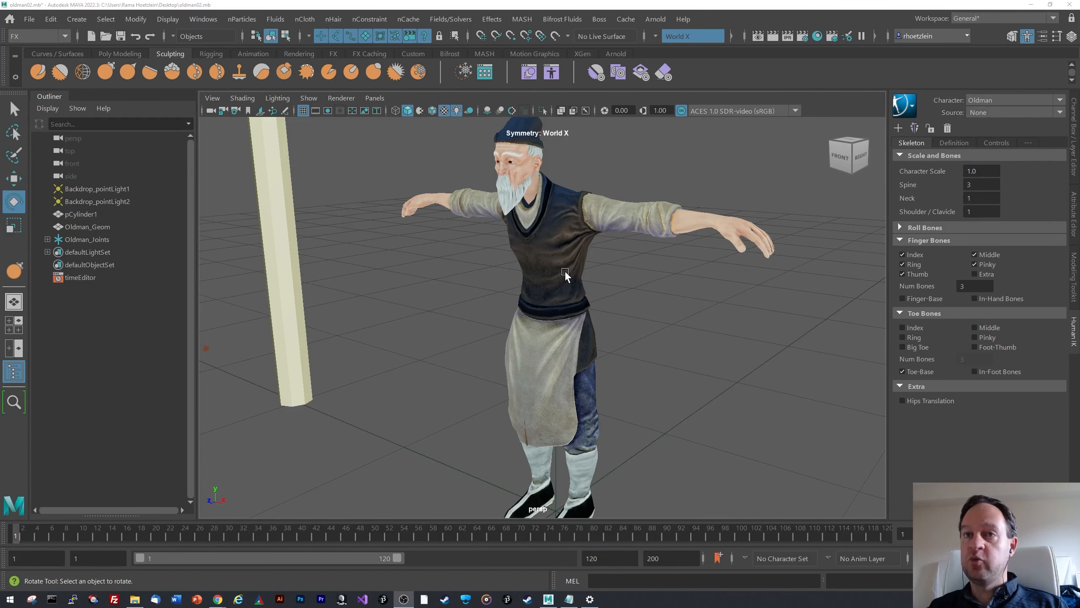
Step: Try scaling the oversized skeleton from its Oldman_Hips joint alone
{"action": "scroll", "coordinate": [541, 256], "scroll_direction": "down", "scroll_amount": 15}
{"action": "left_click_drag", "start_coordinate": [544, 229], "coordinate": [544, 230], "text": "alt"}
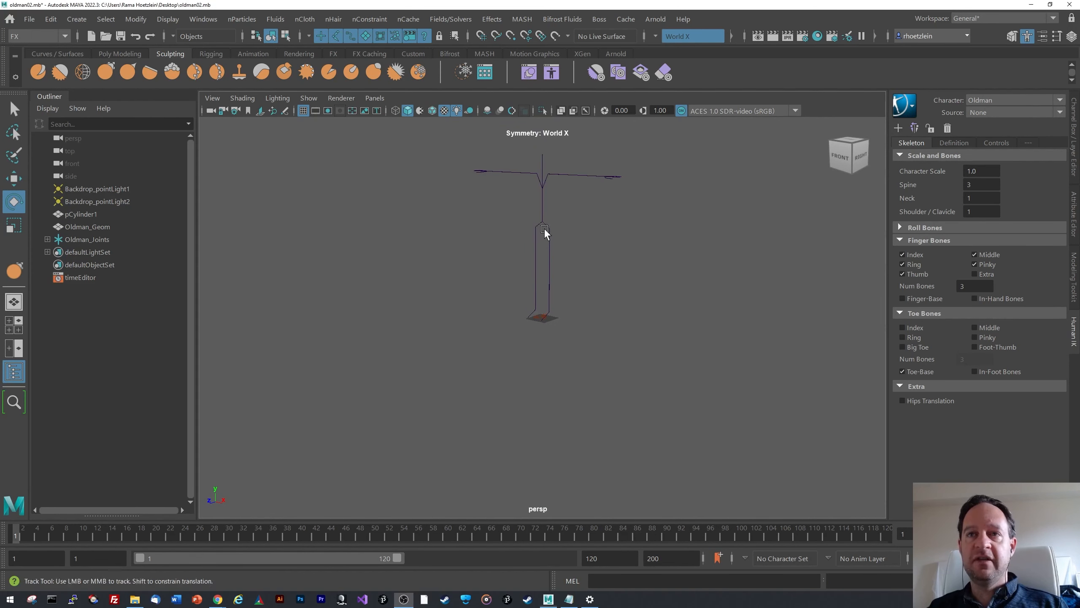
{"action": "middle_click_drag", "start_coordinate": [545, 230], "coordinate": [538, 265], "text": "alt"}
{"action": "scroll", "coordinate": [537, 264], "scroll_direction": "up", "scroll_amount": 5}
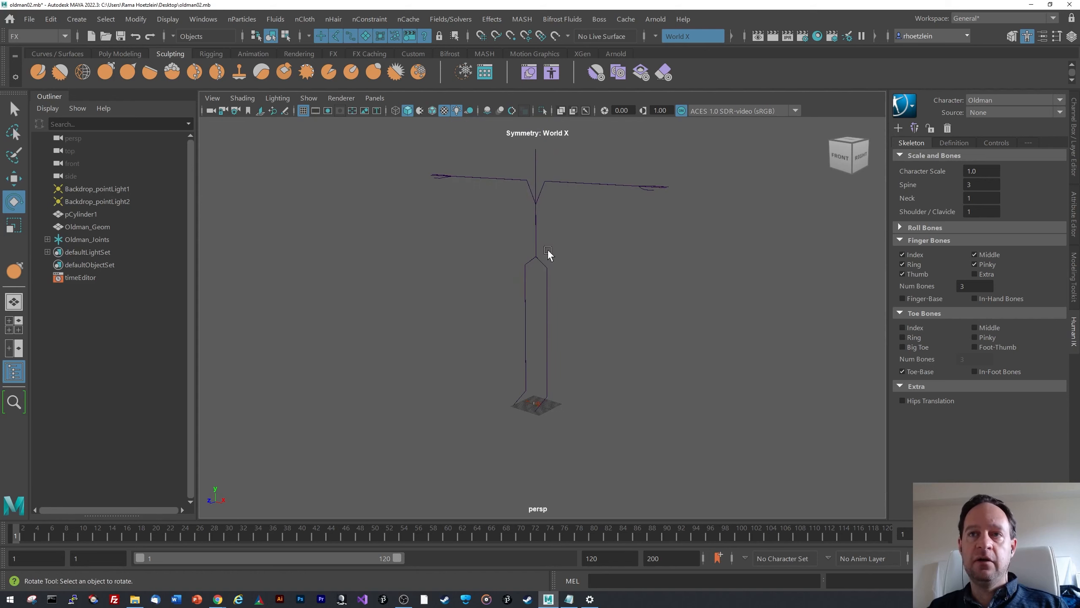
{"action": "scroll", "coordinate": [557, 273], "scroll_direction": "up", "scroll_amount": 4}
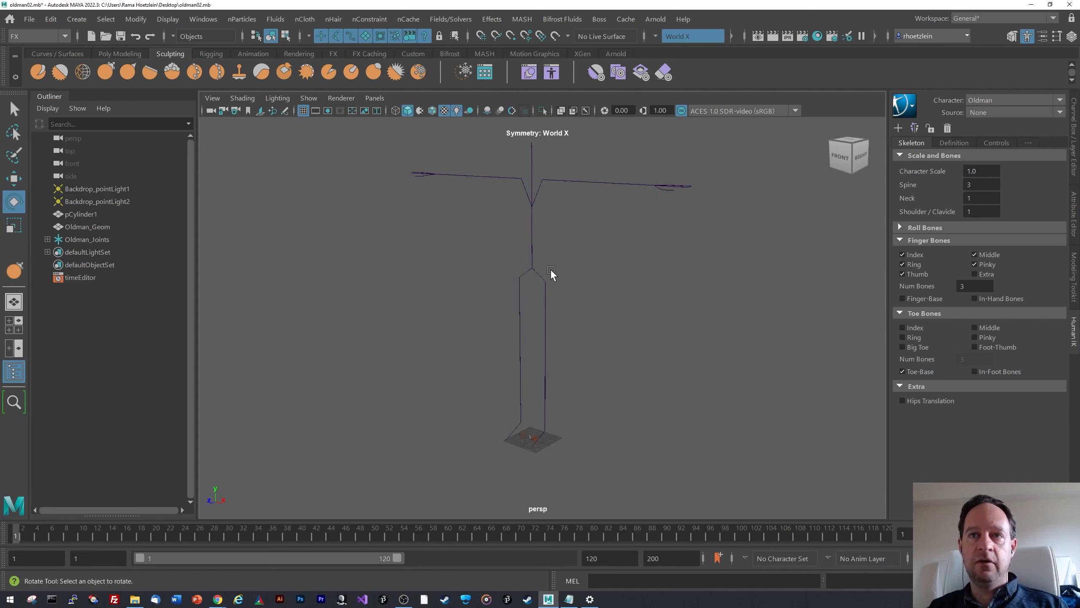
{"action": "left_click", "coordinate": [48, 240]}
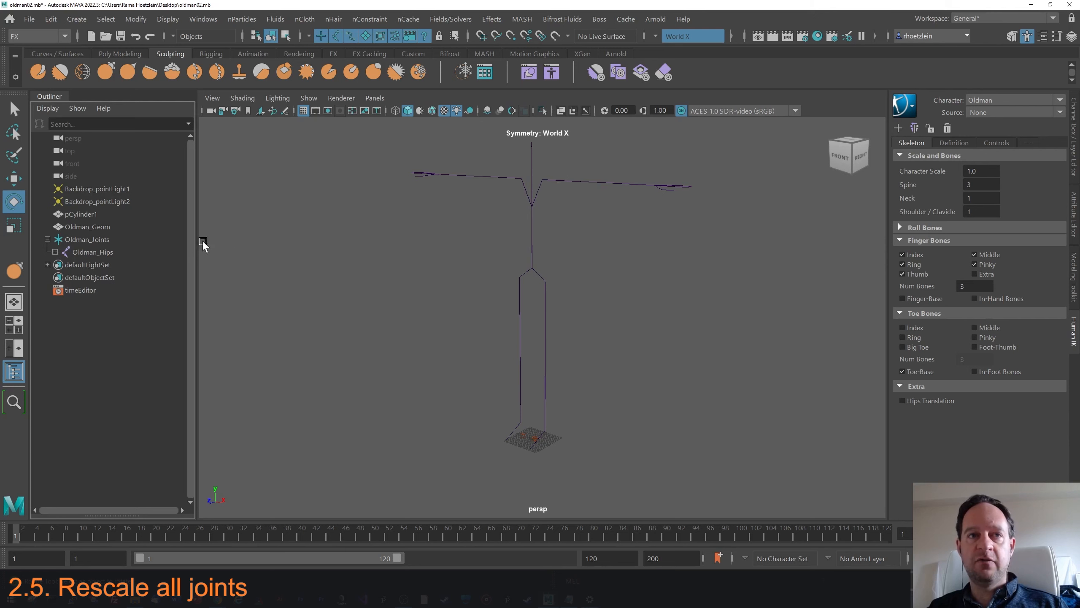
{"action": "left_click", "coordinate": [92, 252]}
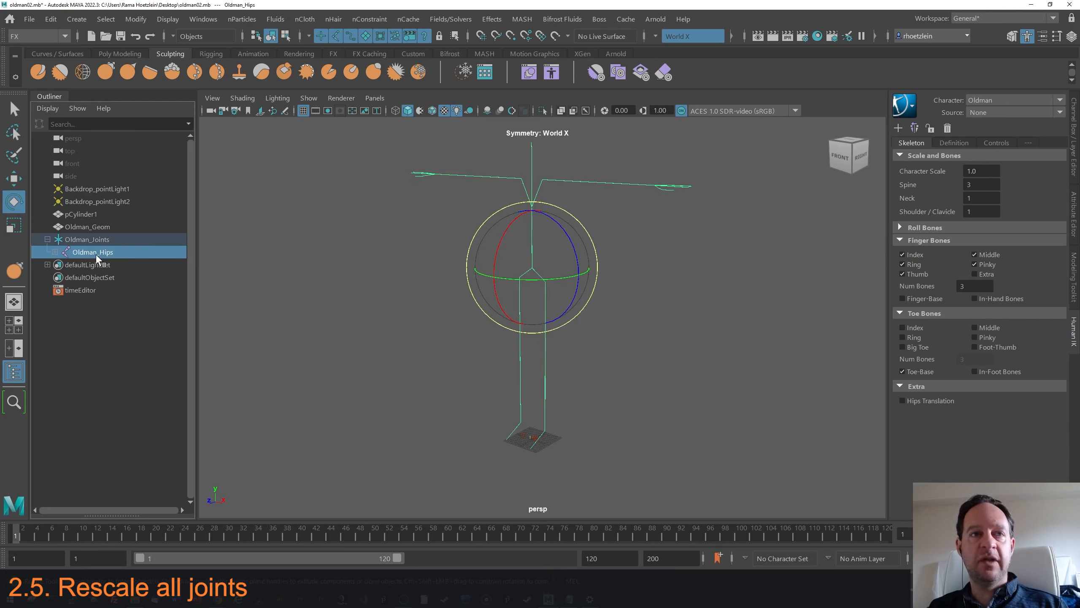
{"action": "left_click", "coordinate": [14, 226]}
{"action": "mouse_move", "coordinate": [533, 270]}
{"action": "left_mouse_down"}
{"action": "mouse_move", "coordinate": [450, 338]}
{"action": "mouse_move", "coordinate": [583, 255]}
{"action": "mouse_move", "coordinate": [576, 249]}
{"action": "mouse_move", "coordinate": [520, 298]}
{"action": "mouse_move", "coordinate": [552, 279]}
{"action": "left_mouse_up"}
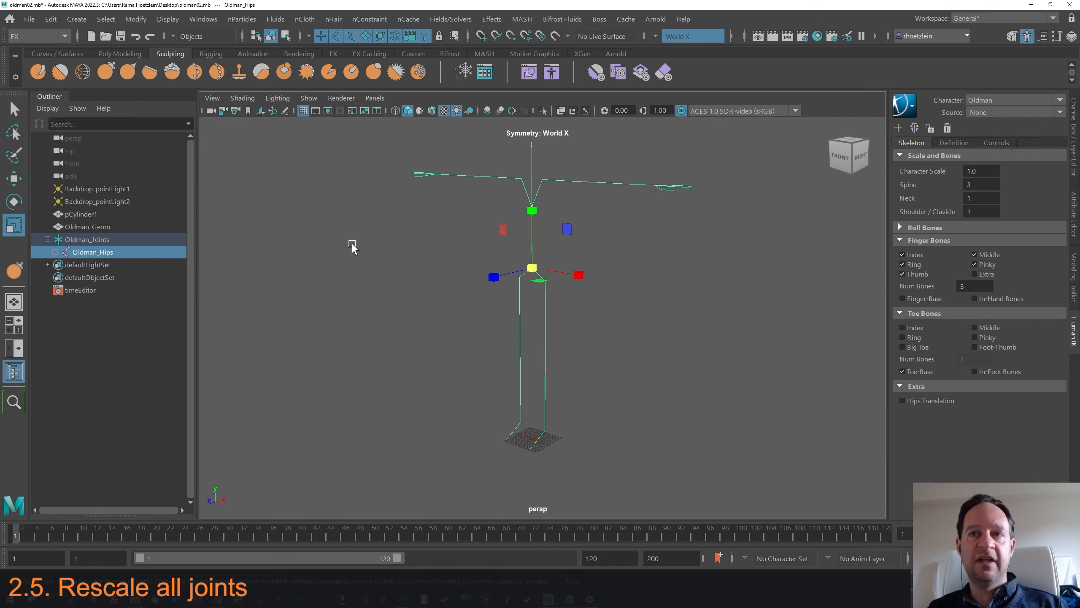
{"action": "left_click", "coordinate": [438, 242]}
Step: Select the whole joint hierarchy under Oldman_Hips and scale all joints down uniformly to about 0.009
{"action": "left_click", "coordinate": [98, 252]}
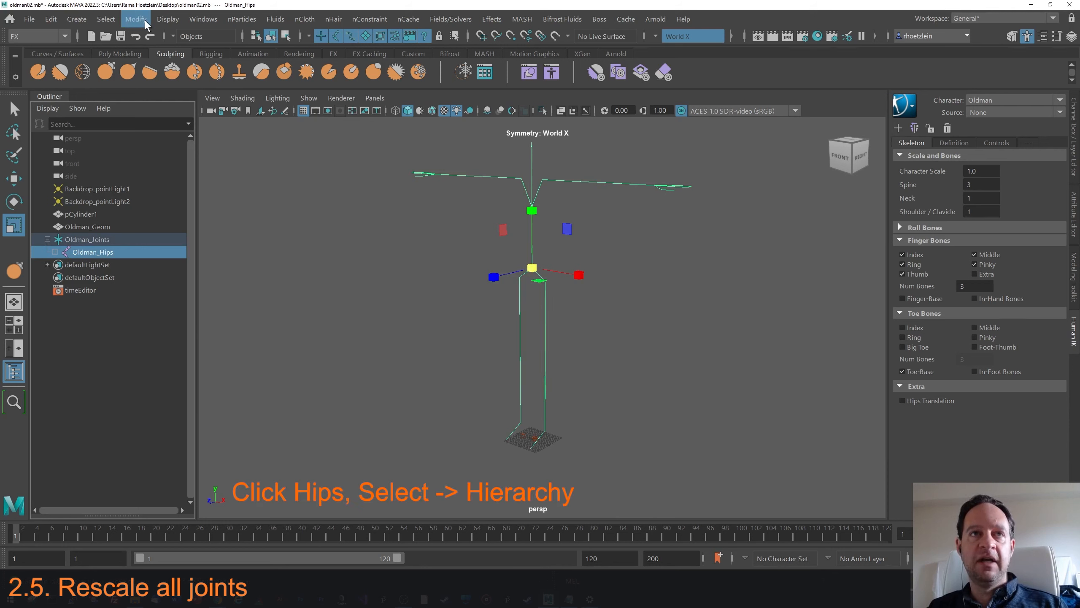
{"action": "left_click", "coordinate": [108, 19]}
{"action": "left_click", "coordinate": [144, 83]}
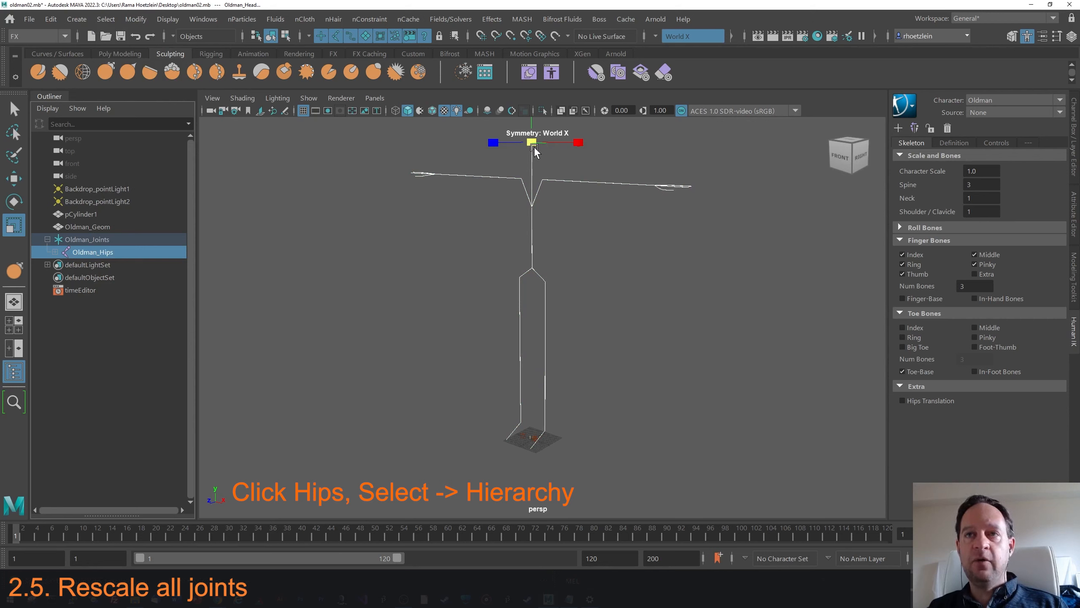
{"action": "left_click_drag", "start_coordinate": [532, 142], "coordinate": [303, 495]}
{"action": "left_click_drag", "start_coordinate": [532, 236], "coordinate": [410, 367]}
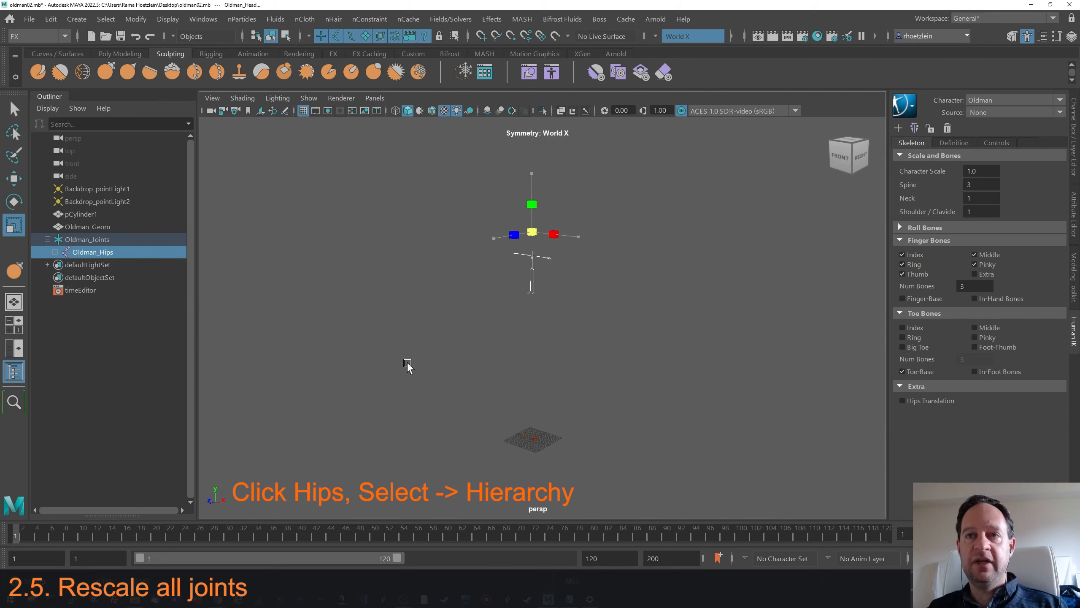
{"action": "left_click_drag", "start_coordinate": [537, 264], "coordinate": [415, 330]}
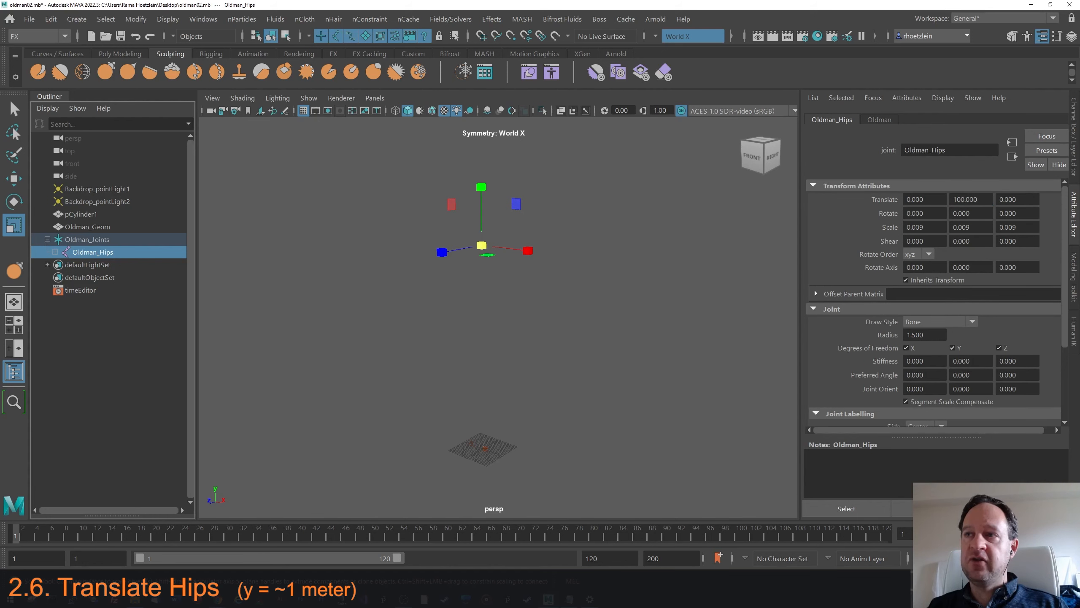
Step: Set the Y translation of the Oldman_Hips joint to 1
{"action": "left_click_drag", "start_coordinate": [978, 199], "coordinate": [954, 199]}
{"action": "type", "text": "10"}
{"action": "key", "text": "Tab"}
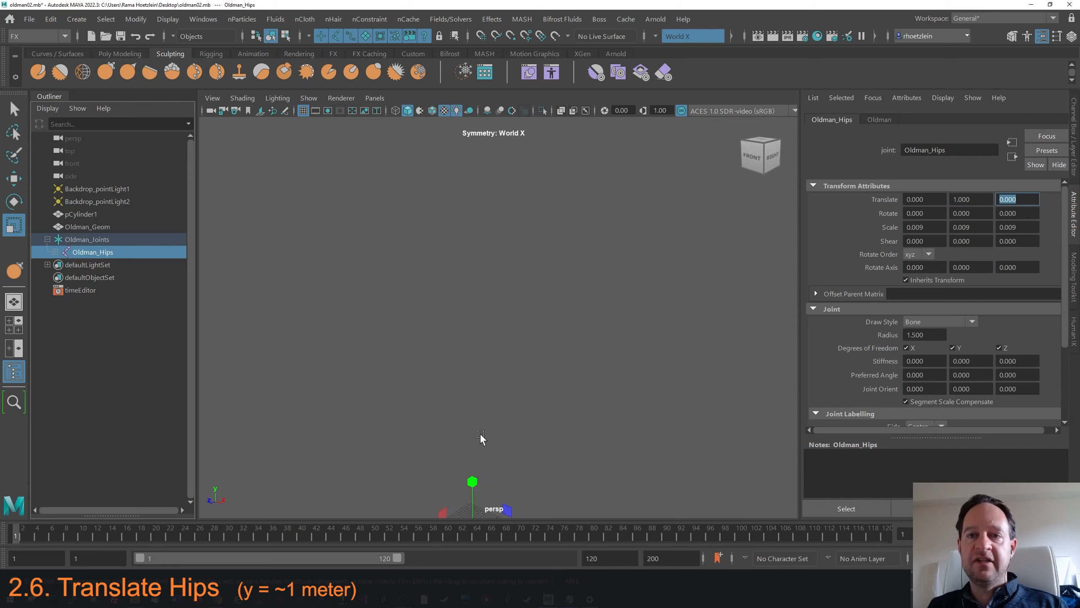
Step: Move the tall cylinder backward along the Z axis, well behind the character in the side view
{"action": "middle_click_drag", "start_coordinate": [483, 439], "coordinate": [535, 273], "text": "alt"}
{"action": "scroll", "coordinate": [512, 327], "scroll_direction": "up", "scroll_amount": 3}
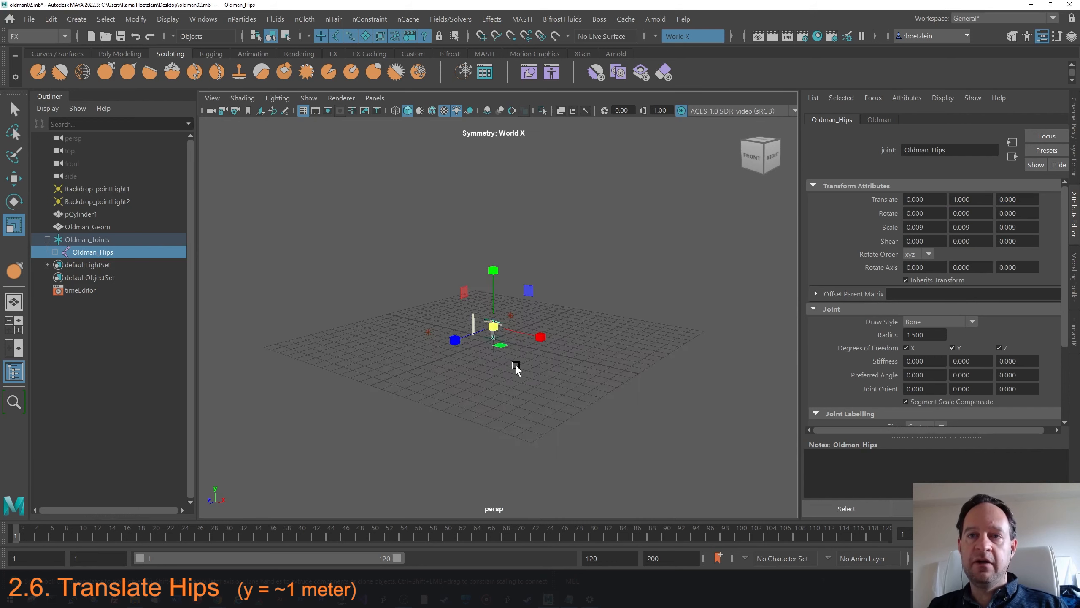
{"action": "scroll", "coordinate": [515, 364], "scroll_direction": "up", "scroll_amount": 5}
{"action": "middle_click_drag", "start_coordinate": [520, 309], "coordinate": [554, 362], "text": "alt"}
{"action": "scroll", "coordinate": [523, 347], "scroll_direction": "up", "scroll_amount": 5}
{"action": "left_click_drag", "start_coordinate": [566, 358], "coordinate": [485, 325], "text": "alt"}
{"action": "left_click", "coordinate": [491, 173]}
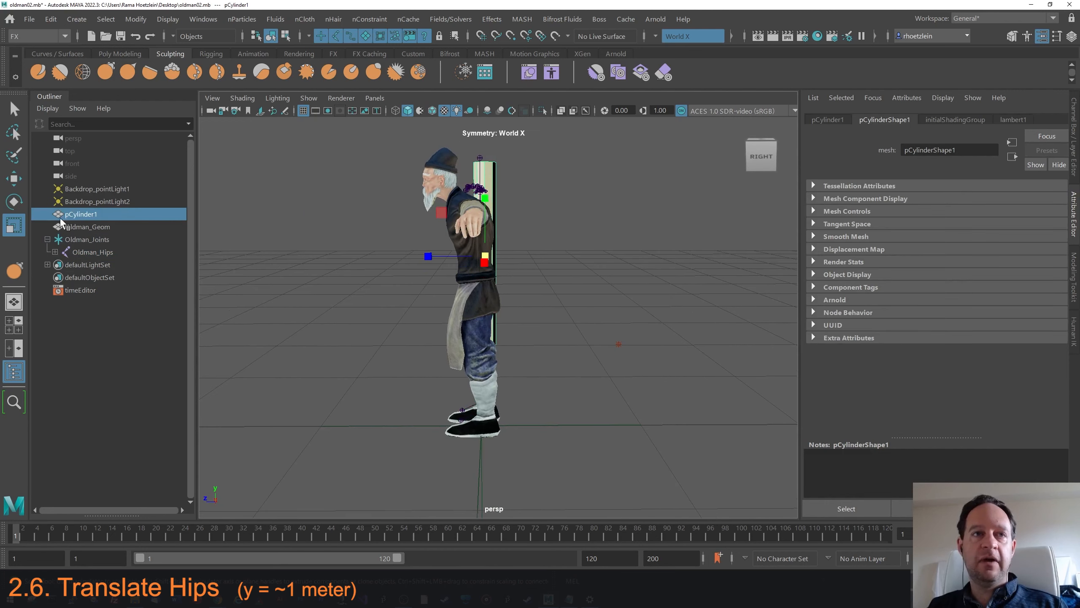
{"action": "left_click", "coordinate": [14, 179]}
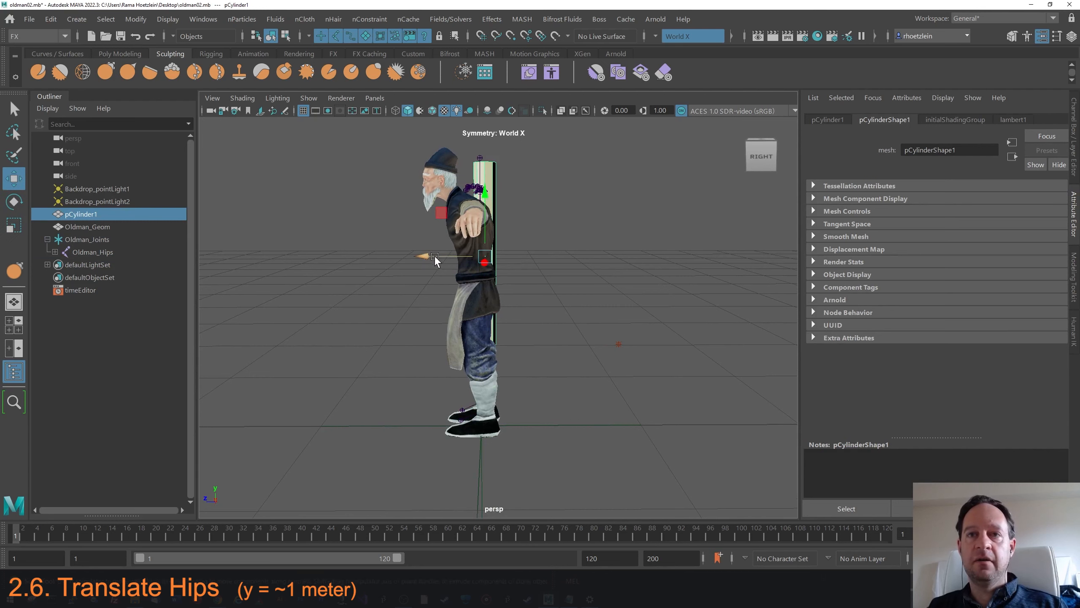
{"action": "left_click_drag", "start_coordinate": [433, 255], "coordinate": [630, 256]}
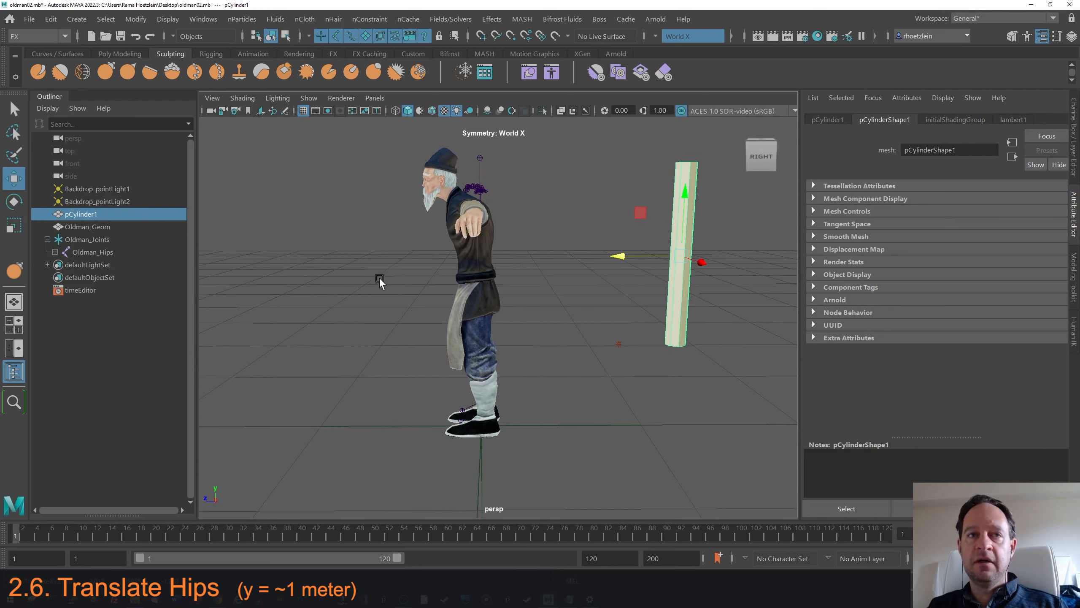
Step: Turn on X-Ray shading in the perspective view to see the joints through the mesh
{"action": "left_click", "coordinate": [95, 251]}
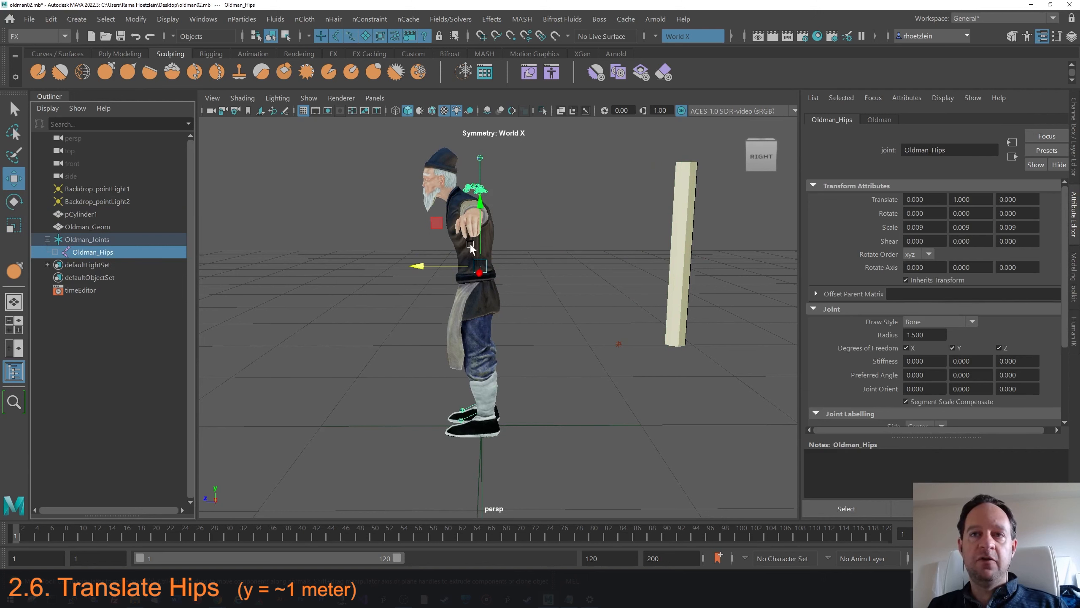
{"action": "left_click", "coordinate": [242, 98]}
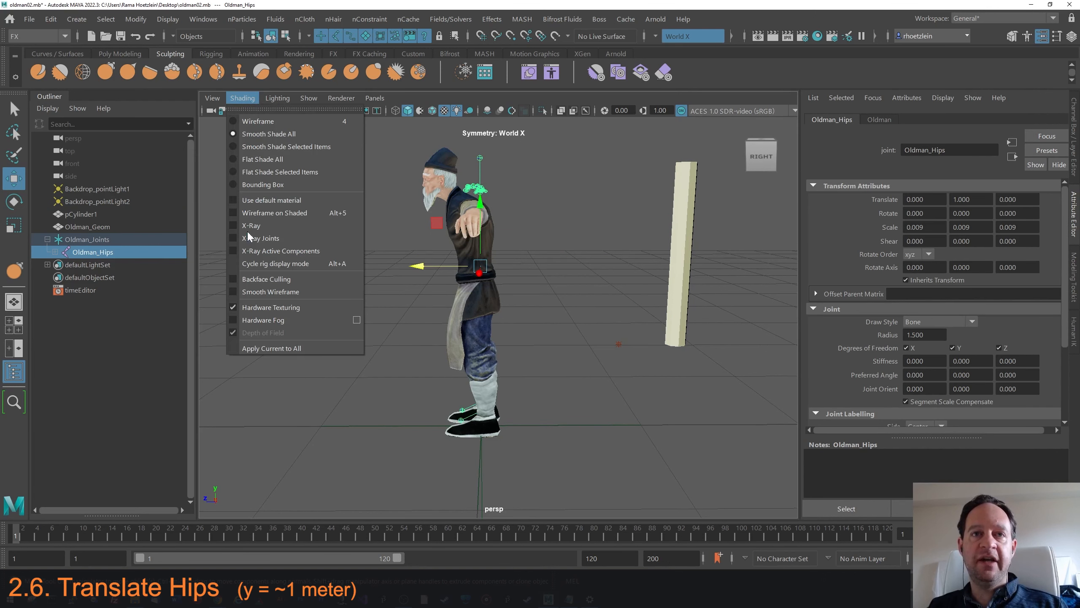
{"action": "left_click", "coordinate": [232, 225]}
{"action": "left_click", "coordinate": [443, 308]}
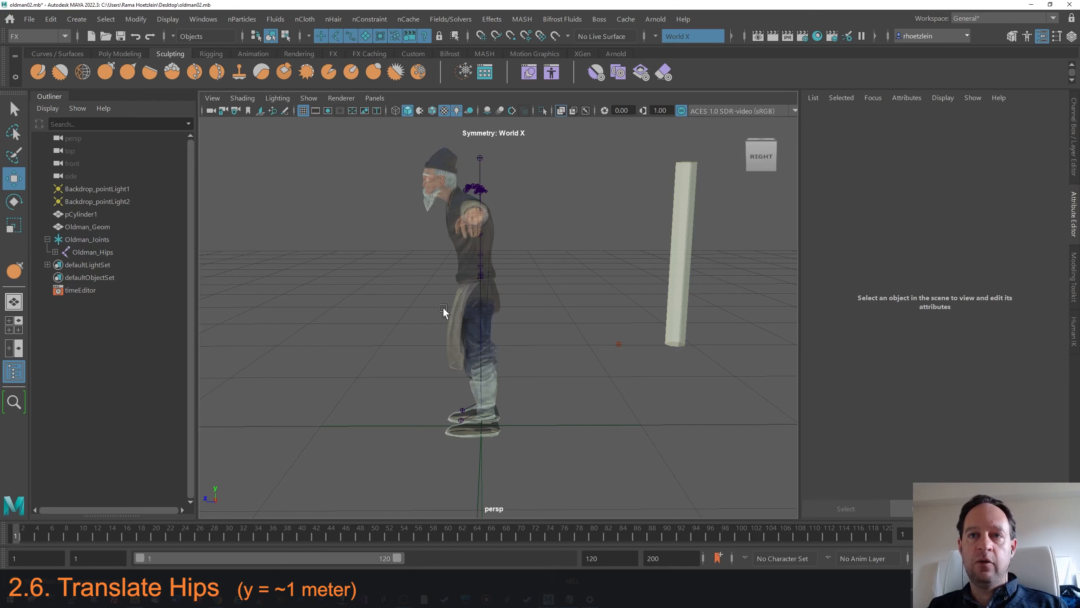
{"action": "left_click_drag", "start_coordinate": [443, 308], "coordinate": [552, 269], "text": "alt"}
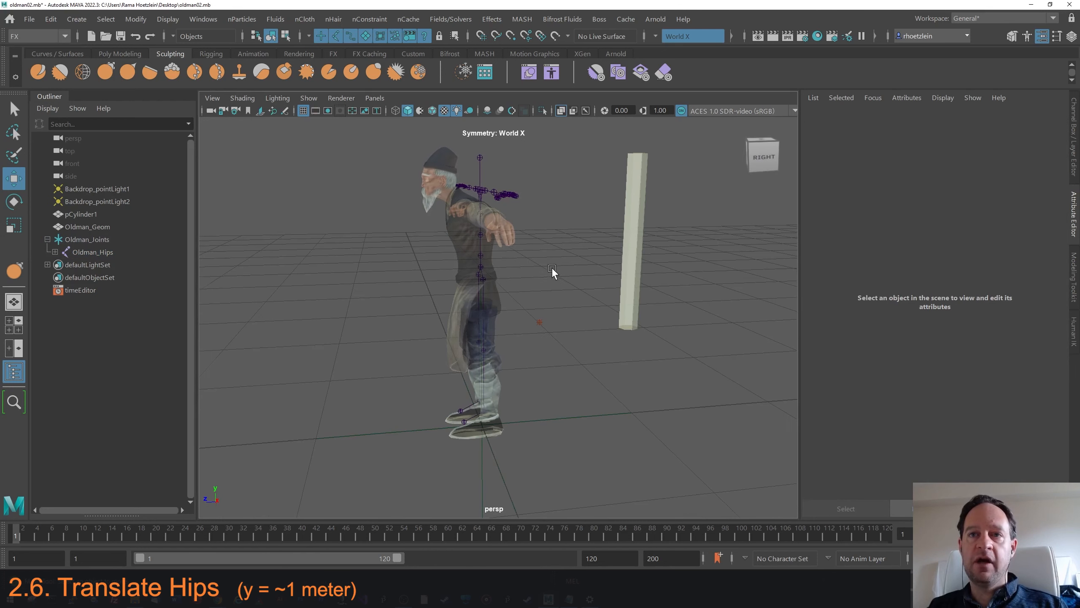
Step: Lower the Oldman_Hips joint to a Y translation of about 0.915 to align the skeleton with the character
{"action": "left_click", "coordinate": [106, 251]}
{"action": "left_click_drag", "start_coordinate": [361, 253], "coordinate": [458, 352], "text": "alt"}
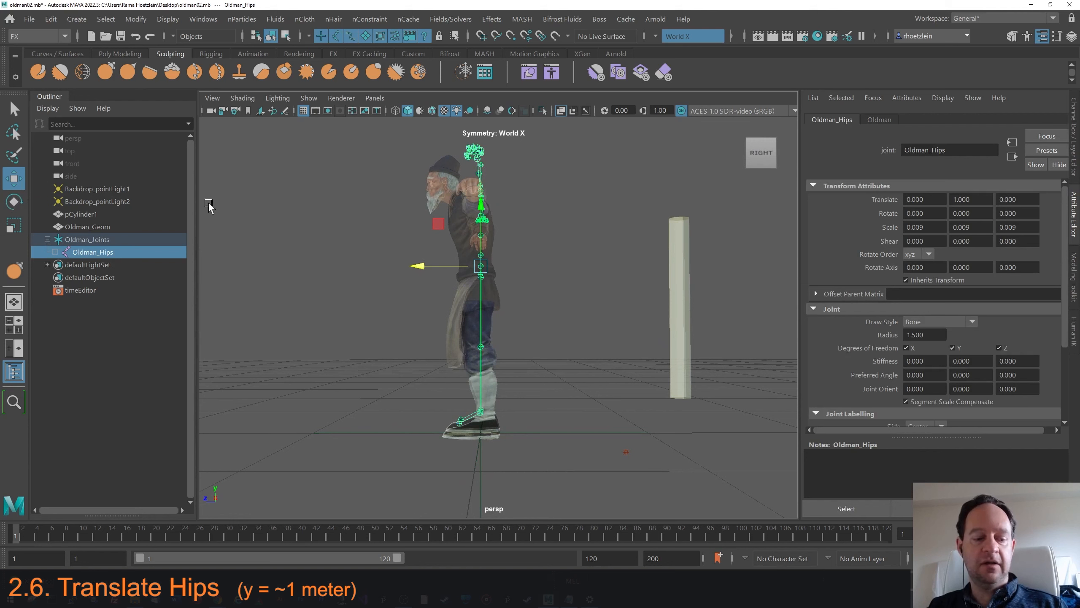
{"action": "left_click_drag", "start_coordinate": [481, 205], "coordinate": [482, 220]}
{"action": "left_click_drag", "start_coordinate": [480, 283], "coordinate": [481, 282], "text": "alt"}
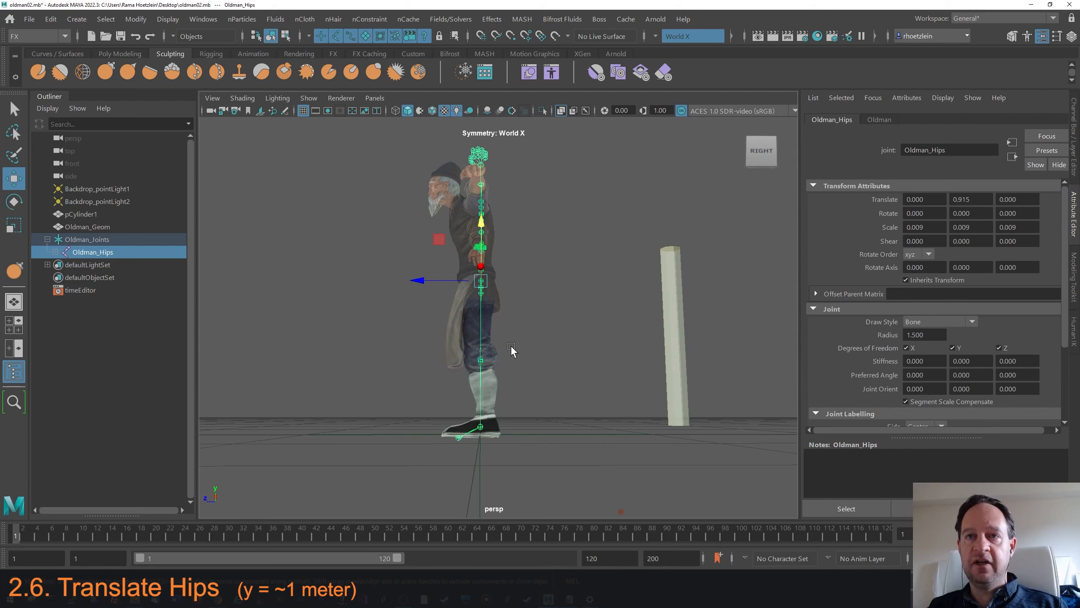
{"action": "left_click_drag", "start_coordinate": [511, 344], "coordinate": [510, 334], "text": "alt"}
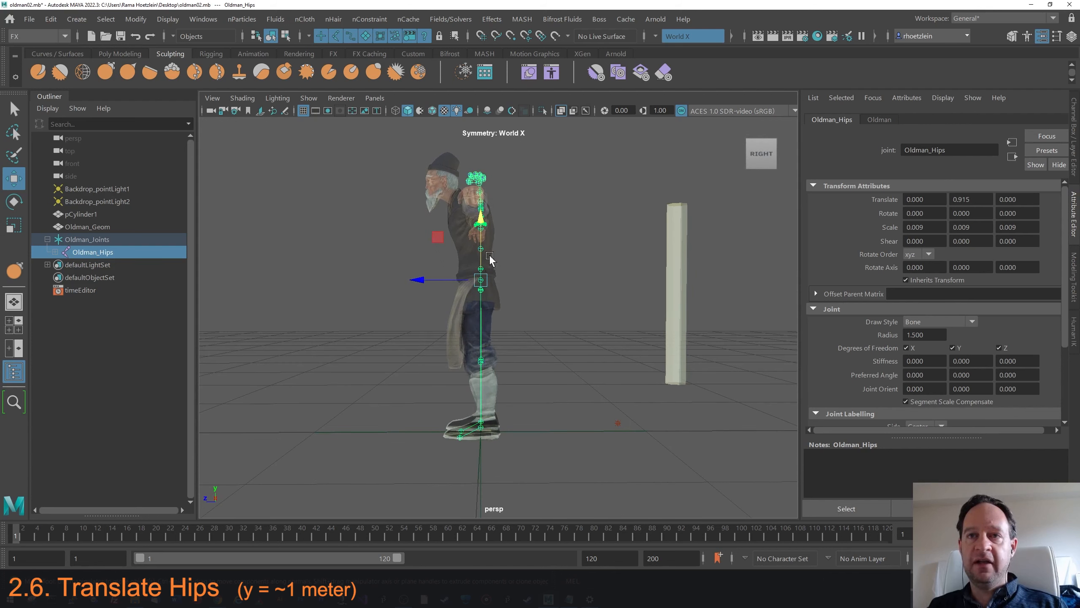
Step: Try scaling the Oldman_Hips joint on its own, and undo the scaling
{"action": "left_click_drag", "start_coordinate": [493, 251], "coordinate": [547, 223], "text": "alt"}
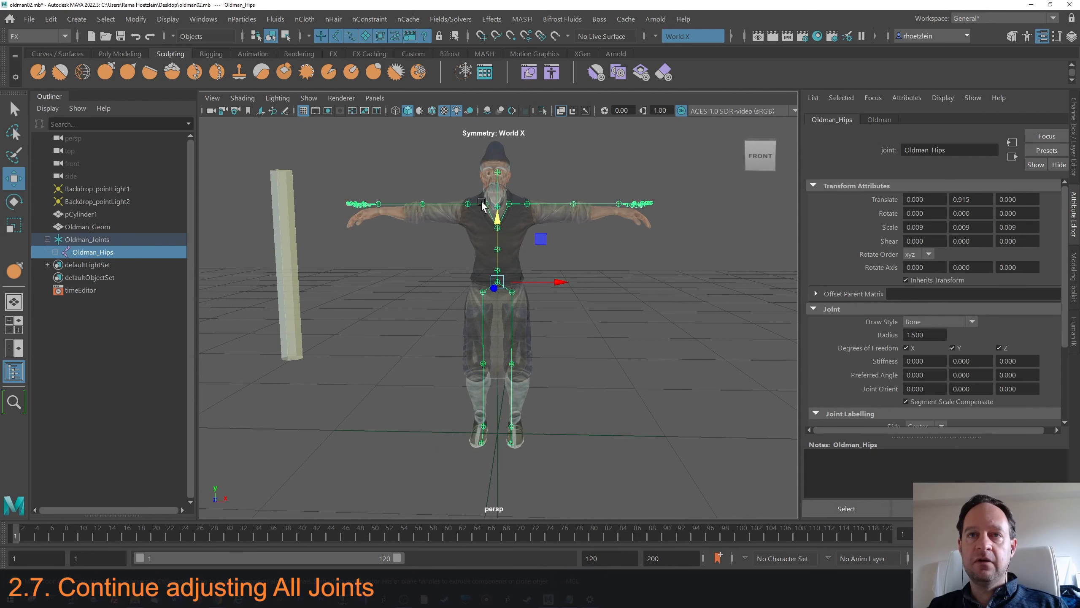
{"action": "middle_click_drag", "start_coordinate": [541, 209], "coordinate": [468, 224], "text": "alt"}
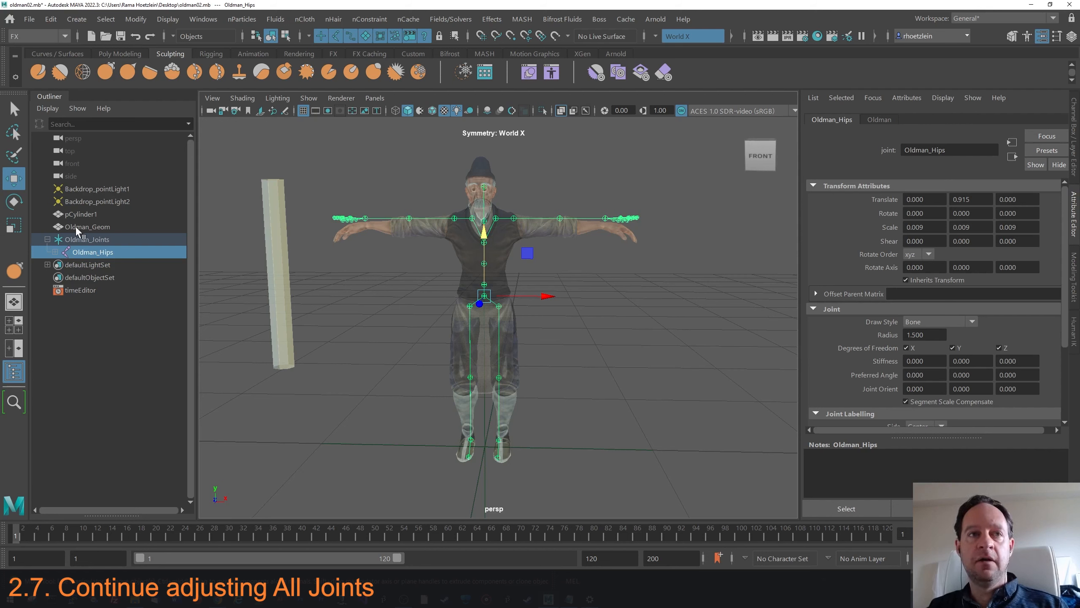
{"action": "key", "text": "r"}
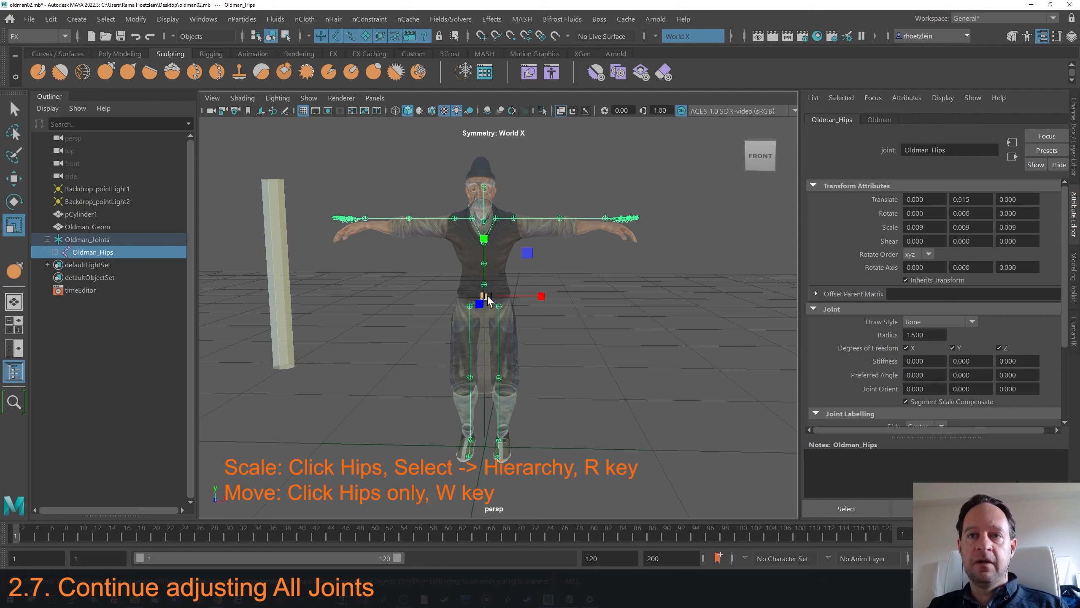
{"action": "mouse_move", "coordinate": [483, 296]}
{"action": "left_mouse_down", "text": "alt"}
{"action": "mouse_move", "coordinate": [432, 314]}
{"action": "mouse_move", "coordinate": [498, 299]}
{"action": "left_mouse_up", "text": "alt"}
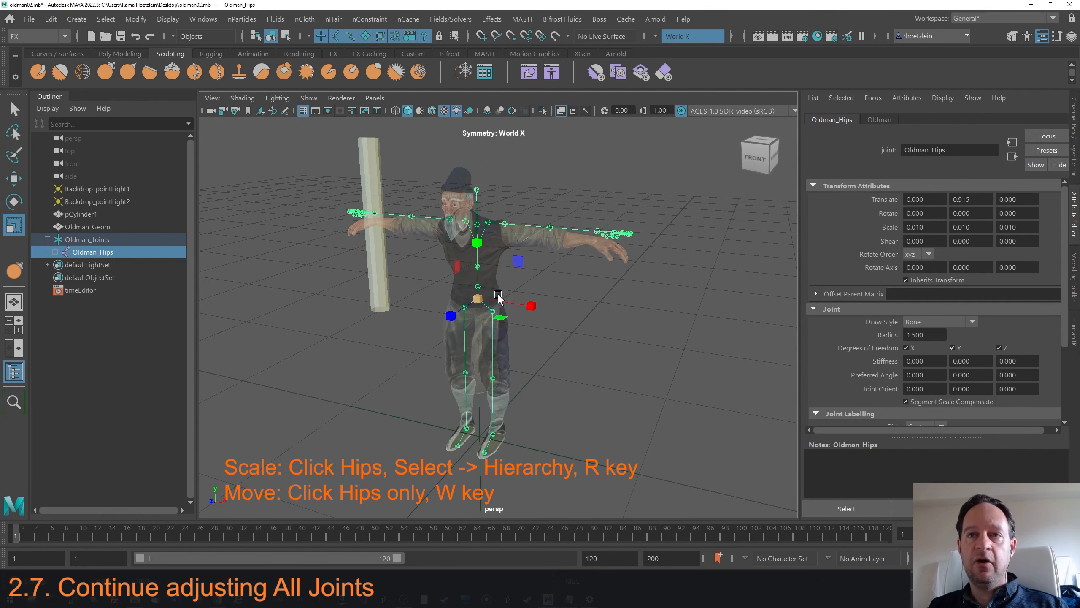
{"action": "key", "text": "ctrl+z"}
Step: Select the full joint hierarchy under Oldman_Hips, try moving all joints vertically, and undo the move
{"action": "left_click", "coordinate": [111, 19]}
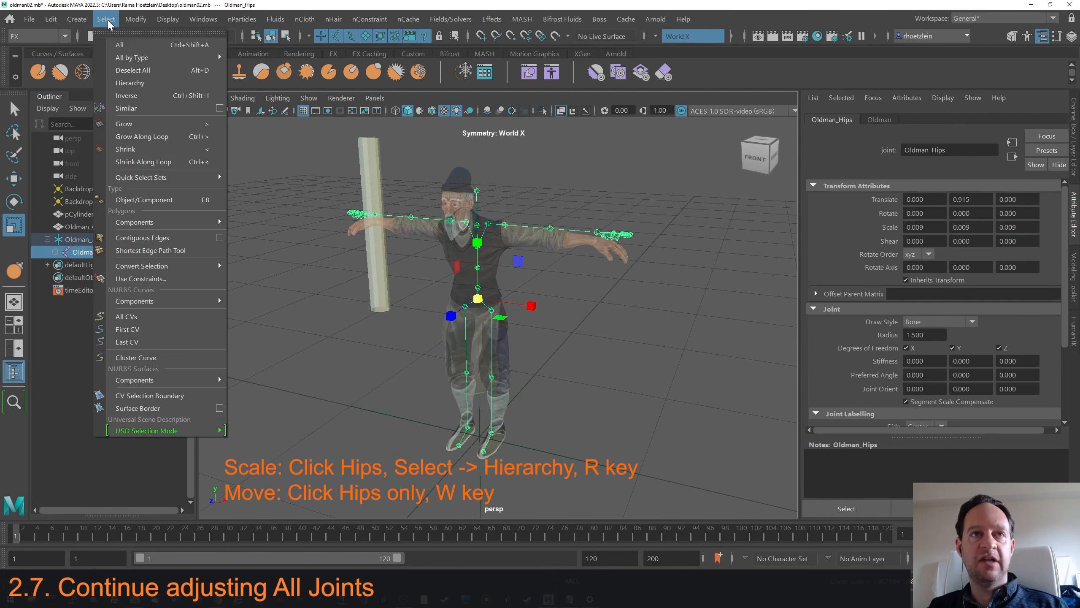
{"action": "left_click", "coordinate": [139, 79]}
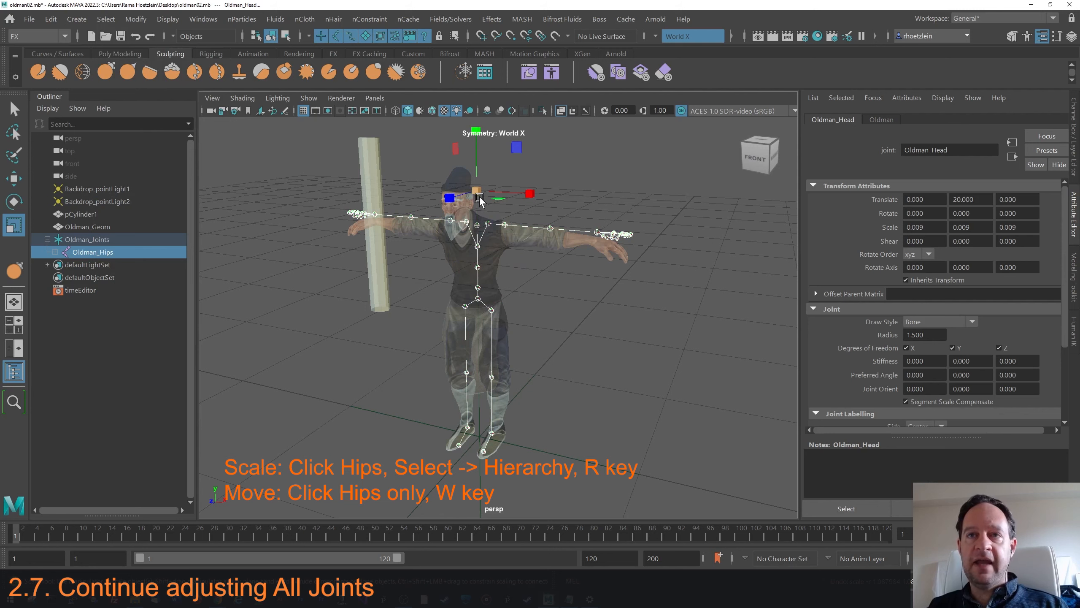
{"action": "left_click_drag", "start_coordinate": [480, 198], "coordinate": [448, 285]}
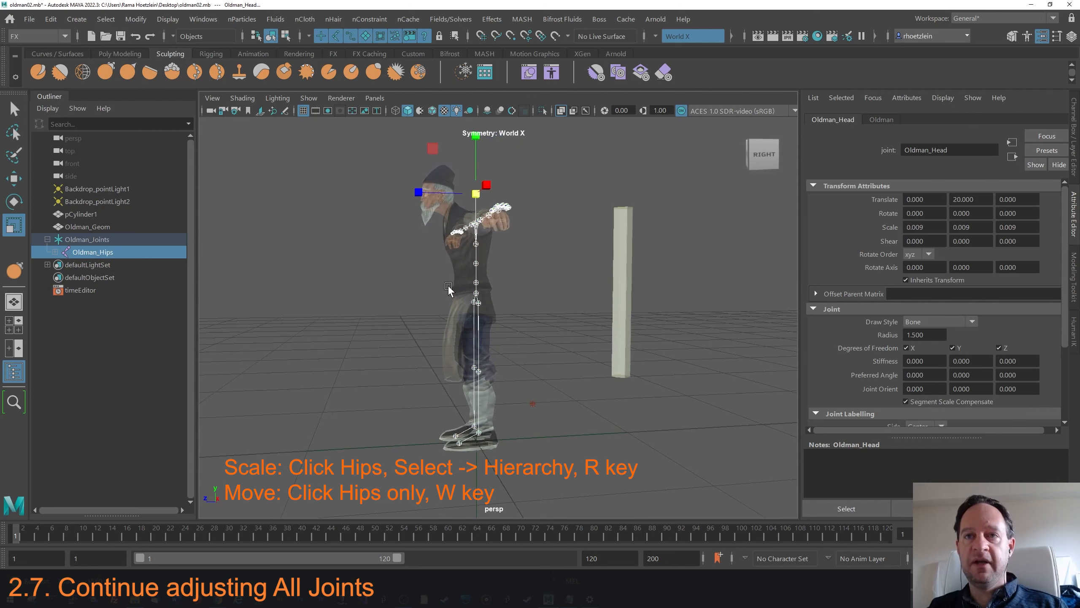
{"action": "key", "text": "w"}
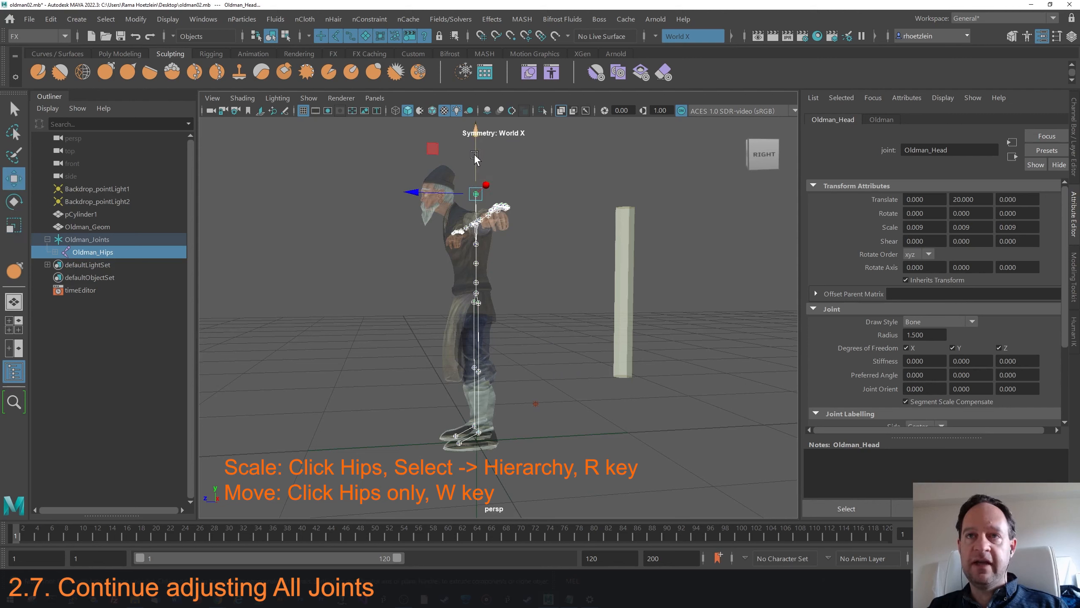
{"action": "left_click_drag", "start_coordinate": [475, 155], "coordinate": [476, 175]}
{"action": "key", "text": "ctrl+z"}
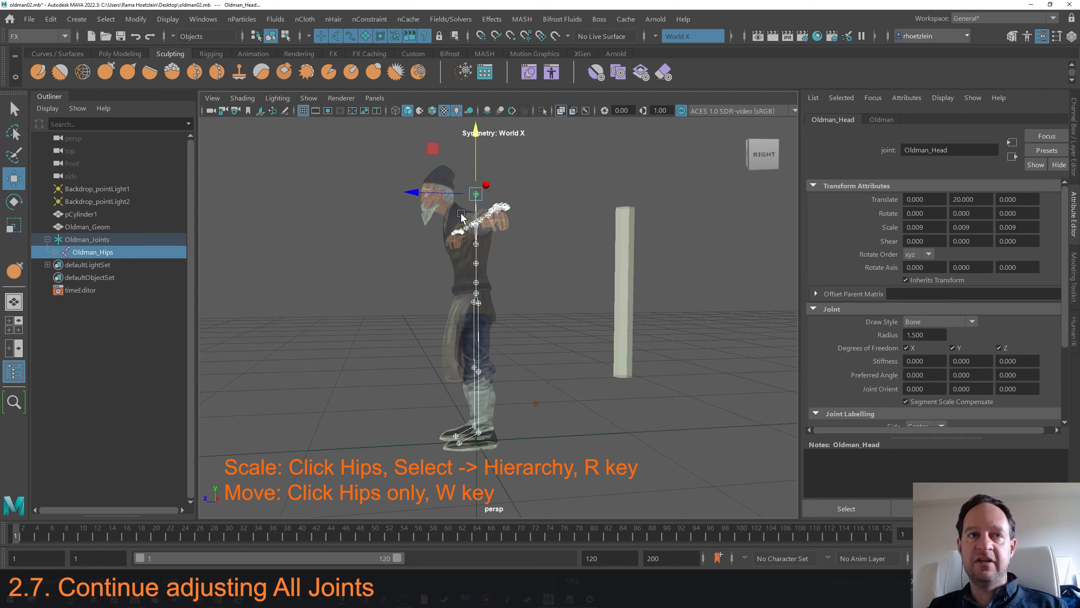
Step: Select only the Oldman_Hips joint and lower it to a Y translation of about 0.886
{"action": "left_click_drag", "start_coordinate": [421, 264], "coordinate": [434, 265], "text": "alt"}
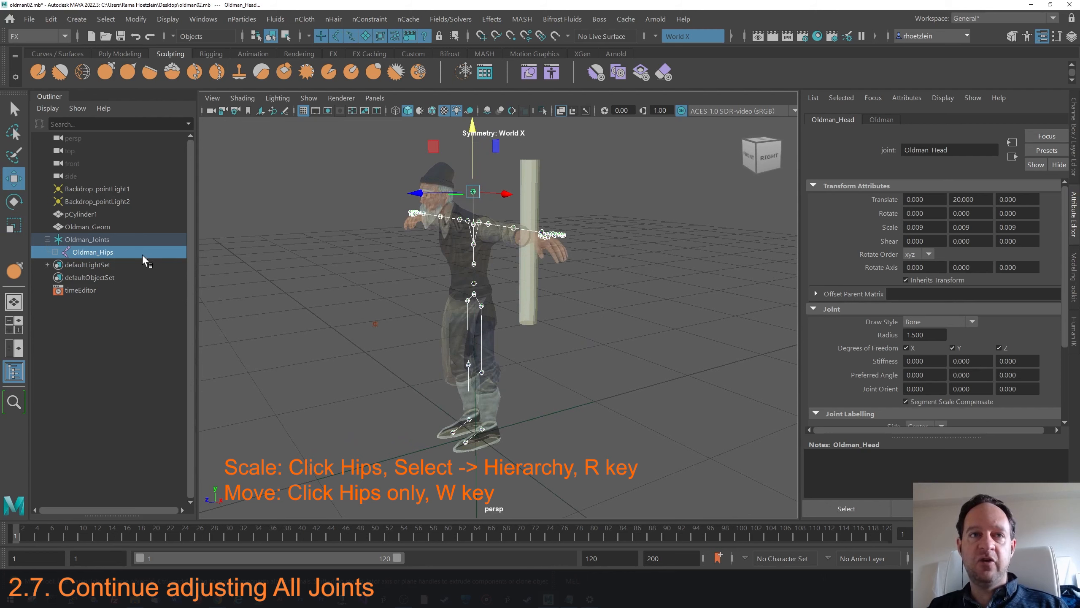
{"action": "left_click", "coordinate": [115, 252]}
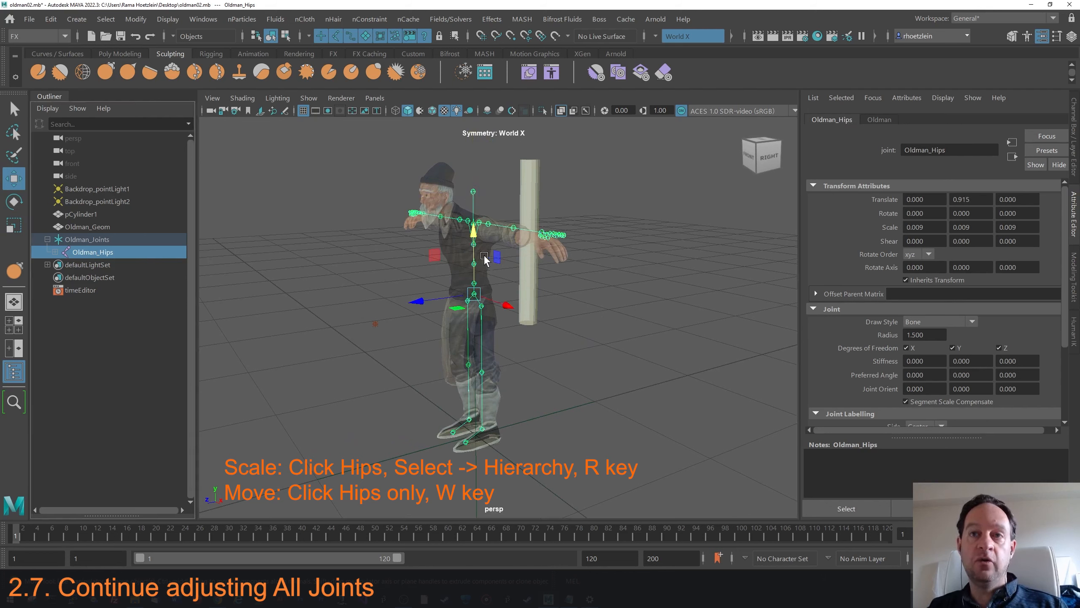
{"action": "left_click_drag", "start_coordinate": [475, 241], "coordinate": [527, 273]}
{"action": "right_click_drag", "start_coordinate": [461, 229], "coordinate": [515, 229], "text": "alt"}
{"action": "middle_click_drag", "start_coordinate": [527, 225], "coordinate": [525, 239], "text": "alt"}
{"action": "left_click_drag", "start_coordinate": [489, 227], "coordinate": [552, 370], "text": "alt"}
{"action": "left_click_drag", "start_coordinate": [481, 265], "coordinate": [481, 262]}
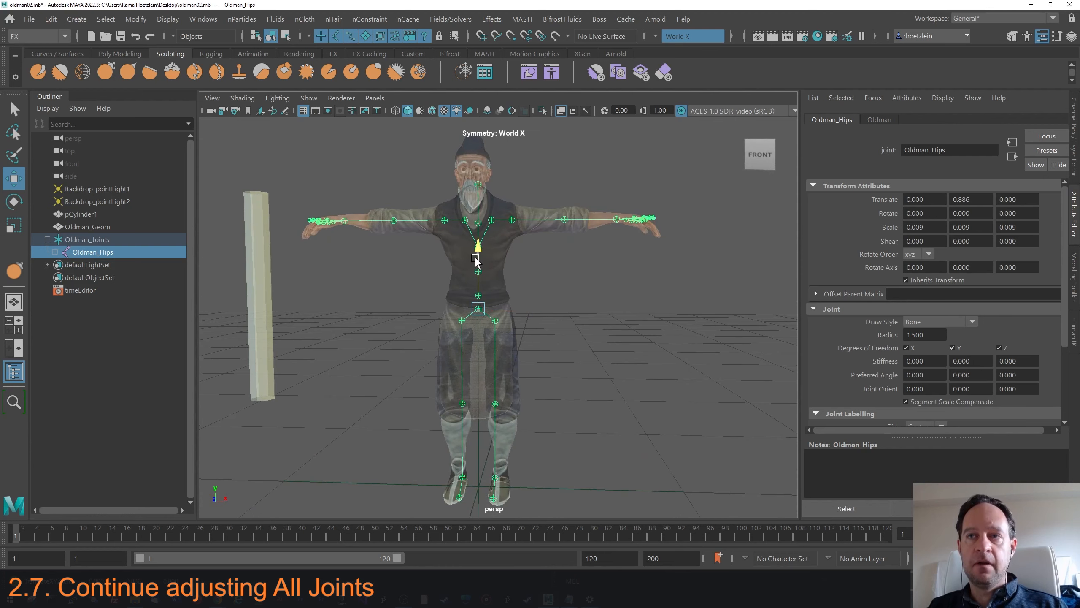
{"action": "left_click_drag", "start_coordinate": [555, 294], "coordinate": [523, 277], "text": "alt"}
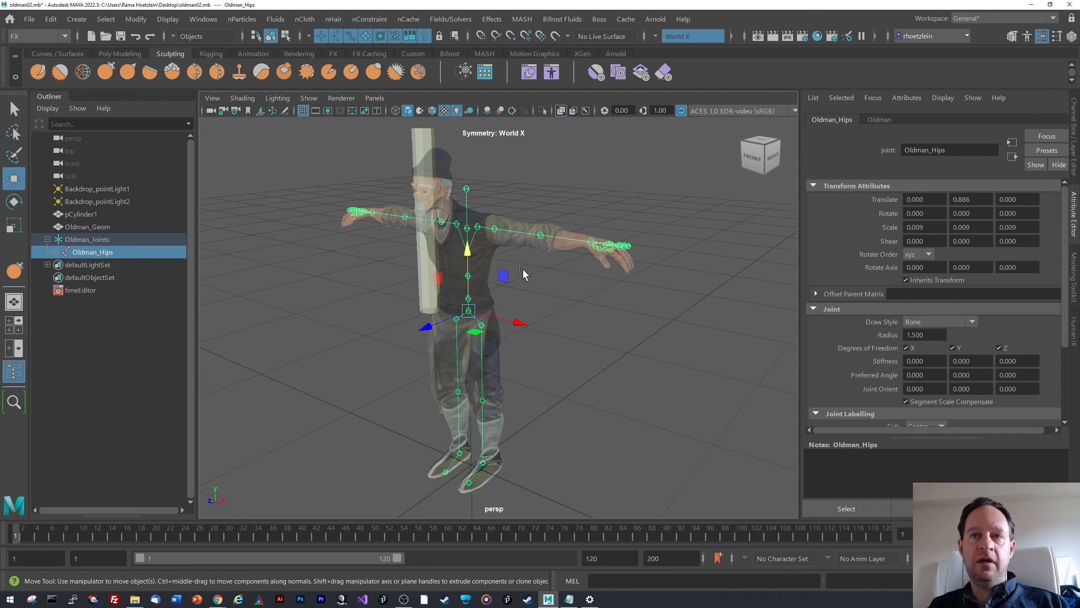
{"action": "mouse_move", "coordinate": [542, 309]}
{"action": "left_mouse_down", "text": "alt"}
{"action": "mouse_move", "coordinate": [577, 309]}
{"action": "mouse_move", "coordinate": [544, 309]}
{"action": "mouse_move", "coordinate": [571, 311]}
{"action": "mouse_move", "coordinate": [562, 290]}
{"action": "mouse_move", "coordinate": [542, 293]}
{"action": "left_mouse_up", "text": "alt"}
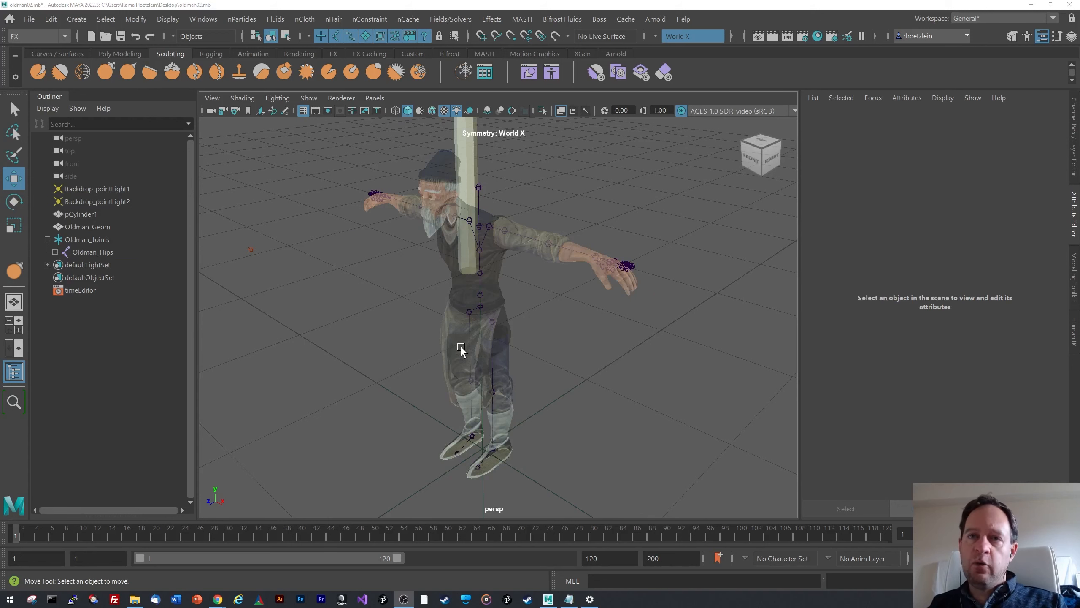
{"action": "left_click_drag", "start_coordinate": [449, 315], "coordinate": [614, 245], "text": "alt"}
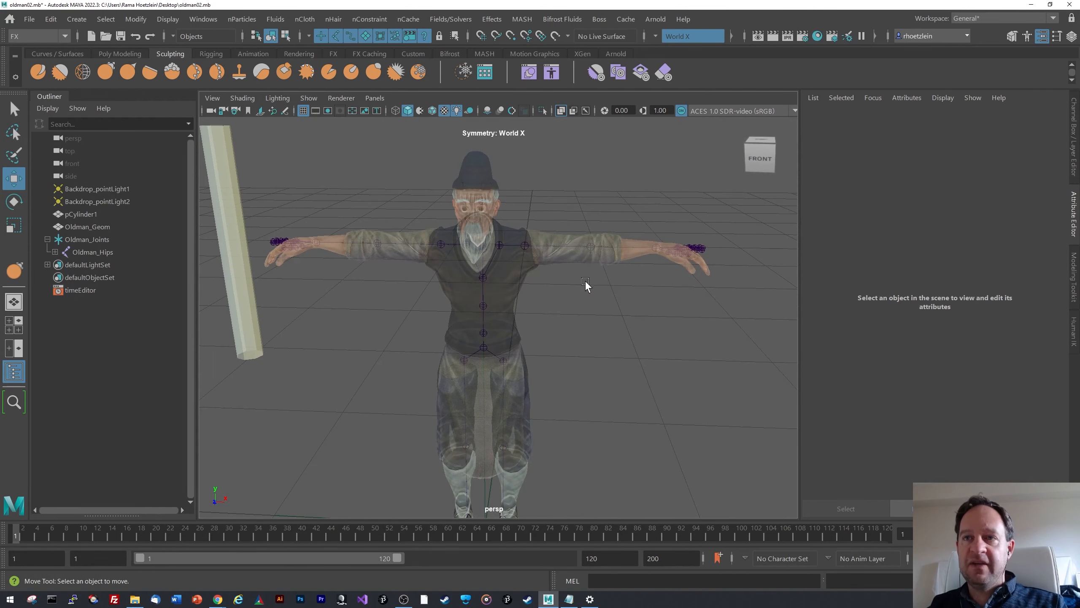
{"action": "left_click_drag", "start_coordinate": [585, 280], "coordinate": [516, 281], "text": "alt"}
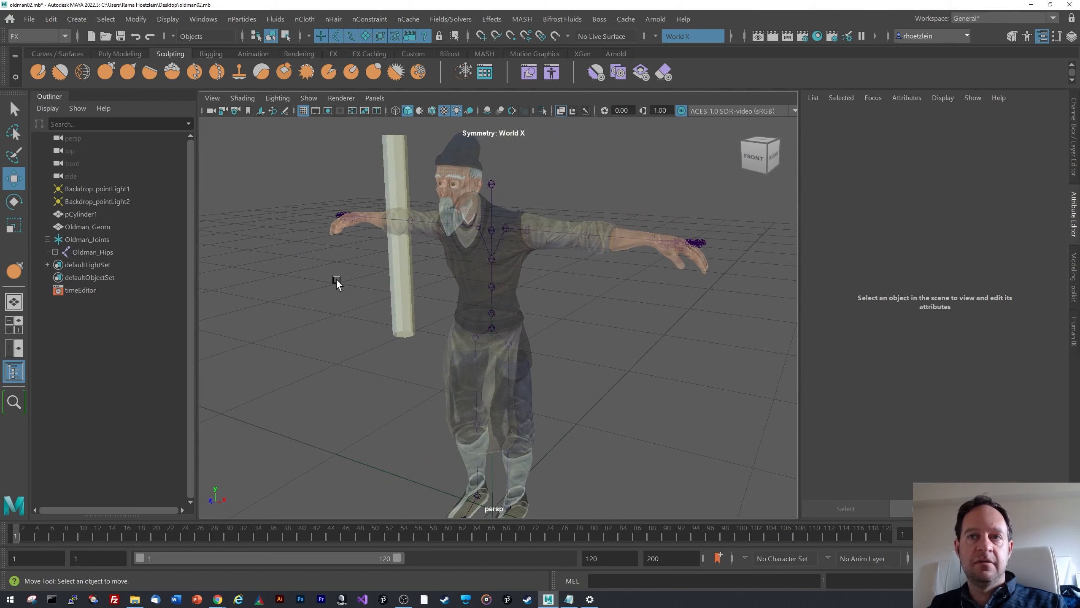
{"action": "left_click_drag", "start_coordinate": [336, 279], "coordinate": [435, 278], "text": "alt"}
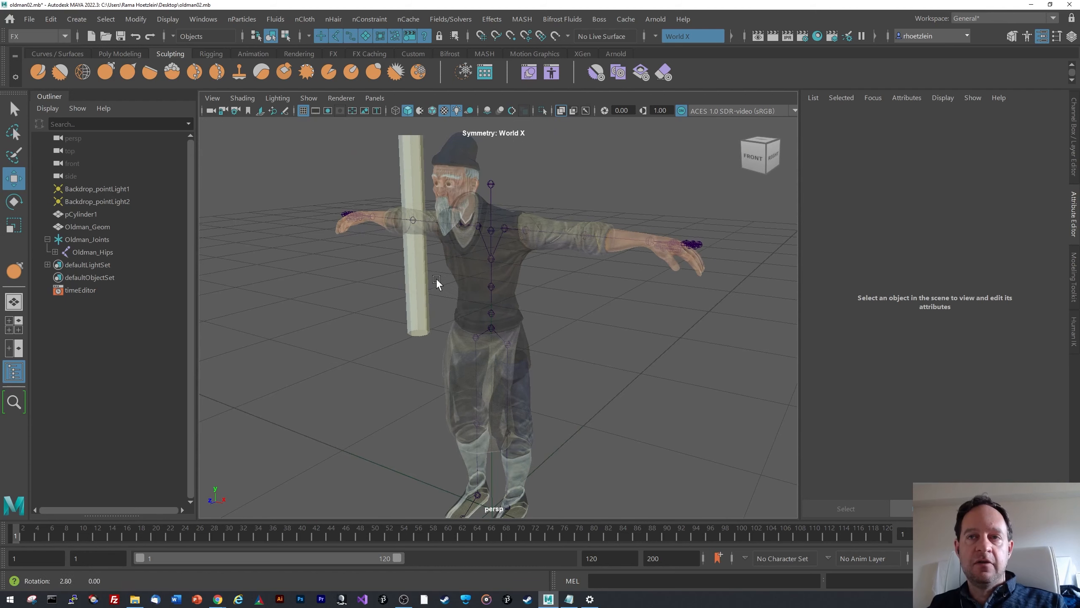
Step: Switch to a two-view layout with the front view framed on the character, and turn on X-Ray shading there
{"action": "left_click", "coordinate": [18, 351]}
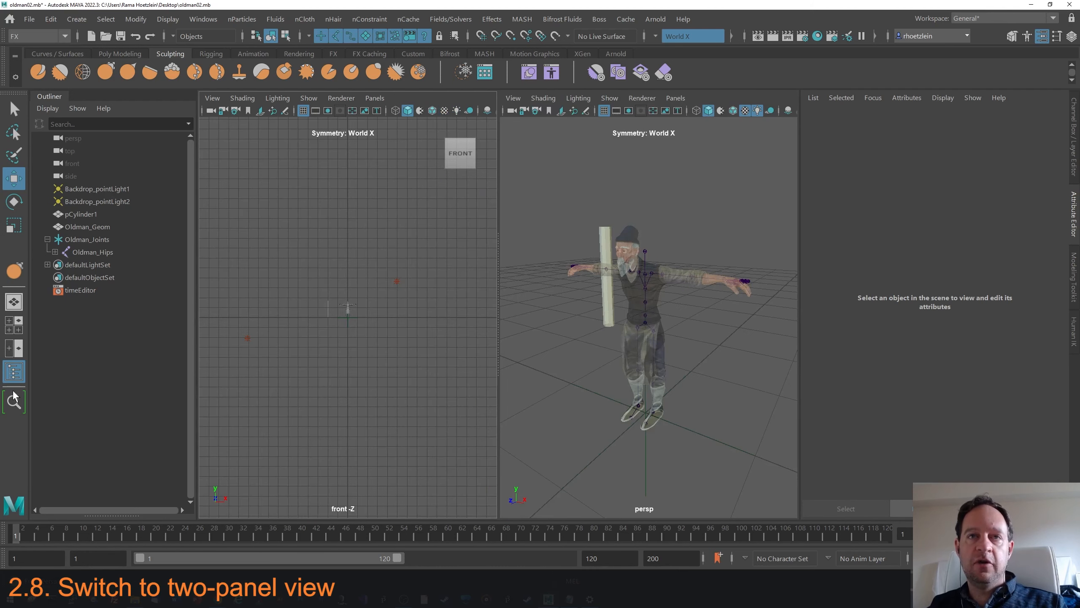
{"action": "left_click_drag", "start_coordinate": [401, 288], "coordinate": [345, 306], "text": "alt"}
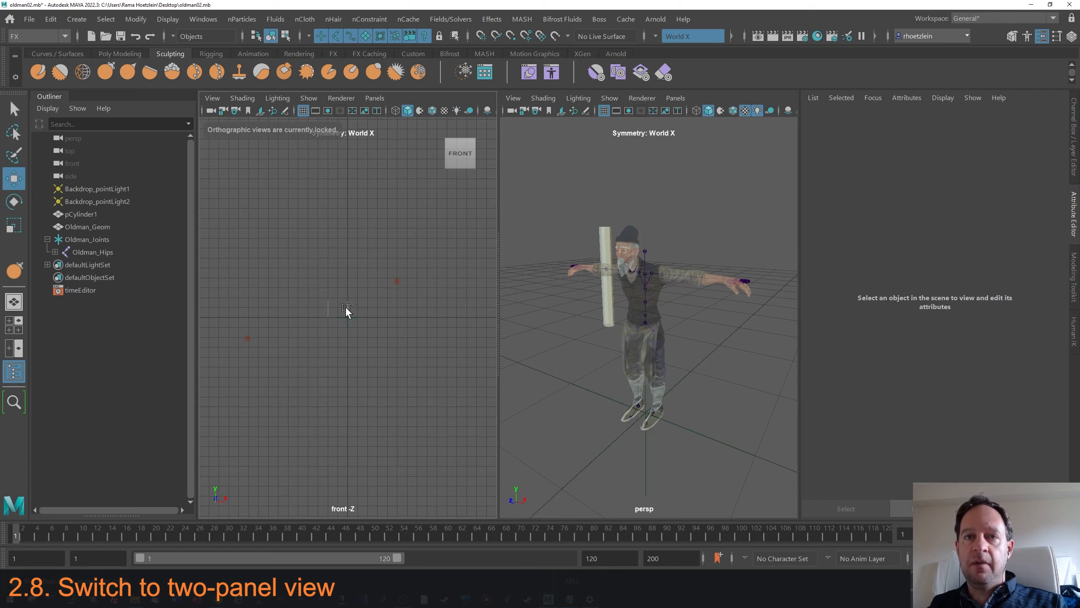
{"action": "scroll", "coordinate": [349, 305], "scroll_direction": "up", "scroll_amount": 12}
{"action": "middle_click_drag", "start_coordinate": [383, 248], "coordinate": [378, 294], "text": "alt"}
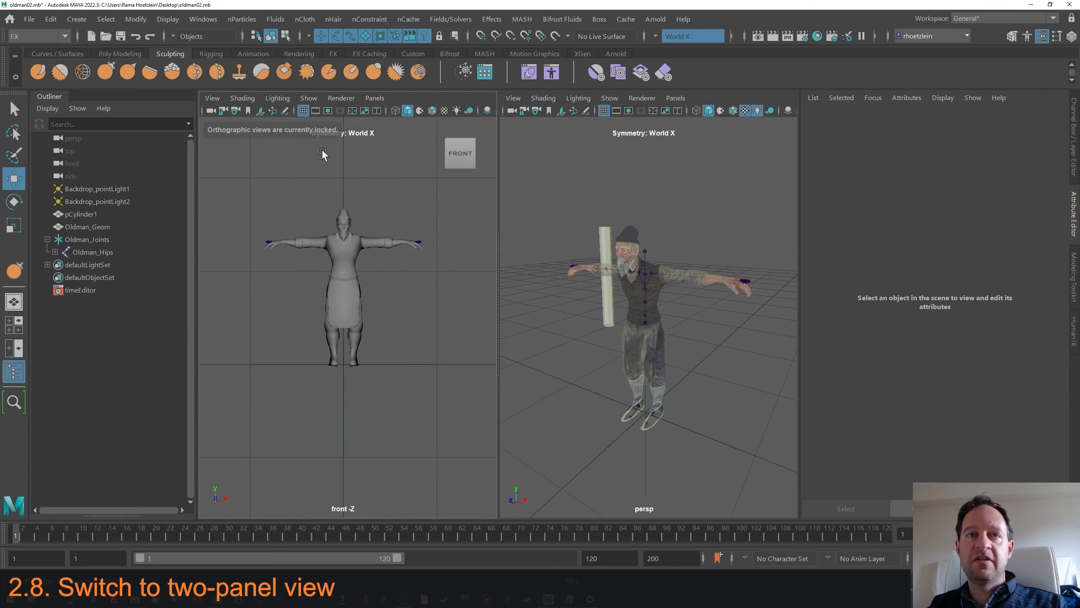
{"action": "left_click", "coordinate": [240, 102]}
{"action": "left_click", "coordinate": [238, 224]}
{"action": "scroll", "coordinate": [339, 257], "scroll_direction": "up", "scroll_amount": 3}
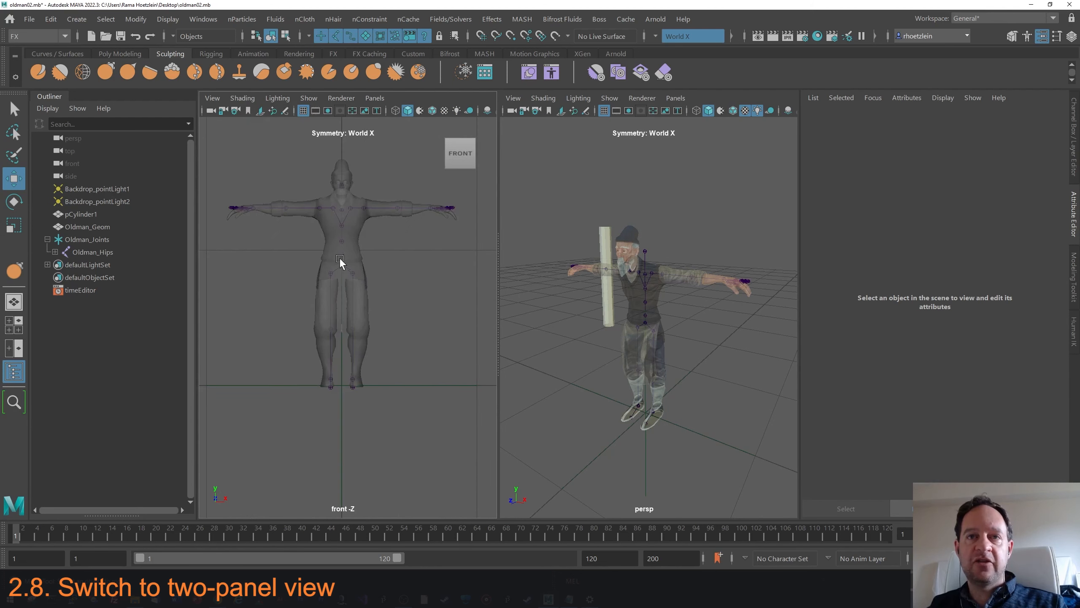
Step: Change the perspective view to the orthographic side view, framed on the character
{"action": "left_click", "coordinate": [628, 187]}
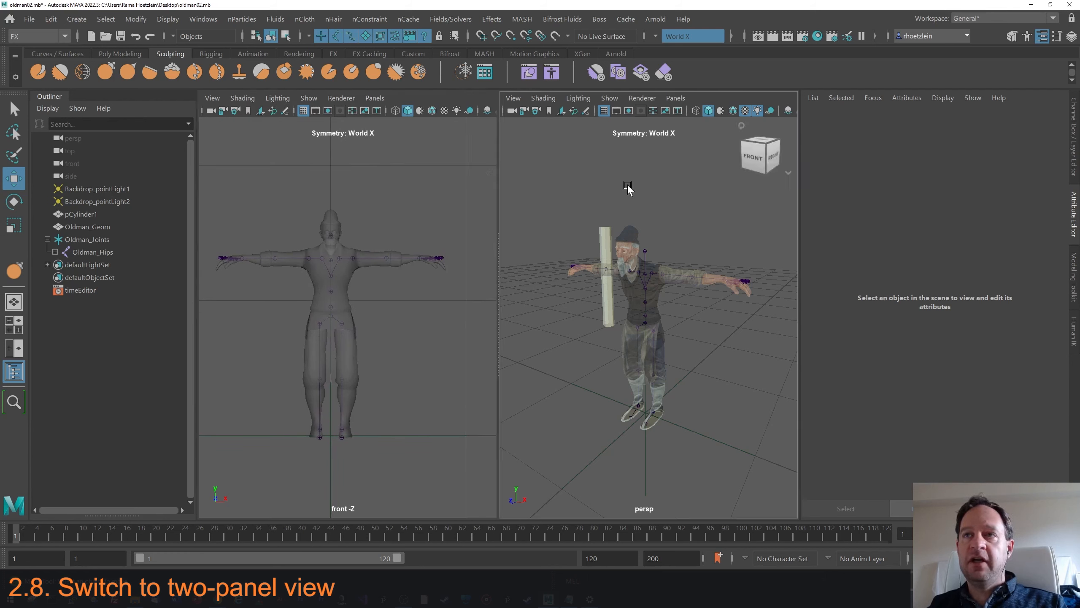
{"action": "left_click", "coordinate": [676, 98]}
{"action": "mouse_move", "coordinate": [708, 137]}
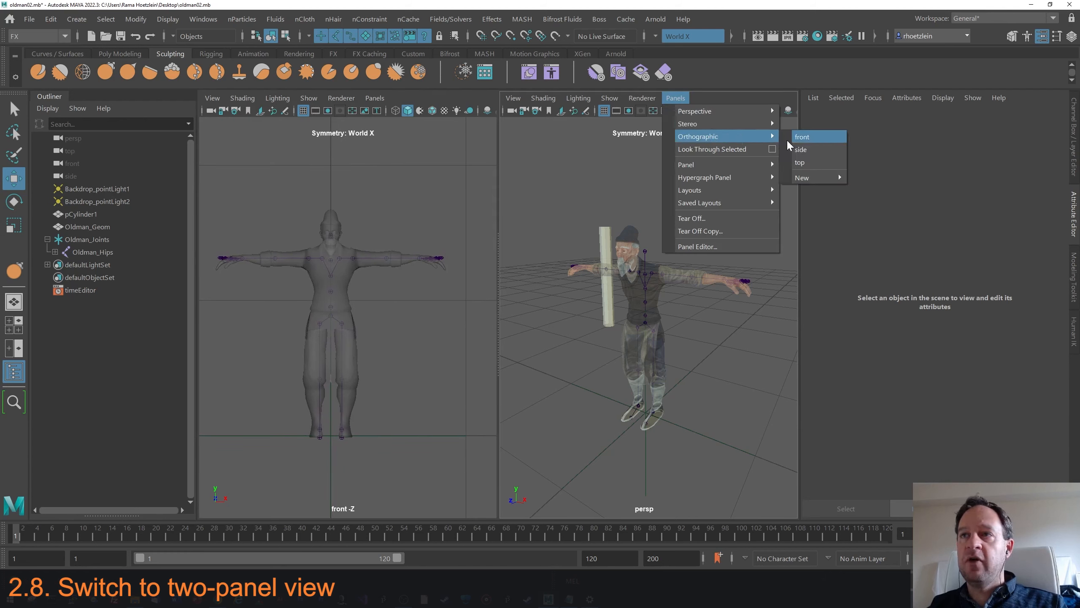
{"action": "left_click", "coordinate": [803, 149]}
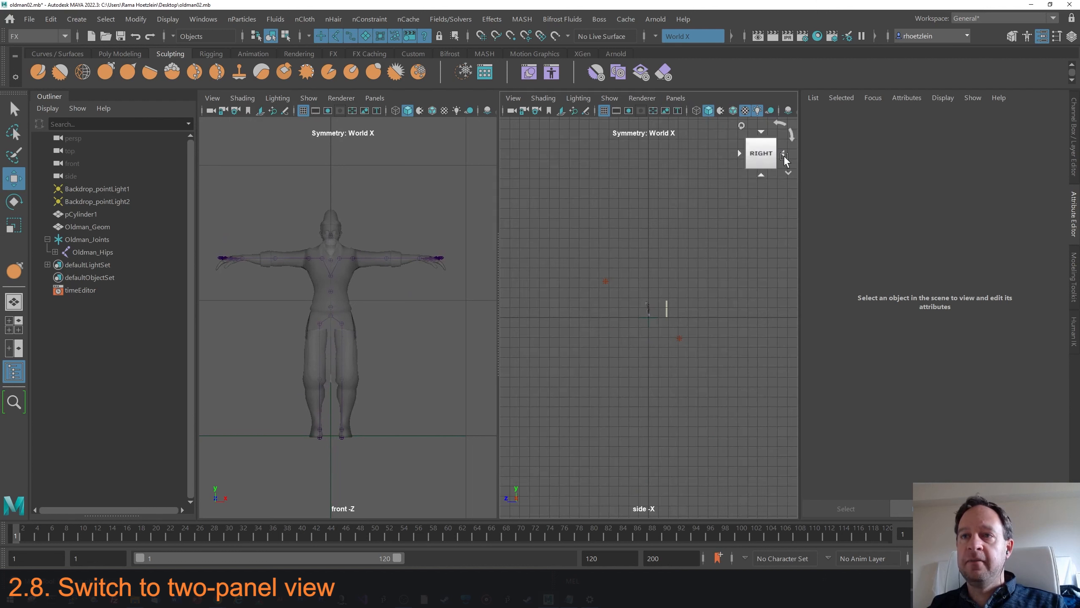
{"action": "scroll", "coordinate": [672, 310], "scroll_direction": "up", "scroll_amount": 8}
{"action": "scroll", "coordinate": [648, 299], "scroll_direction": "up", "scroll_amount": 6}
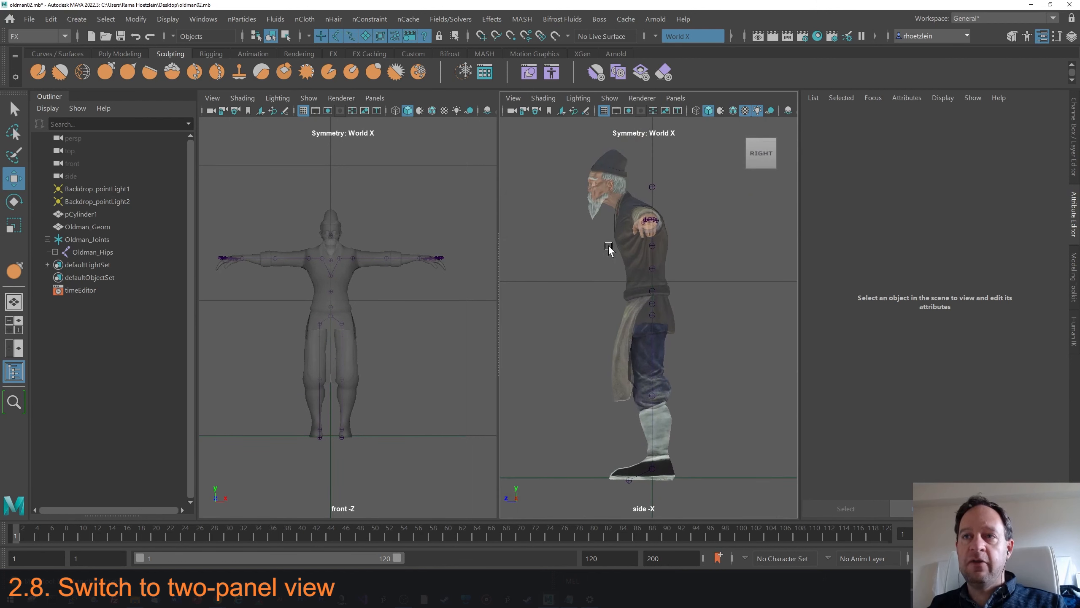
Step: Try shifting the Oldman_Spine and Oldman_Hips joints along the Z axis in the side view
{"action": "scroll", "coordinate": [342, 271], "scroll_direction": "up", "scroll_amount": 5}
{"action": "left_click", "coordinate": [463, 249]}
{"action": "scroll", "coordinate": [583, 232], "scroll_direction": "up", "scroll_amount": 3}
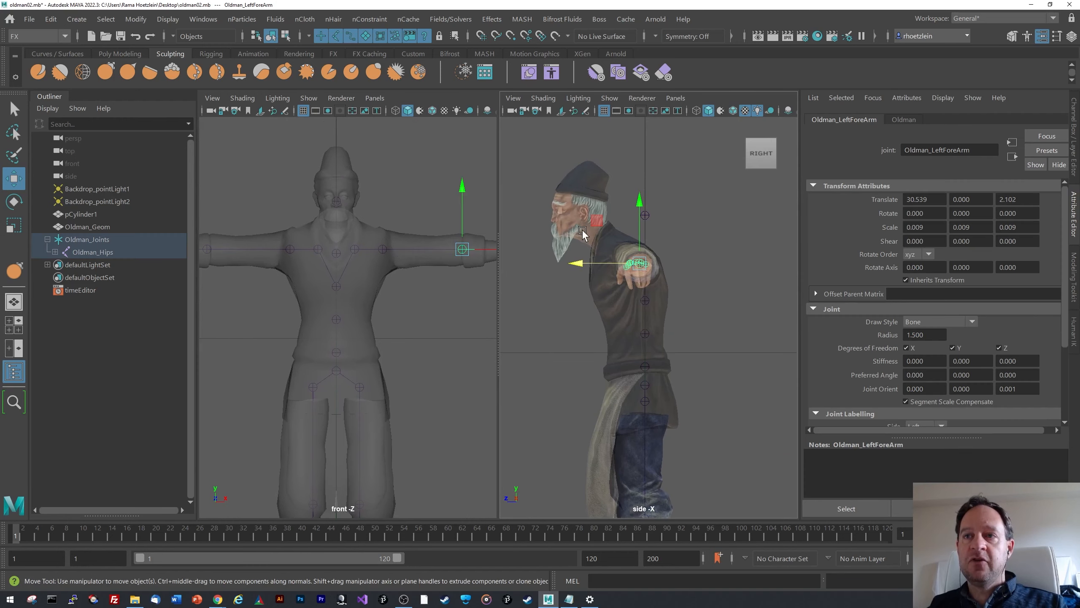
{"action": "middle_click_drag", "start_coordinate": [593, 331], "coordinate": [593, 280], "text": "alt"}
{"action": "left_click", "coordinate": [652, 309]}
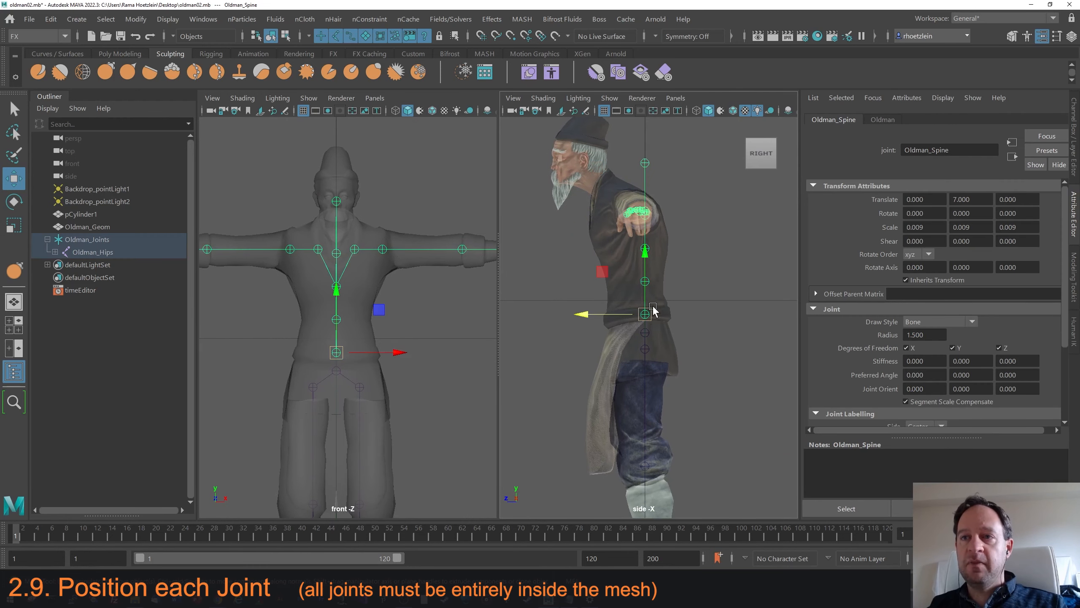
{"action": "middle_click_drag", "start_coordinate": [639, 321], "coordinate": [629, 281], "text": "alt"}
{"action": "left_click", "coordinate": [615, 277]}
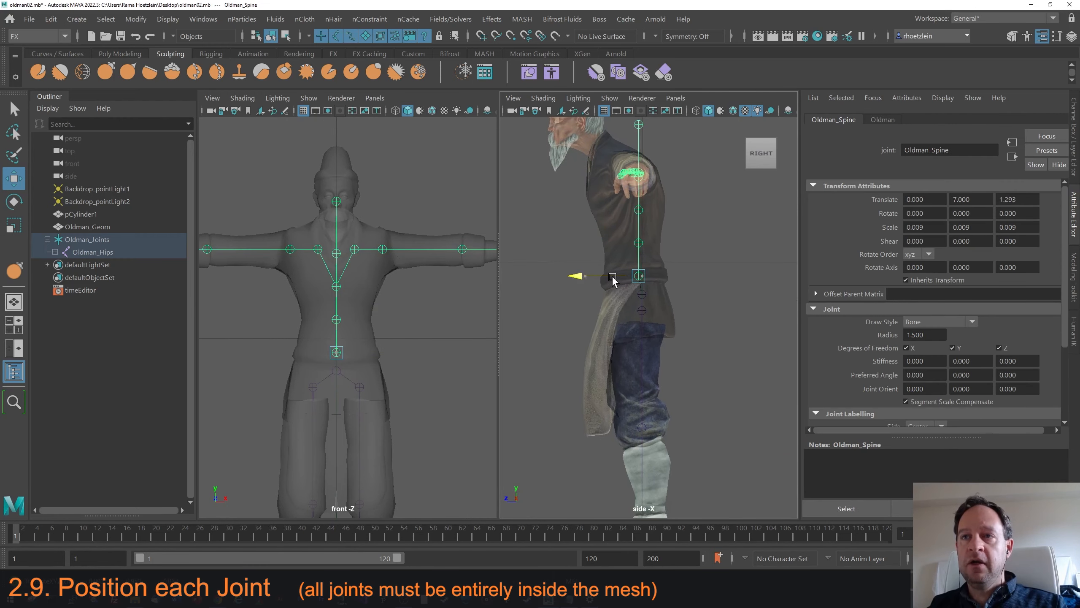
{"action": "left_click", "coordinate": [647, 297]}
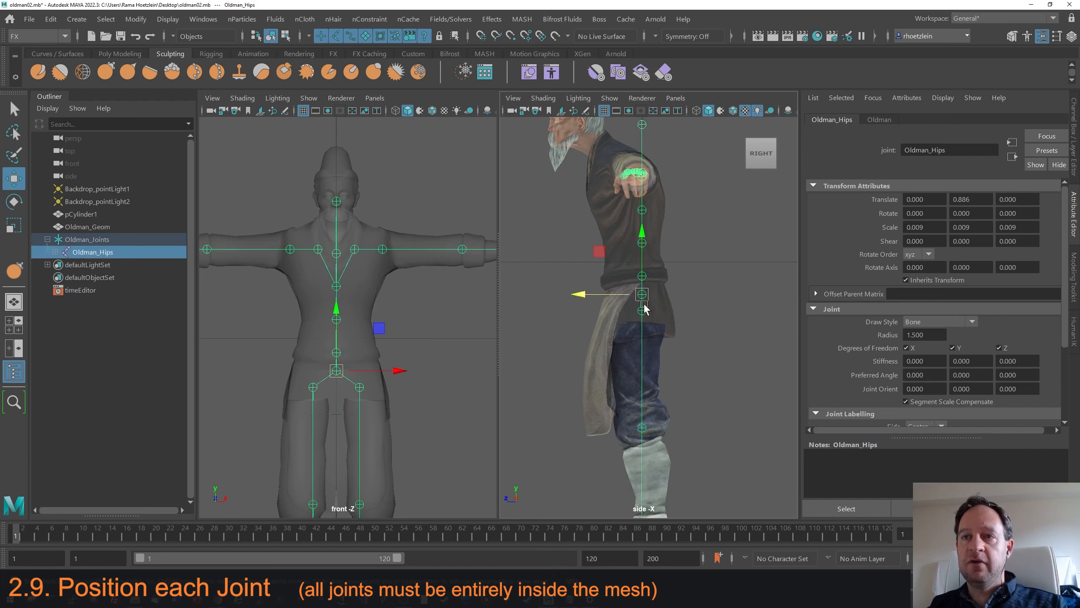
{"action": "left_click_drag", "start_coordinate": [606, 296], "coordinate": [607, 296]}
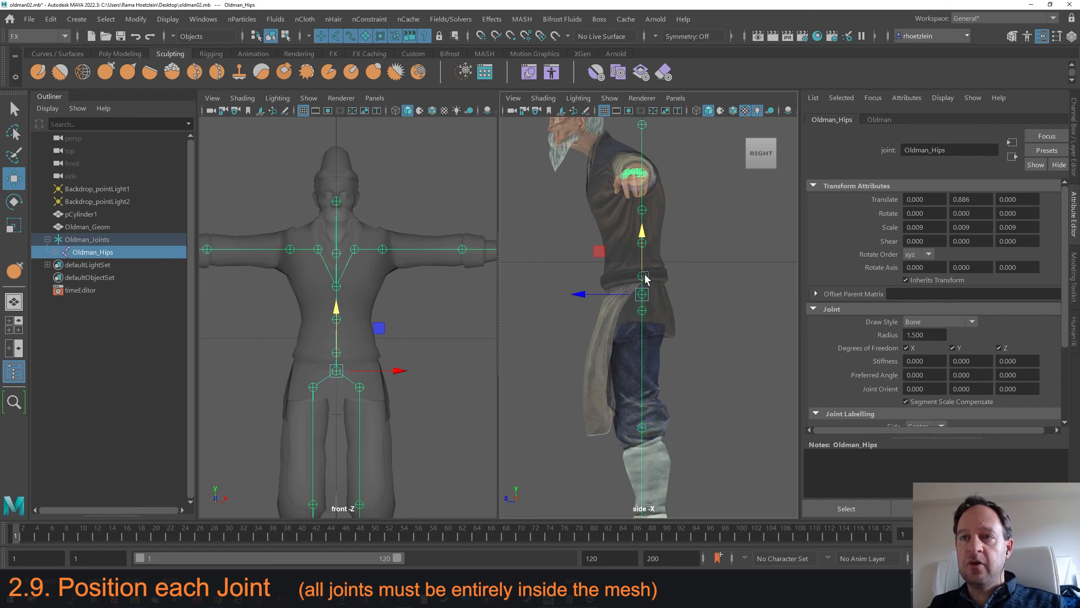
Step: Move the Oldman_Spine joint forward in the side view to a Z translation of about 1.940
{"action": "left_click", "coordinate": [661, 271]}
{"action": "left_click", "coordinate": [642, 275]}
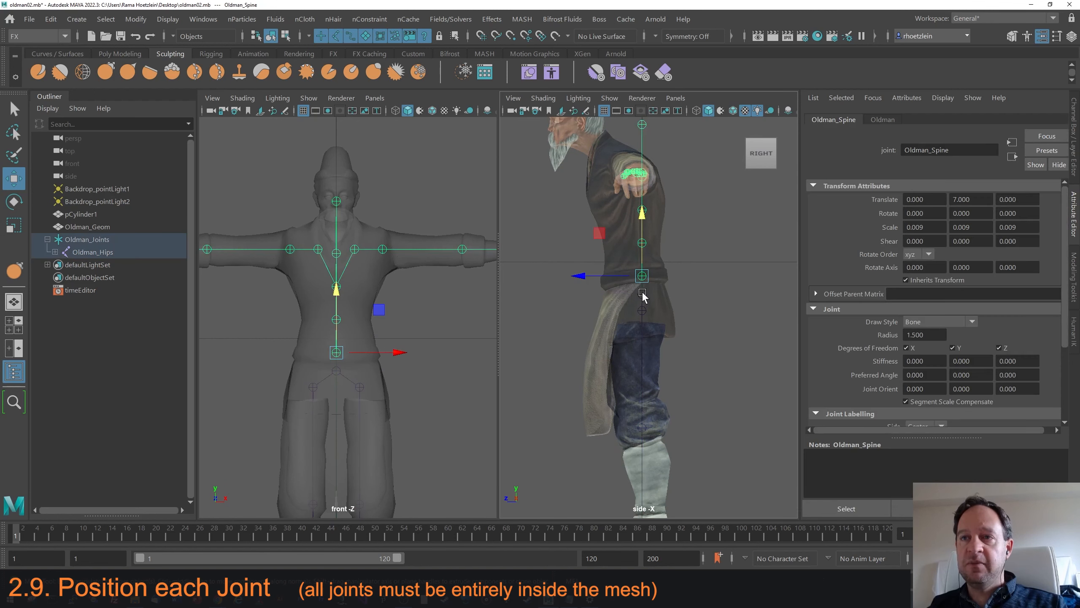
{"action": "left_click_drag", "start_coordinate": [608, 277], "coordinate": [597, 277]}
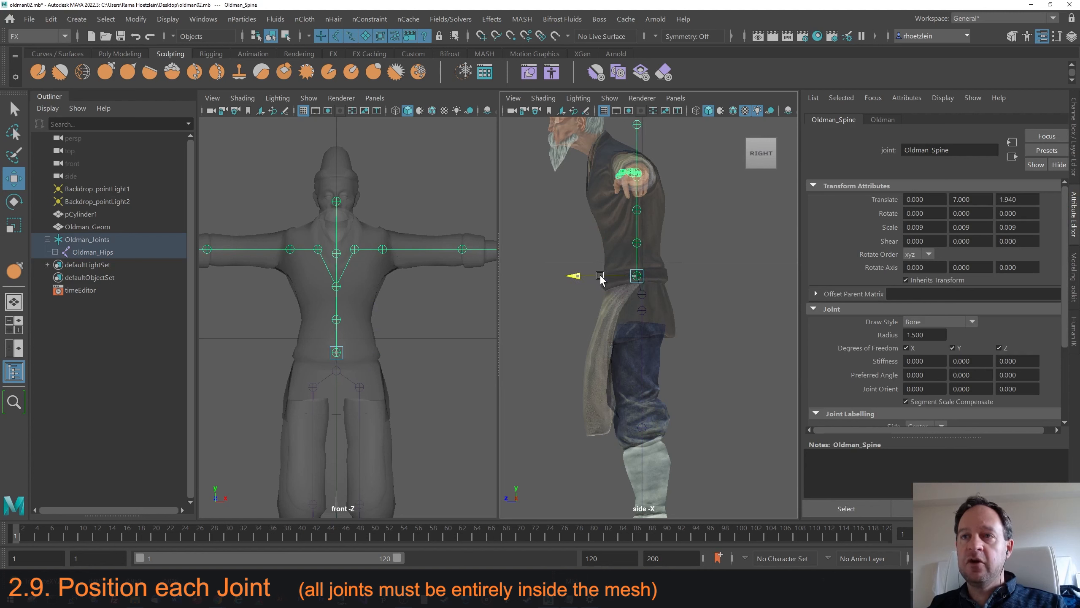
Step: Shift the Oldman_Spine1 joint slightly backward in the side view and move Oldman_Spine2 forward to a Z translation of about 0.970
{"action": "left_click", "coordinate": [676, 212]}
{"action": "left_click", "coordinate": [638, 245]}
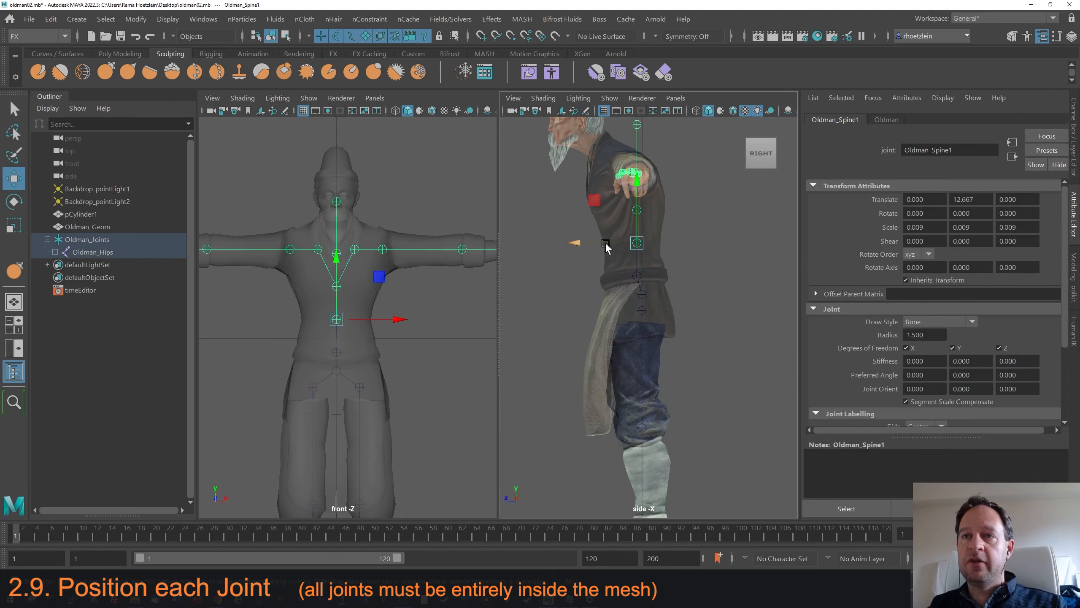
{"action": "left_click", "coordinate": [638, 212]}
{"action": "left_click", "coordinate": [641, 210]}
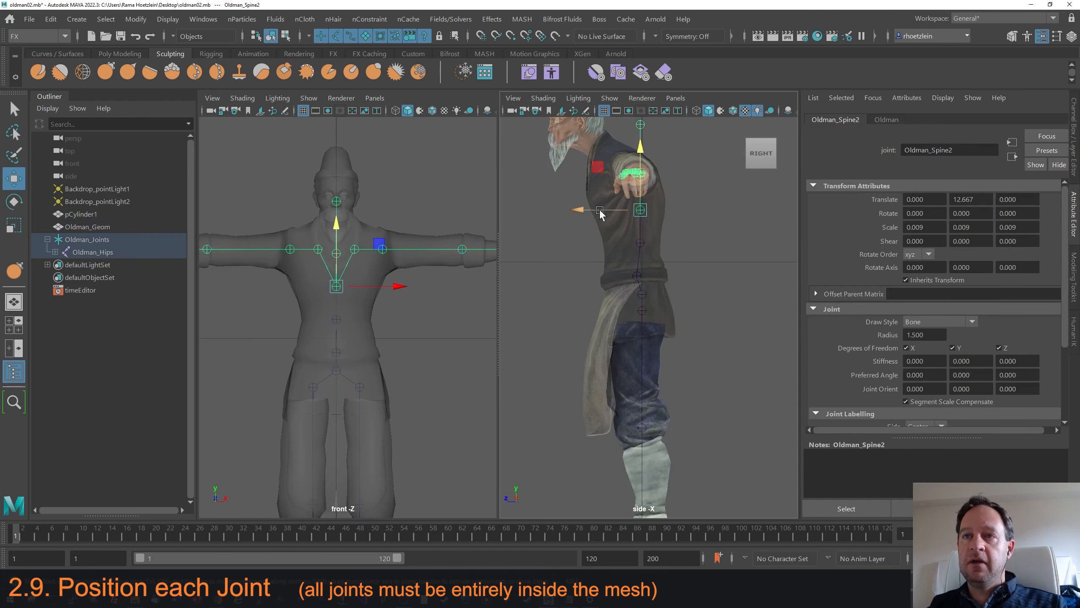
{"action": "left_click_drag", "start_coordinate": [600, 215], "coordinate": [610, 216]}
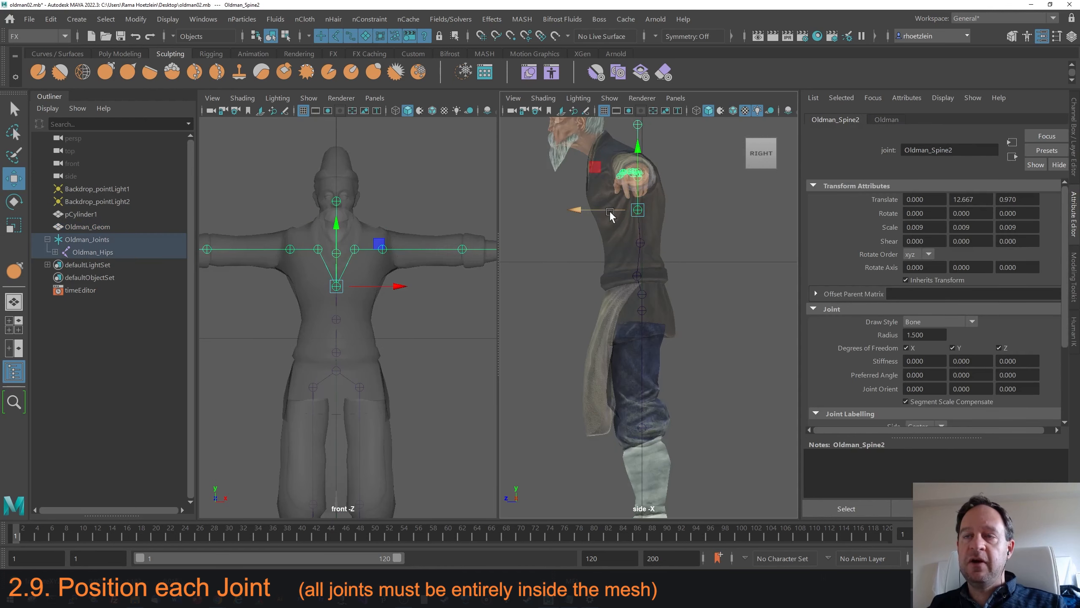
Step: Turn the front view to a top view and move the Oldman_LeftForeArm joint to a Z translation of about 1.763
{"action": "left_click", "coordinate": [462, 249]}
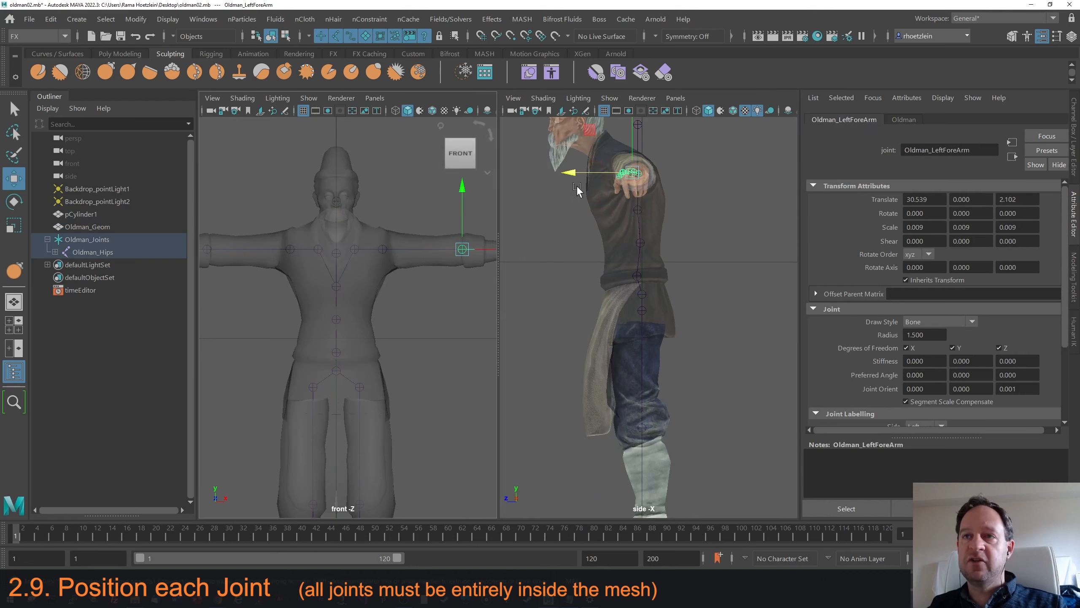
{"action": "middle_click_drag", "start_coordinate": [483, 186], "coordinate": [436, 260], "text": "alt"}
{"action": "mouse_move", "coordinate": [459, 141]}
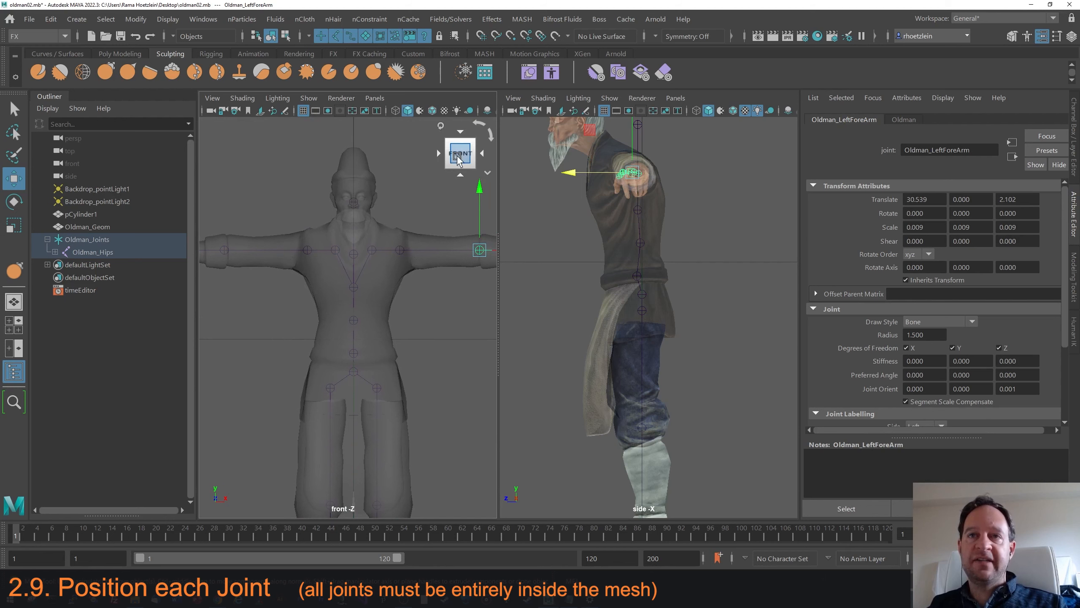
{"action": "left_click", "coordinate": [461, 131]}
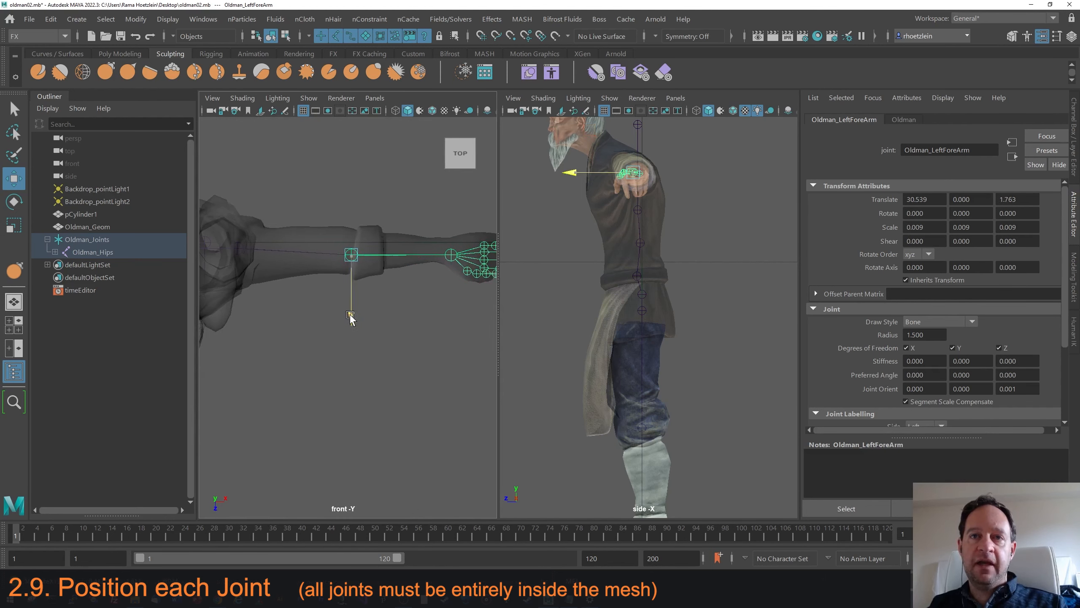
Step: Fine-tune the Oldman_LeftHand joint along the Z axis at the left wrist in the top view
{"action": "middle_click_drag", "start_coordinate": [452, 250], "coordinate": [422, 249], "text": "alt"}
{"action": "left_click", "coordinate": [419, 254]}
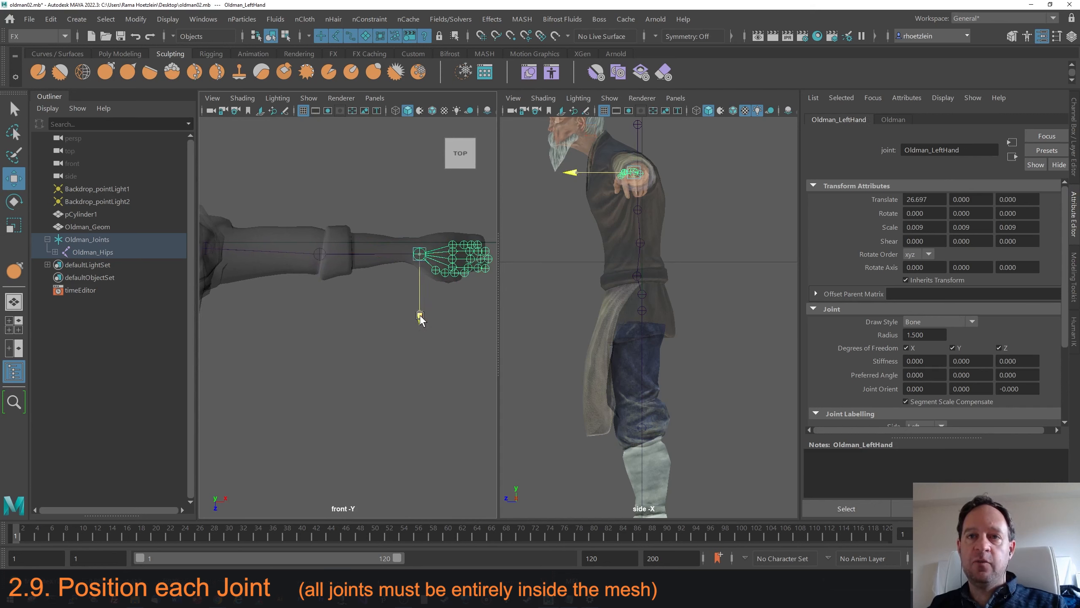
{"action": "left_click_drag", "start_coordinate": [421, 317], "coordinate": [420, 315]}
Step: Move the left thumb joint chain into the thumb in the top view, placing Oldman_LeftHandThumb1 at about 2.473, -0.799, 6.104
{"action": "middle_click_drag", "start_coordinate": [431, 285], "coordinate": [377, 326], "text": "alt"}
{"action": "scroll", "coordinate": [420, 272], "scroll_direction": "up", "scroll_amount": 3}
{"action": "left_click", "coordinate": [349, 268]}
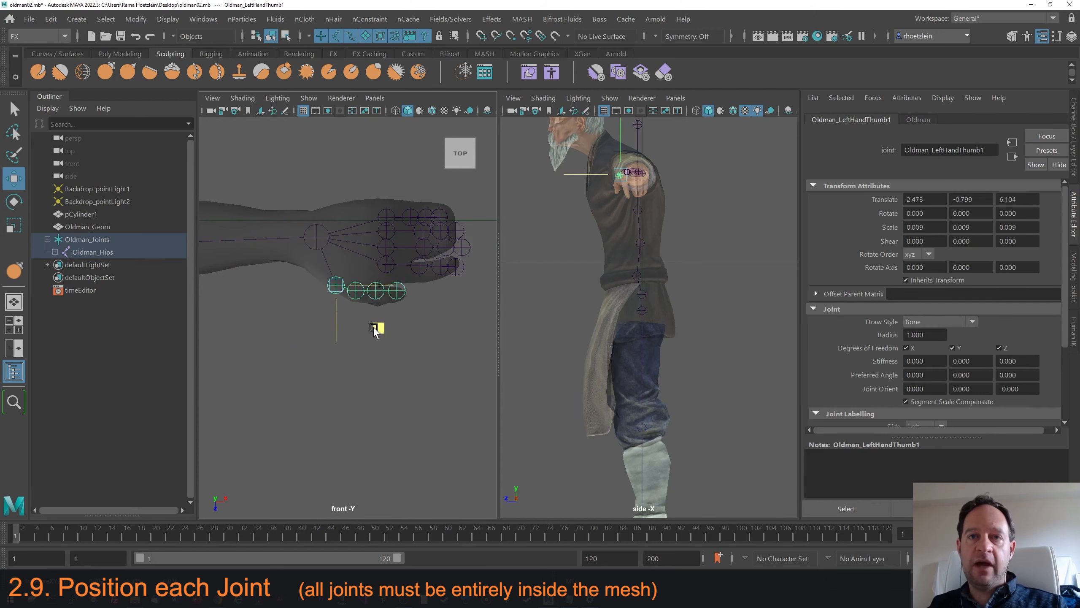
{"action": "left_click", "coordinate": [404, 287]}
{"action": "left_click", "coordinate": [419, 301]}
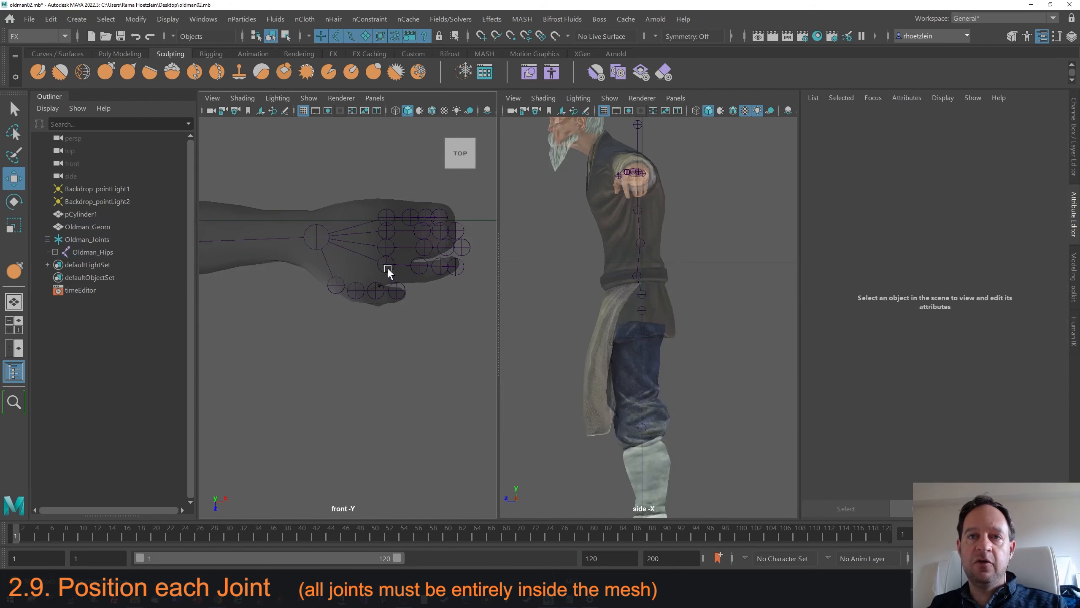
{"action": "left_click", "coordinate": [408, 284]}
{"action": "left_click", "coordinate": [400, 287]}
Step: Move the Oldman_LeftHandIndex1 joint chain to line up with the index finger in the top view
{"action": "left_click", "coordinate": [392, 261]}
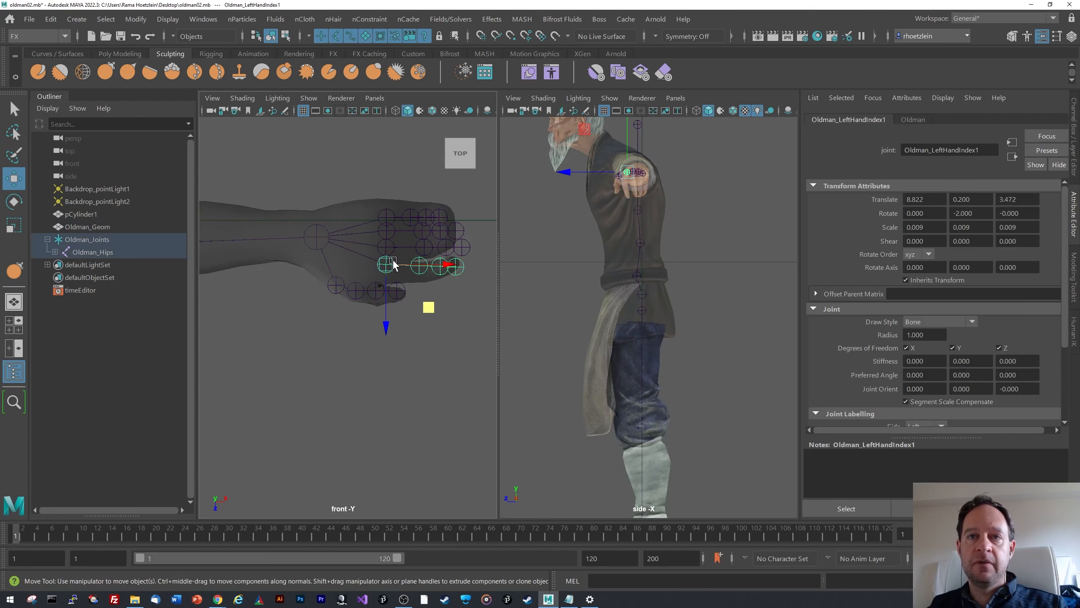
{"action": "middle_click_drag", "start_coordinate": [420, 299], "coordinate": [428, 276]}
{"action": "left_click", "coordinate": [403, 255]}
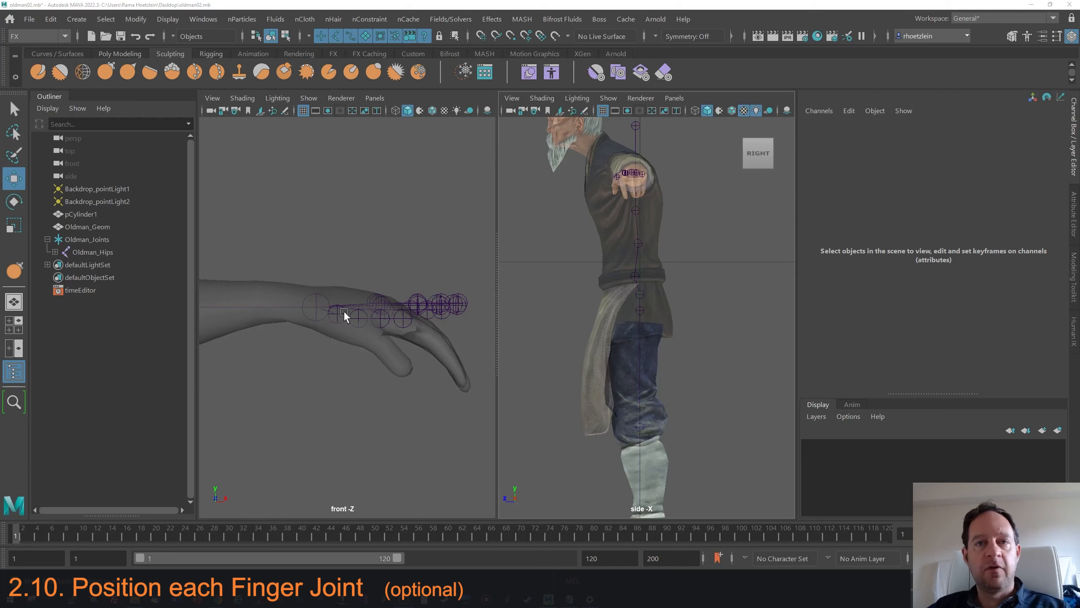
Step: Lower the left thumb joints and the Oldman_LeftHandIndex2 joint in the front view so they follow the bent thumb and index finger
{"action": "key", "text": "ctrl+a"}
{"action": "left_click", "coordinate": [344, 310]}
{"action": "left_click", "coordinate": [387, 310]}
{"action": "left_click", "coordinate": [421, 308]}
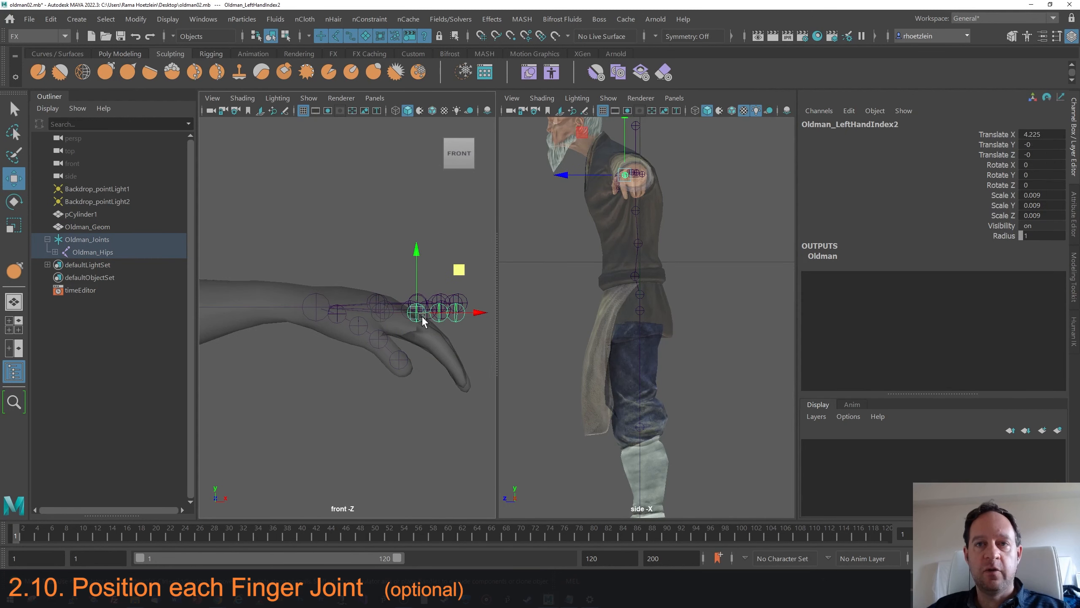
{"action": "middle_click_drag", "start_coordinate": [421, 307], "coordinate": [451, 347]}
Step: Lower the Oldman_LeftHandMiddle2 joint and the remaining left finger joints into the bent fingers in the front view
{"action": "left_click", "coordinate": [462, 307]}
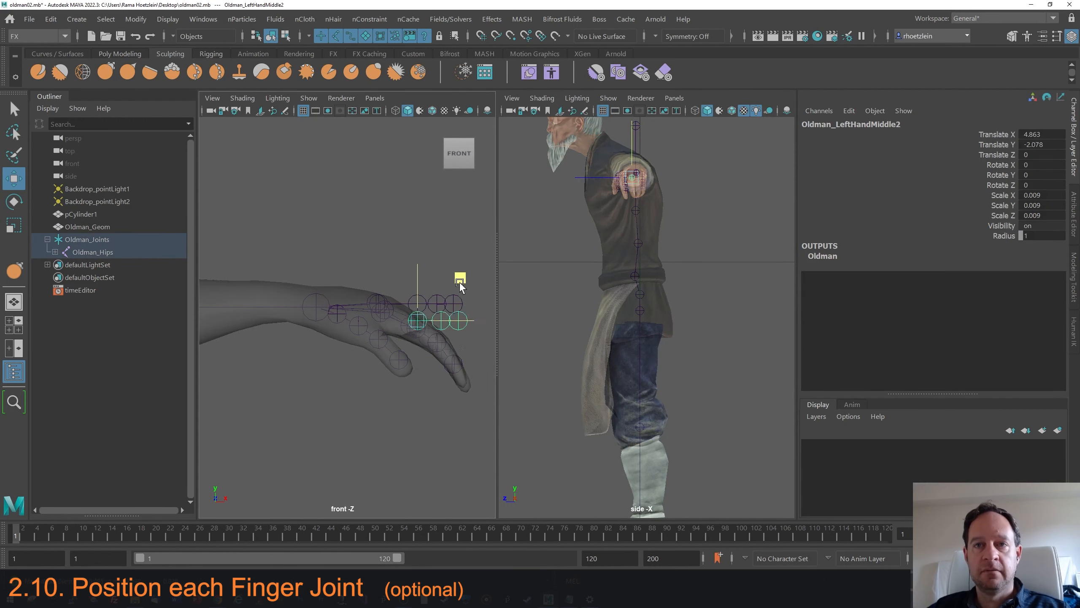
{"action": "left_click", "coordinate": [390, 253]}
{"action": "key", "text": "a"}
{"action": "scroll", "coordinate": [390, 253], "scroll_direction": "up", "scroll_amount": 10}
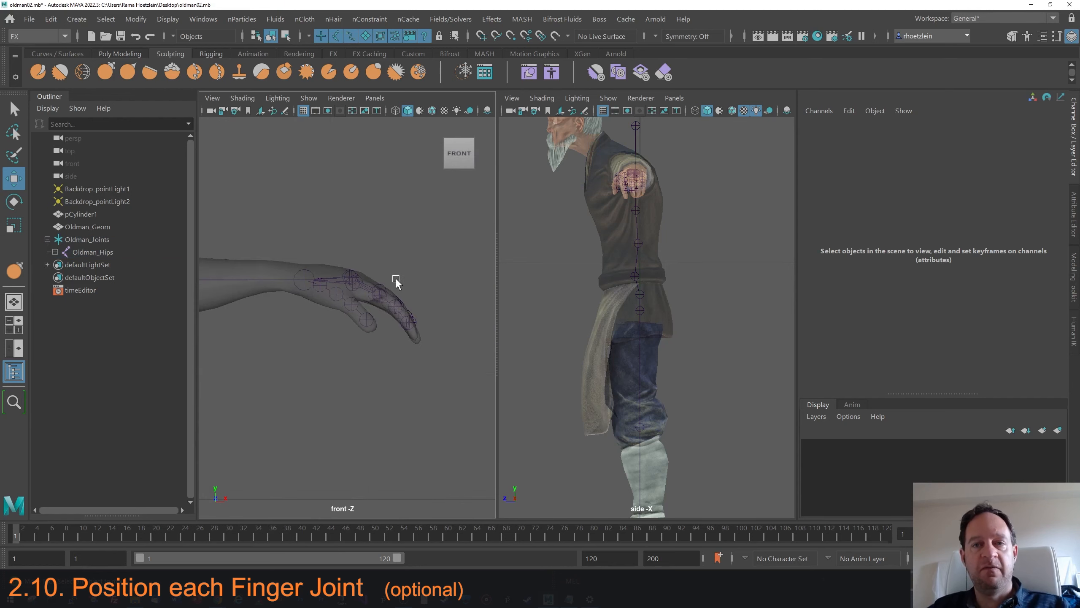
Step: Position the right thumb joints, including Oldman_RightHandThumb4, inside the thumb of the right hand in the front view
{"action": "scroll", "coordinate": [409, 275], "scroll_direction": "down", "scroll_amount": 5}
{"action": "scroll", "coordinate": [368, 260], "scroll_direction": "up", "scroll_amount": 4}
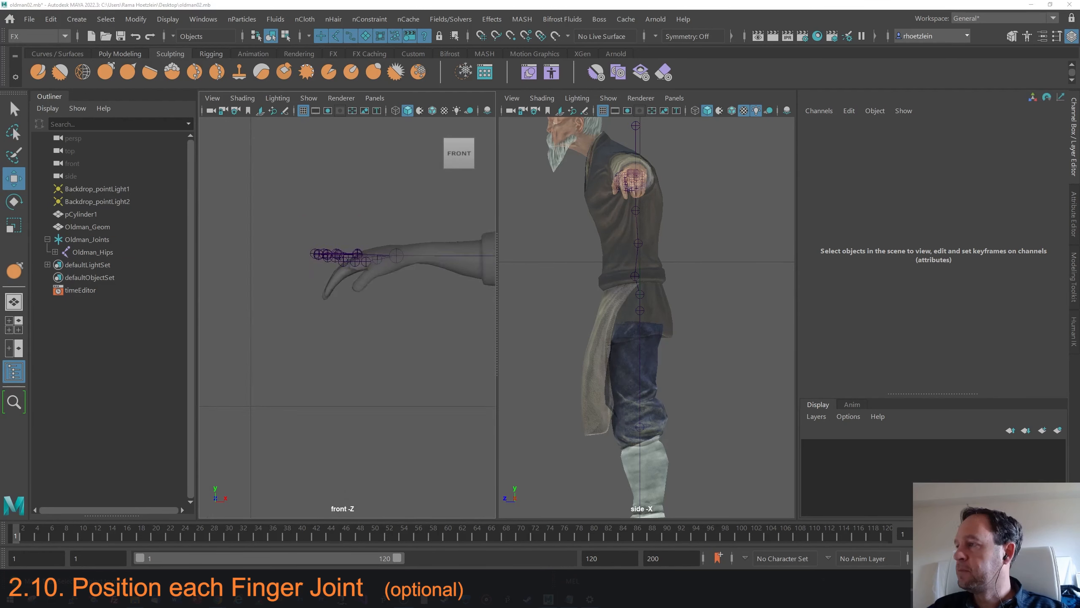
{"action": "left_click", "coordinate": [398, 260]}
{"action": "left_click", "coordinate": [396, 263]}
{"action": "left_click", "coordinate": [382, 257]}
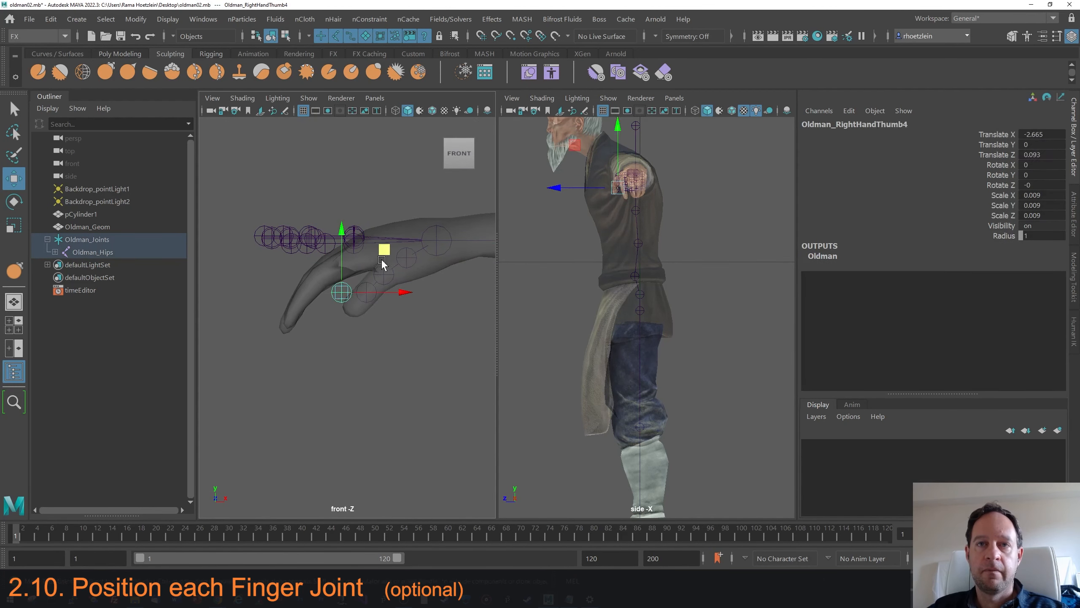
{"action": "left_click_drag", "start_coordinate": [382, 257], "coordinate": [361, 239]}
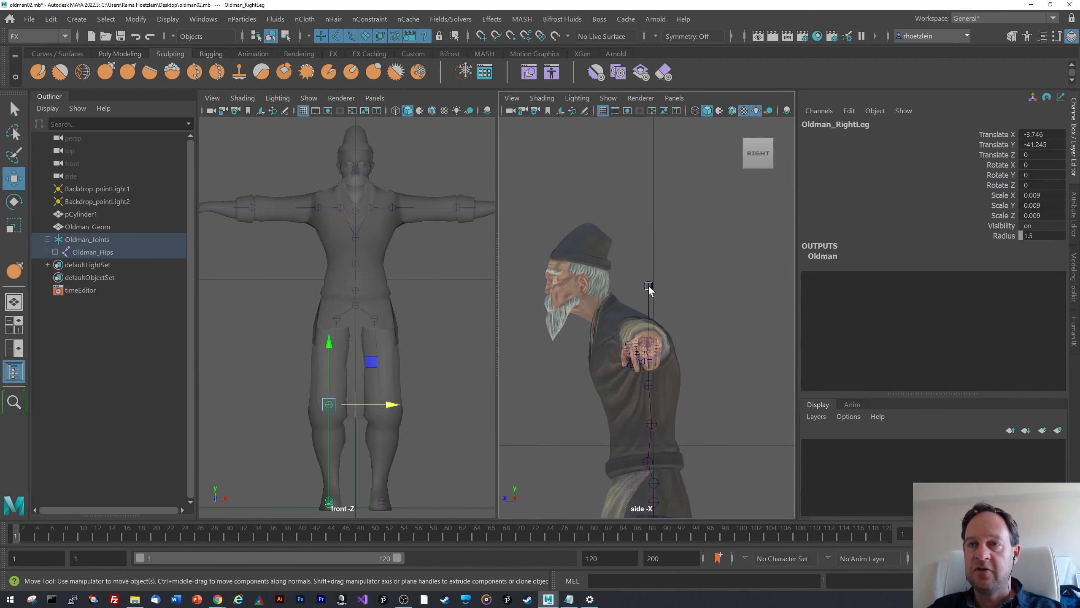
Step: Move the Oldman_Neck joint up and forward in the side view to the base of the character's neck
{"action": "left_click", "coordinate": [648, 285]}
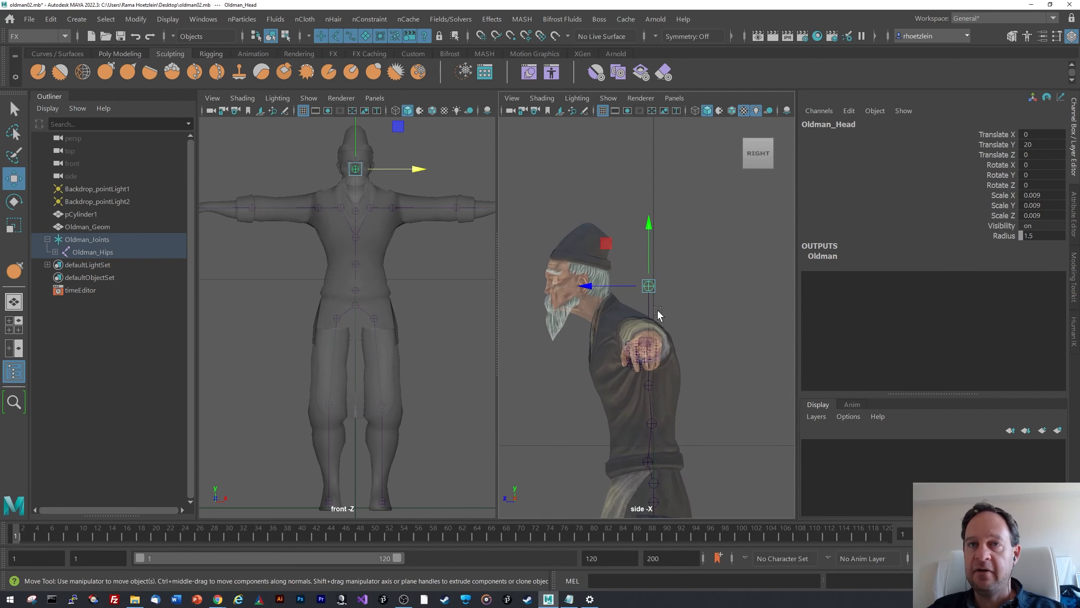
{"action": "left_click", "coordinate": [356, 212]}
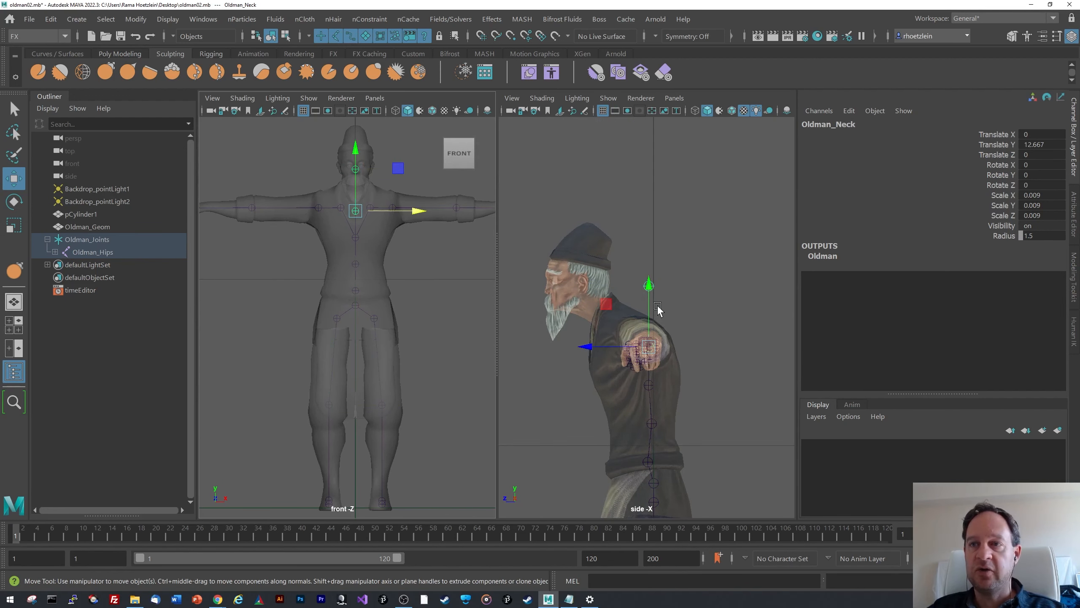
{"action": "left_click_drag", "start_coordinate": [605, 303], "coordinate": [608, 258]}
{"action": "key", "text": "ctrl+z"}
{"action": "key", "text": "ctrl+z"}
{"action": "key", "text": "ctrl+z"}
{"action": "key", "text": "ctrl+z"}
{"action": "key", "text": "ctrl+z"}
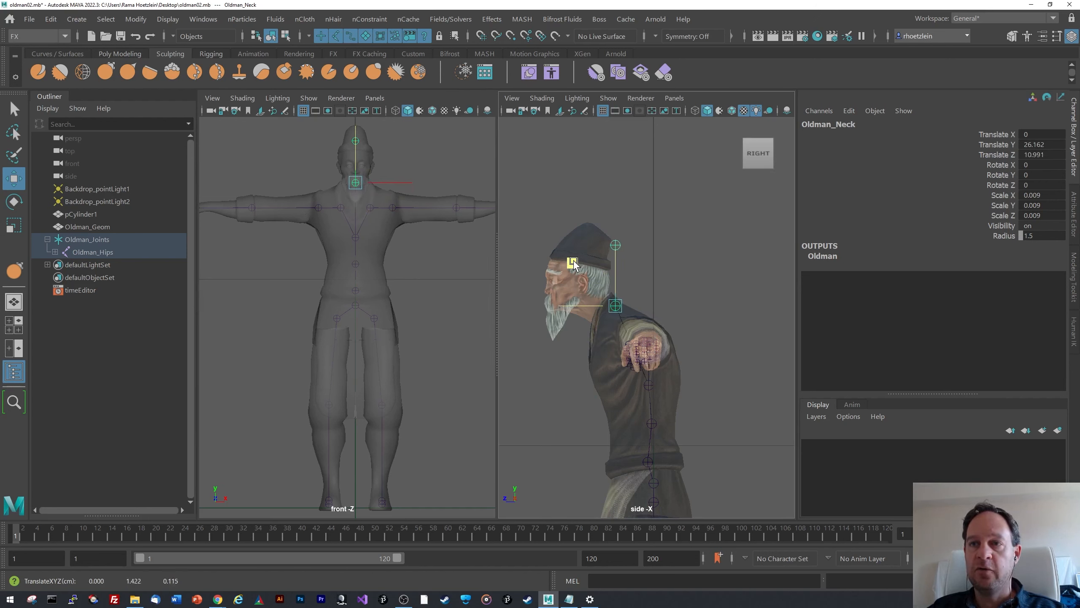
Step: Move the Oldman_Head joint into the head in the side view, to about 13.044 in Y and 11.687 in Z
{"action": "left_click", "coordinate": [613, 249]}
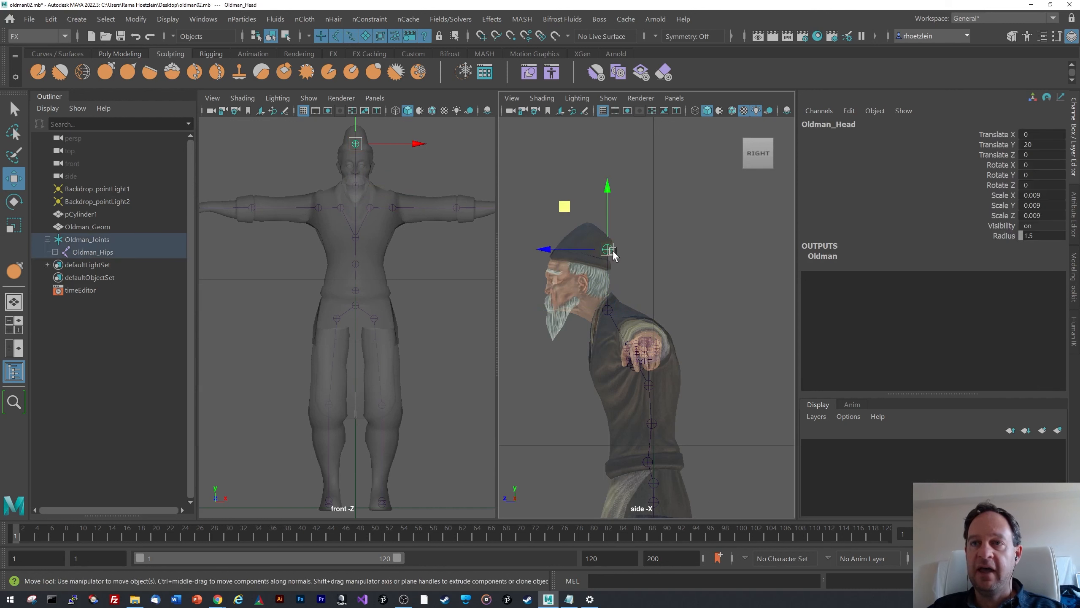
{"action": "middle_click_drag", "start_coordinate": [564, 208], "coordinate": [530, 230]}
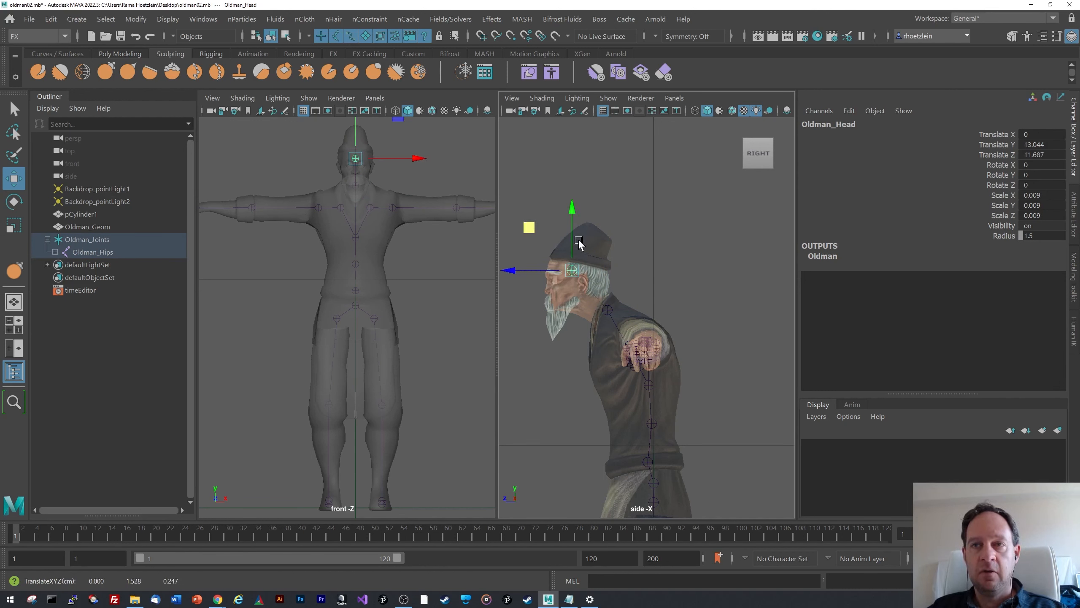
{"action": "scroll", "coordinate": [612, 292], "scroll_direction": "down", "scroll_amount": 5}
{"action": "left_click", "coordinate": [628, 275]}
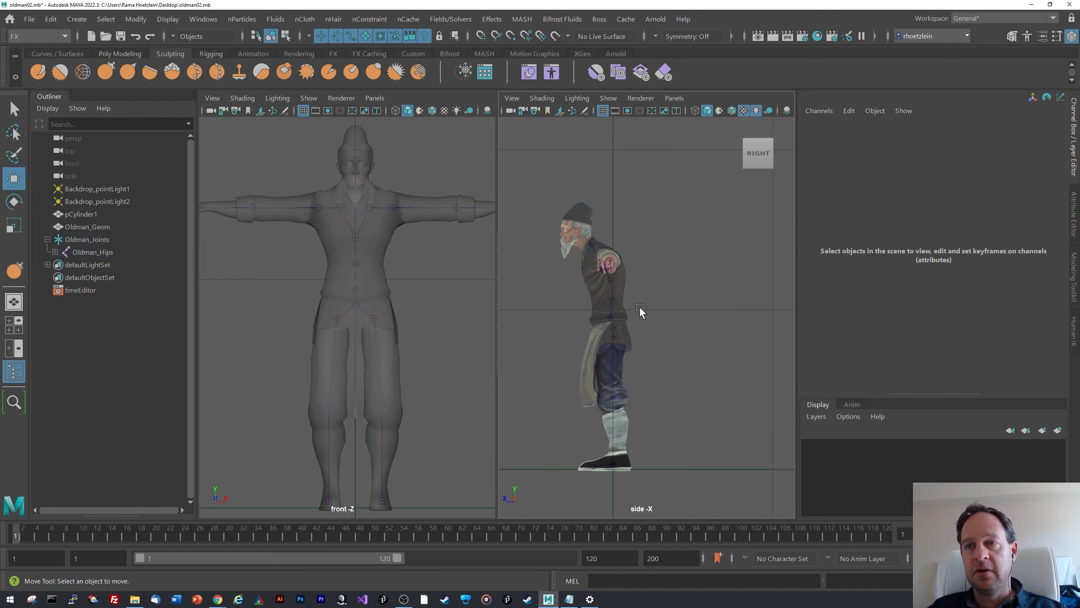
{"action": "scroll", "coordinate": [628, 276], "scroll_direction": "up", "scroll_amount": 2}
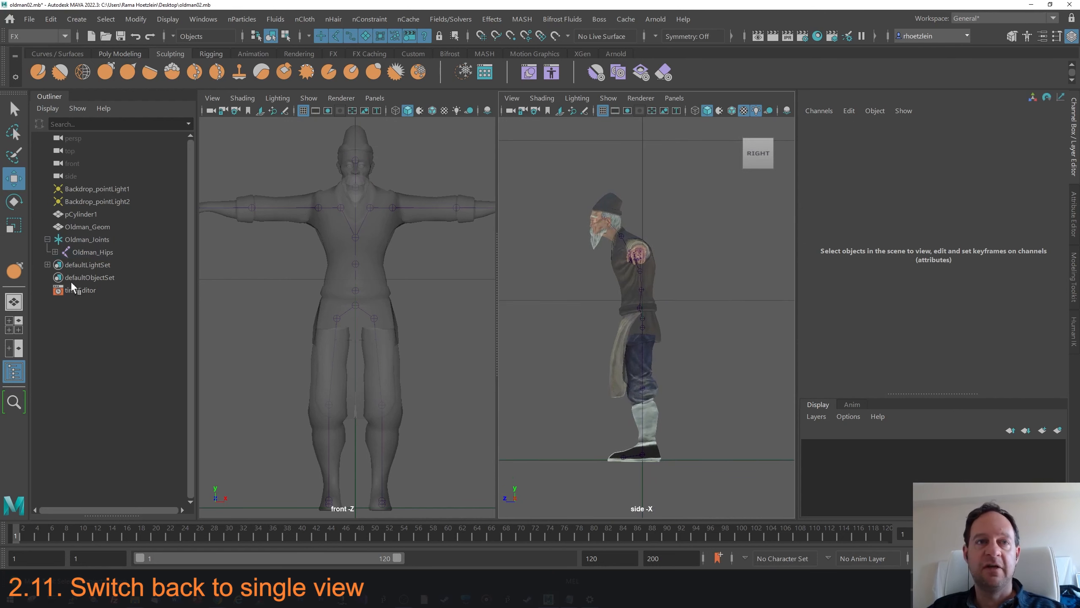
Step: Switch back to a single-view layout showing the perspective camera
{"action": "left_click", "coordinate": [13, 302]}
{"action": "left_click", "coordinate": [380, 97]}
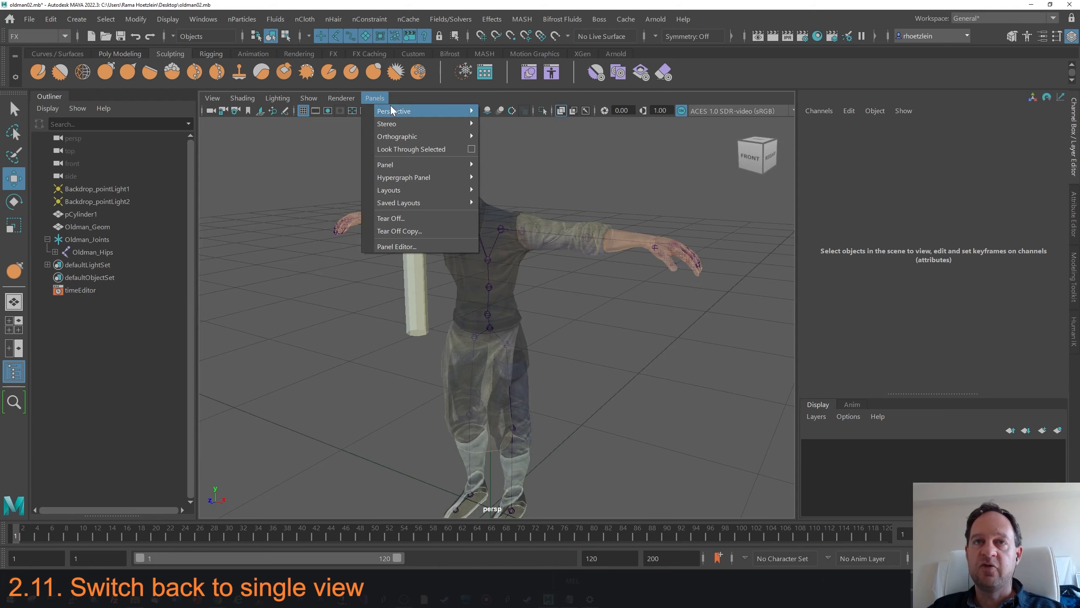
{"action": "mouse_move", "coordinate": [425, 111]}
{"action": "left_click", "coordinate": [510, 111]}
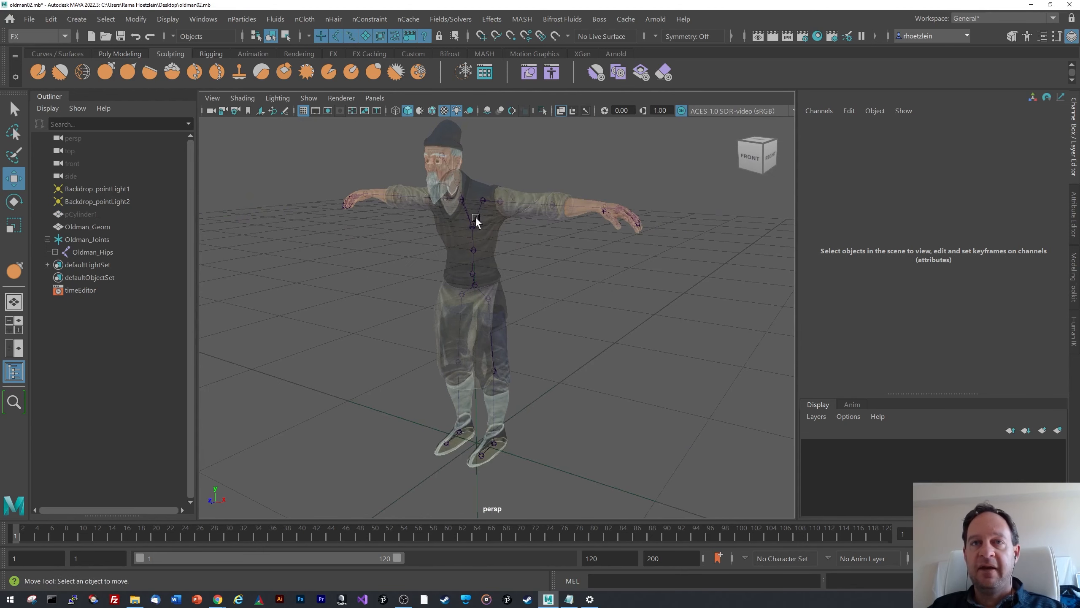
Step: Examine in 3D how the joints sit inside the mesh, highlighting Oldman_Hips, Oldman_Geom and Oldman_Joints in turn
{"action": "left_click", "coordinate": [241, 98]}
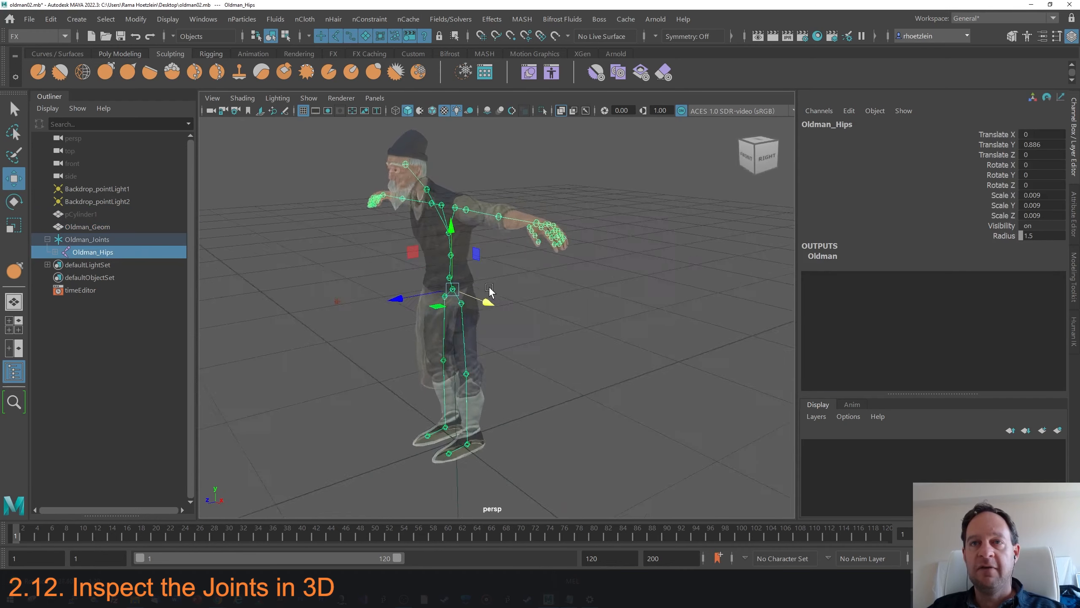
{"action": "mouse_move", "coordinate": [481, 294]}
{"action": "left_mouse_down", "text": "alt"}
{"action": "mouse_move", "coordinate": [436, 289]}
{"action": "mouse_move", "coordinate": [489, 272]}
{"action": "mouse_move", "coordinate": [594, 302]}
{"action": "mouse_move", "coordinate": [496, 304]}
{"action": "left_mouse_up", "text": "alt"}
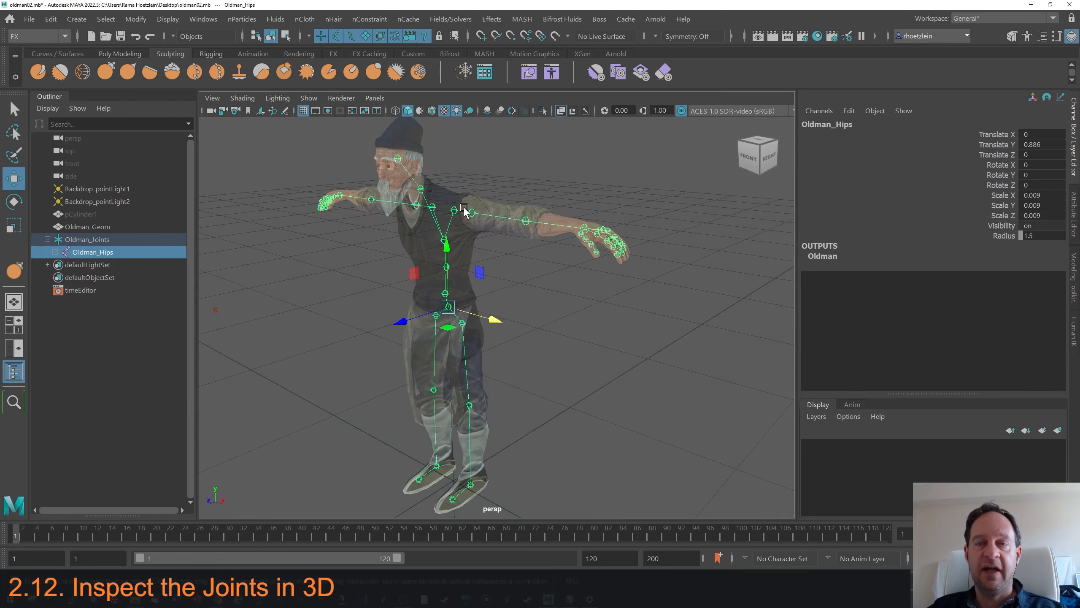
{"action": "left_click_drag", "start_coordinate": [466, 246], "coordinate": [561, 285], "text": "alt"}
{"action": "left_click_drag", "start_coordinate": [575, 286], "coordinate": [426, 397], "text": "alt"}
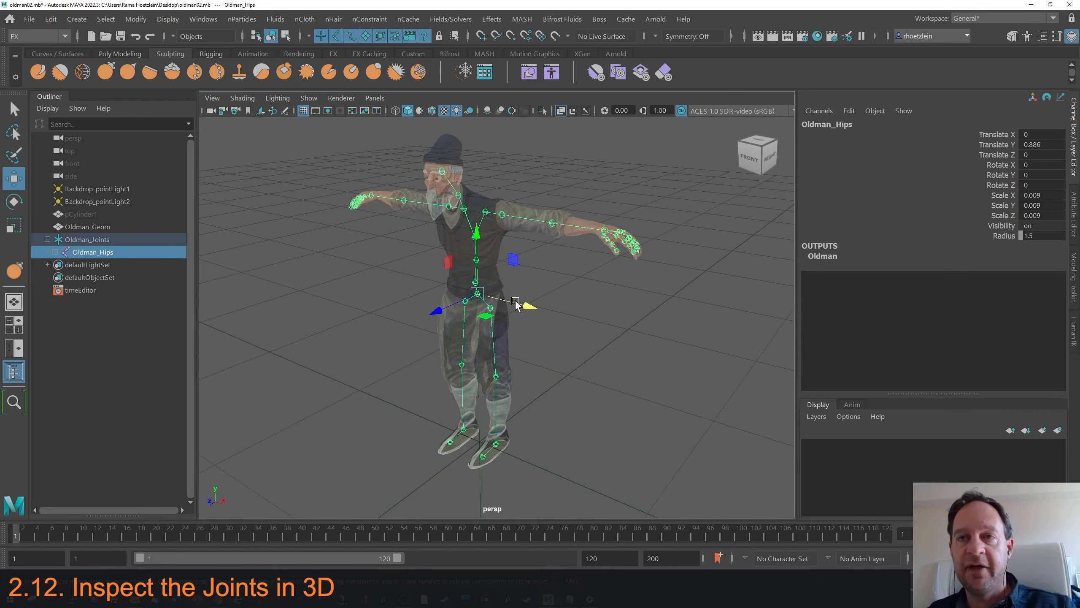
{"action": "left_click", "coordinate": [426, 397]}
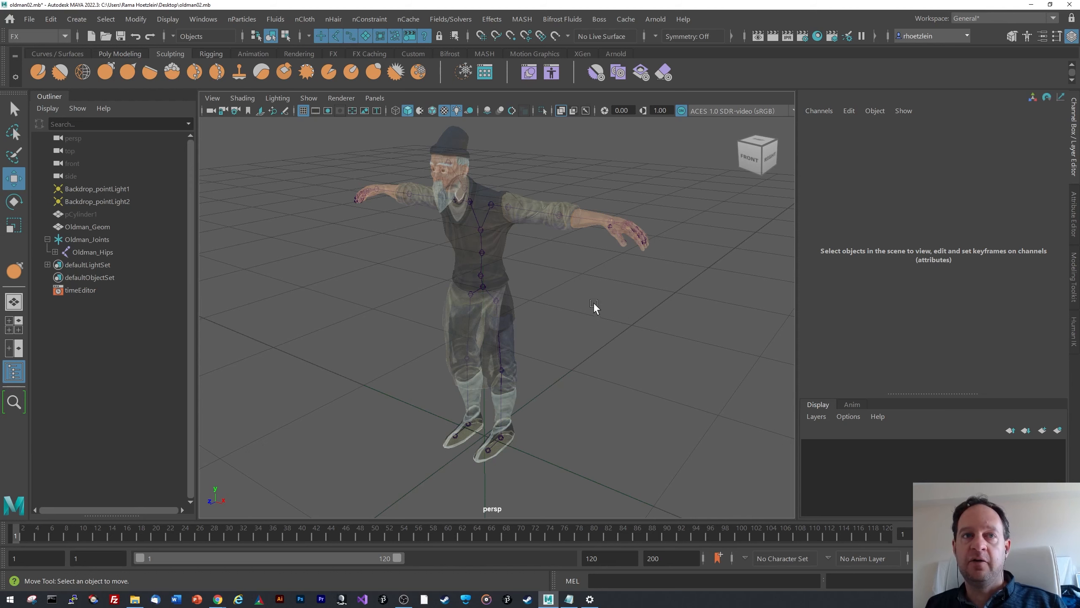
{"action": "left_click", "coordinate": [96, 227]}
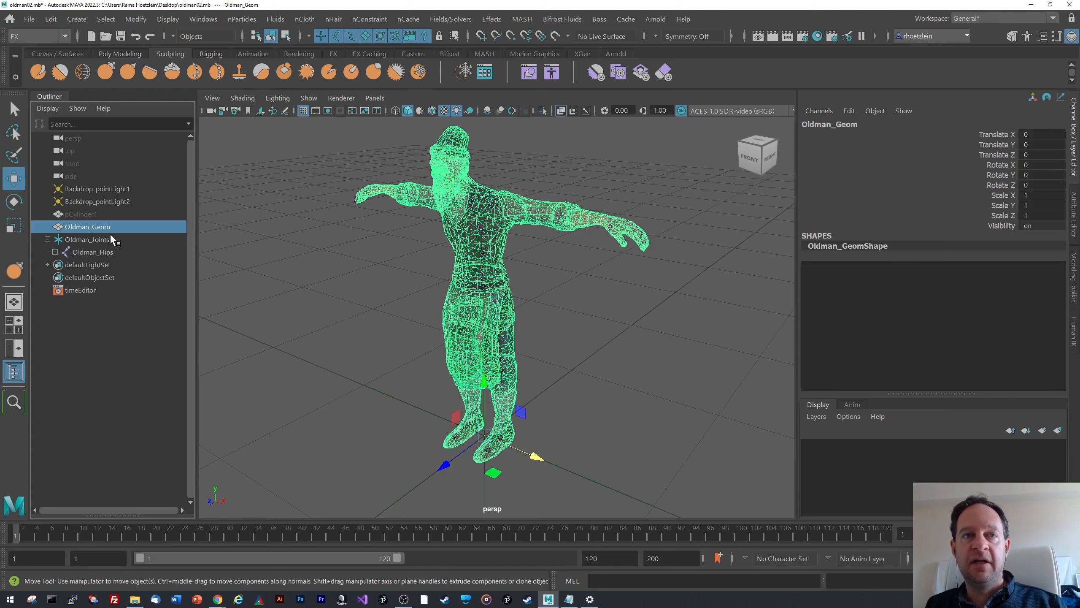
{"action": "left_click", "coordinate": [110, 239]}
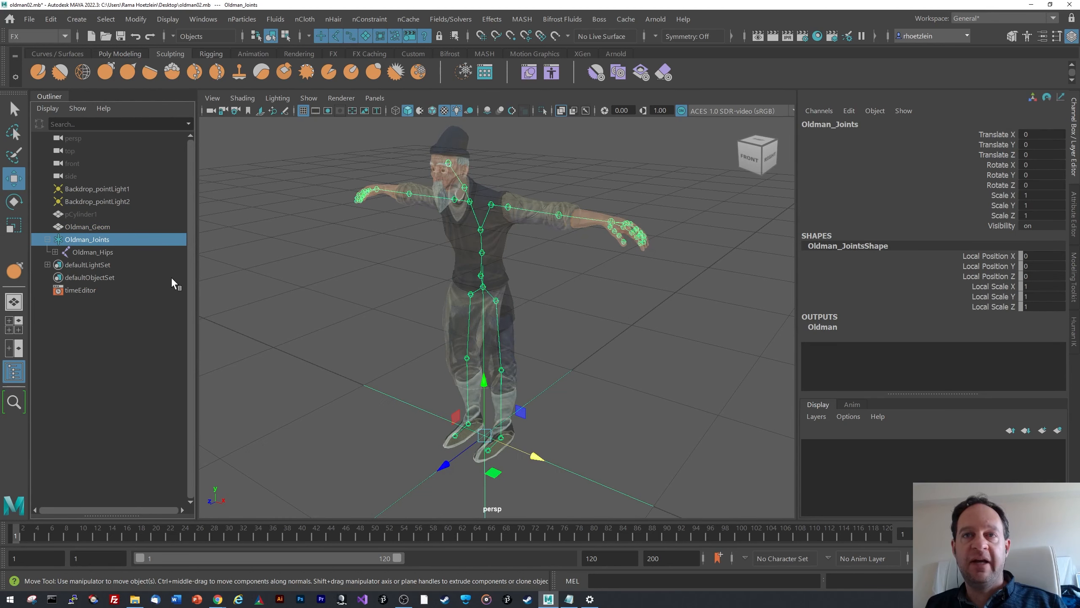
{"action": "left_click", "coordinate": [94, 229]}
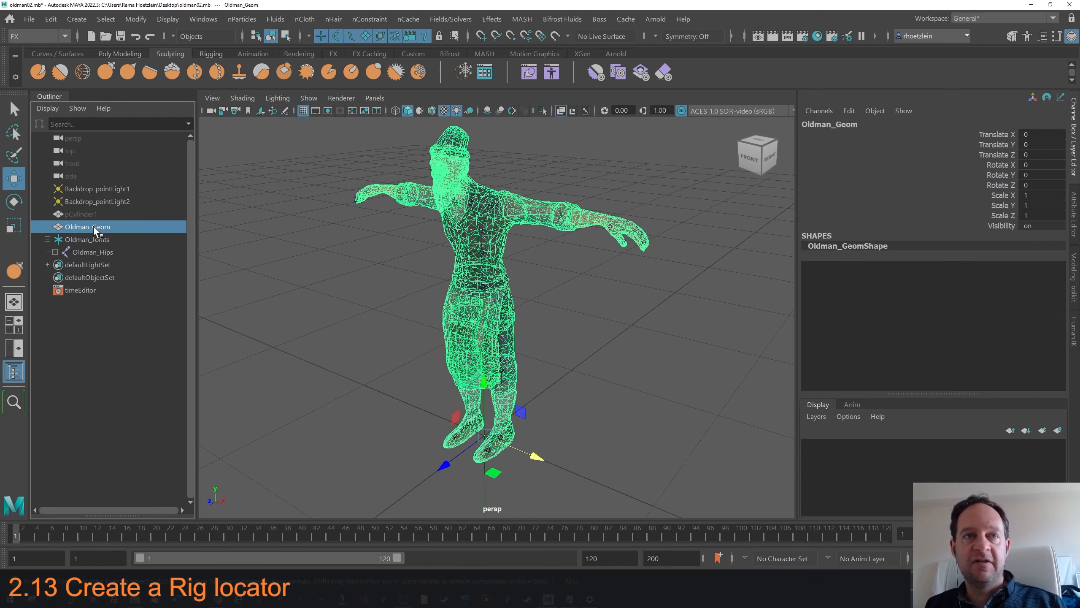
{"action": "left_click", "coordinate": [114, 333]}
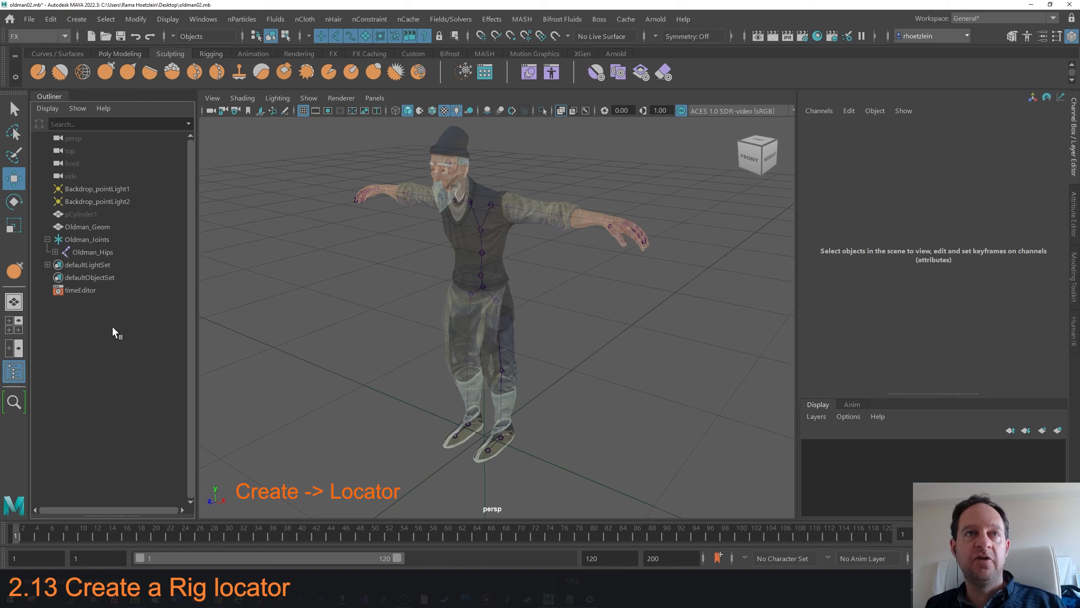
Step: Create a locator and rename it Oldman_Rig
{"action": "left_click", "coordinate": [76, 19]}
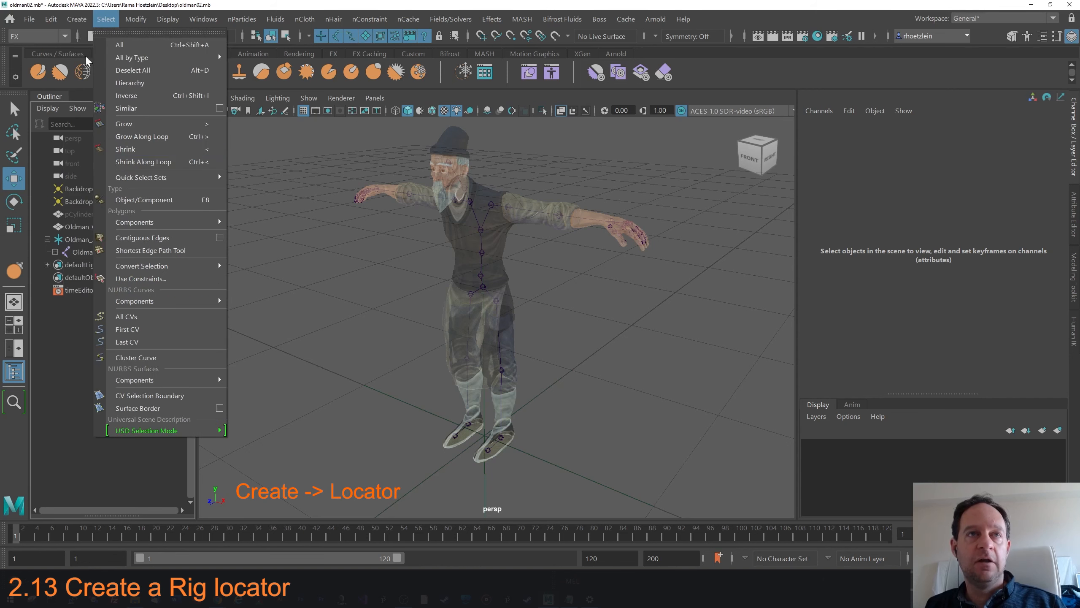
{"action": "left_click", "coordinate": [97, 235]}
{"action": "double_click", "coordinate": [113, 268]}
{"action": "type", "text": "Oldm"}
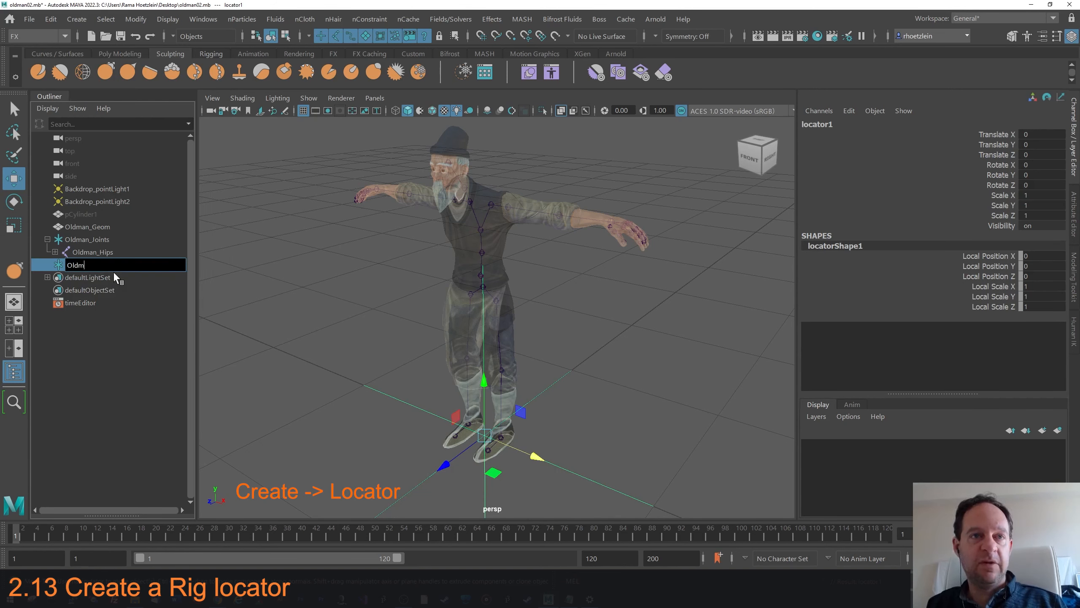
{"action": "type", "text": "an_Rig"}
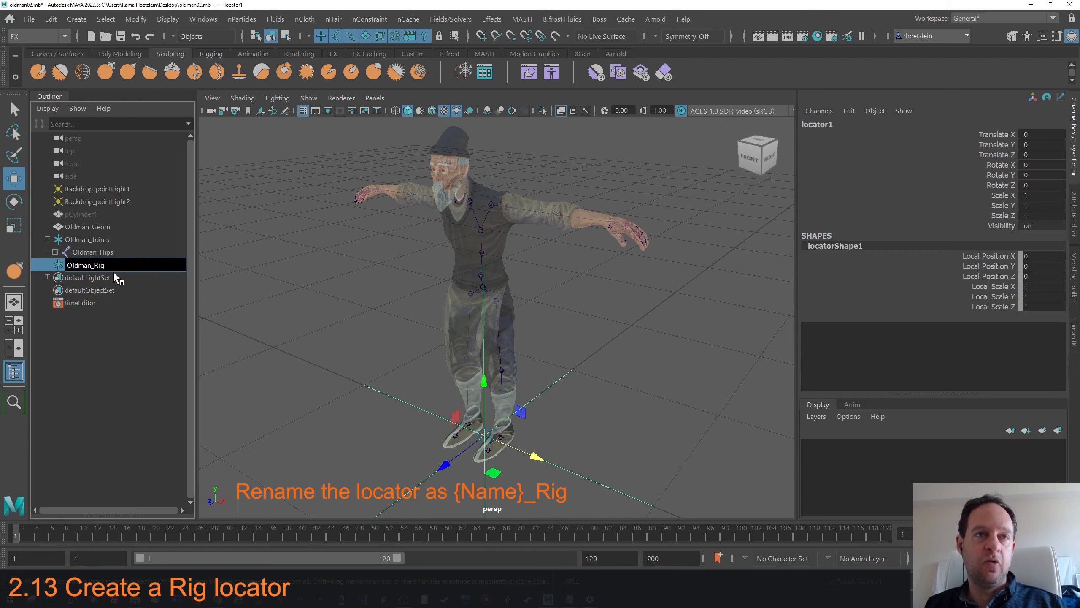
{"action": "key", "text": "Return"}
Step: Parent the Oldman_Joints group under the Oldman_Rig locator and expand the rig in the Outliner
{"action": "left_click", "coordinate": [91, 241]}
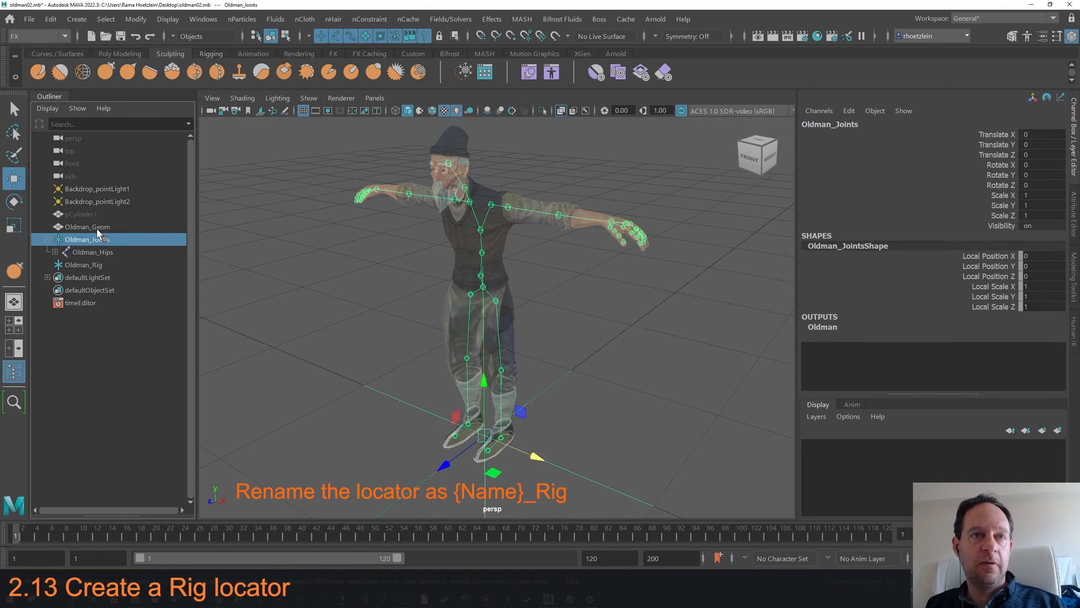
{"action": "left_click", "coordinate": [94, 228]}
{"action": "left_click", "coordinate": [96, 239]}
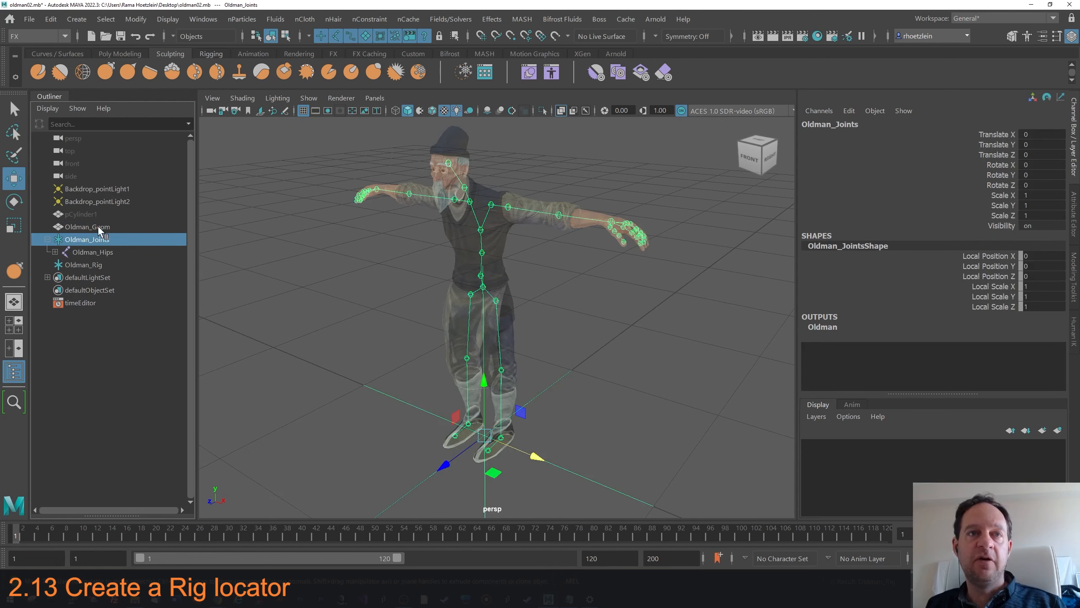
{"action": "left_click", "coordinate": [98, 228]}
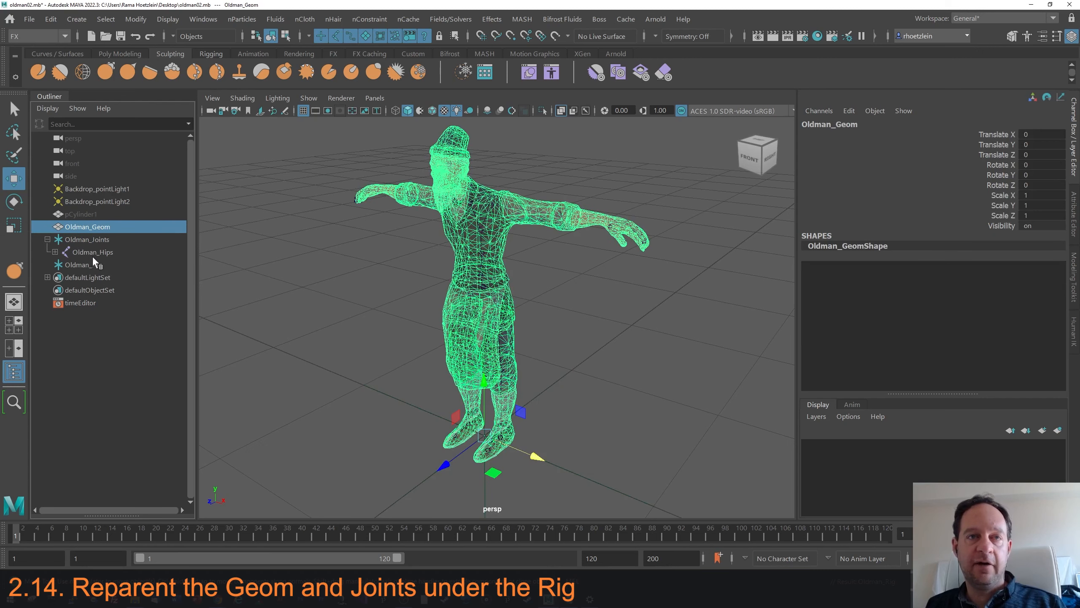
{"action": "left_click", "coordinate": [96, 239]}
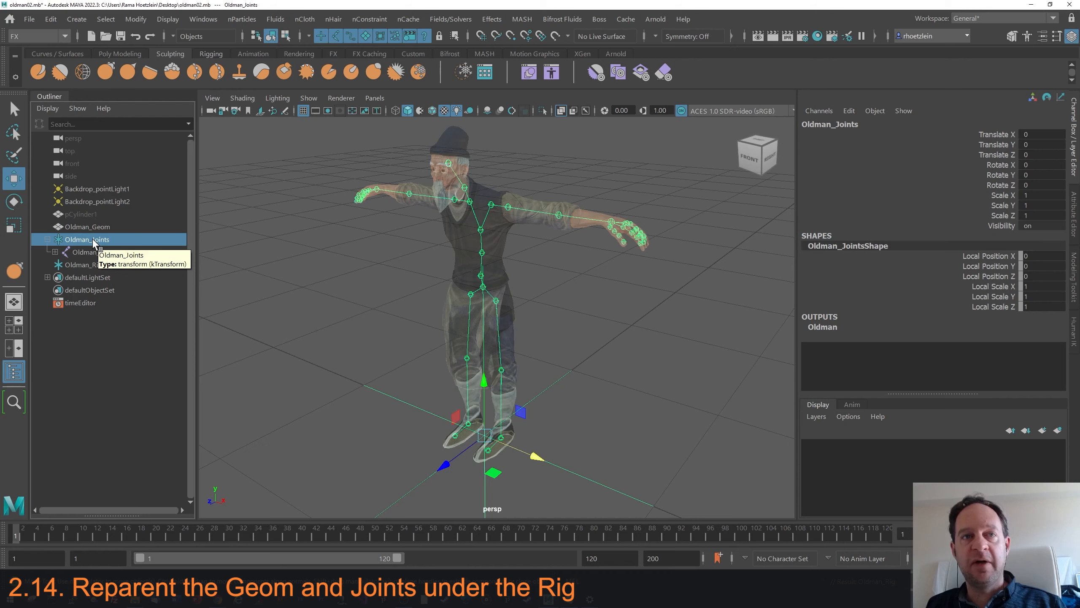
{"action": "middle_click_drag", "start_coordinate": [93, 239], "coordinate": [91, 264]}
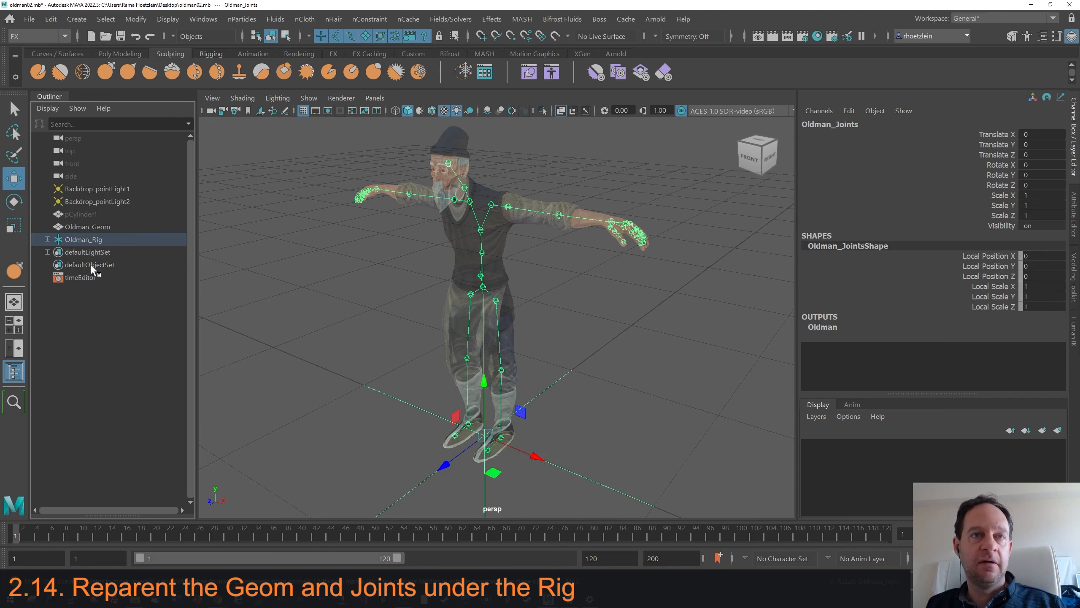
{"action": "left_click", "coordinate": [47, 240]}
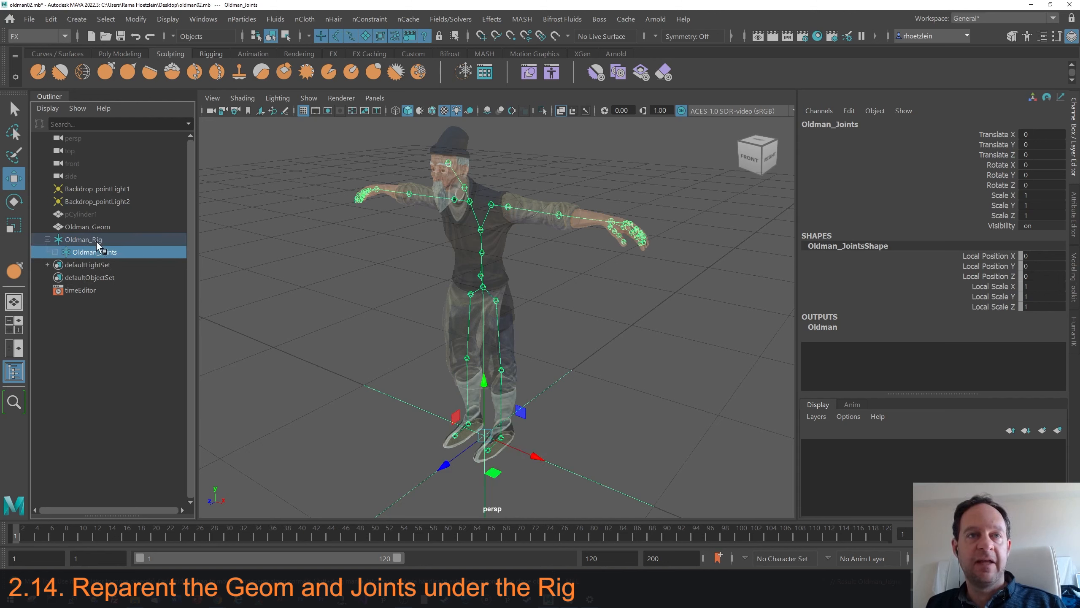
Step: Parent the Oldman_Geom mesh under the Oldman_Rig locator
{"action": "left_click", "coordinate": [88, 226]}
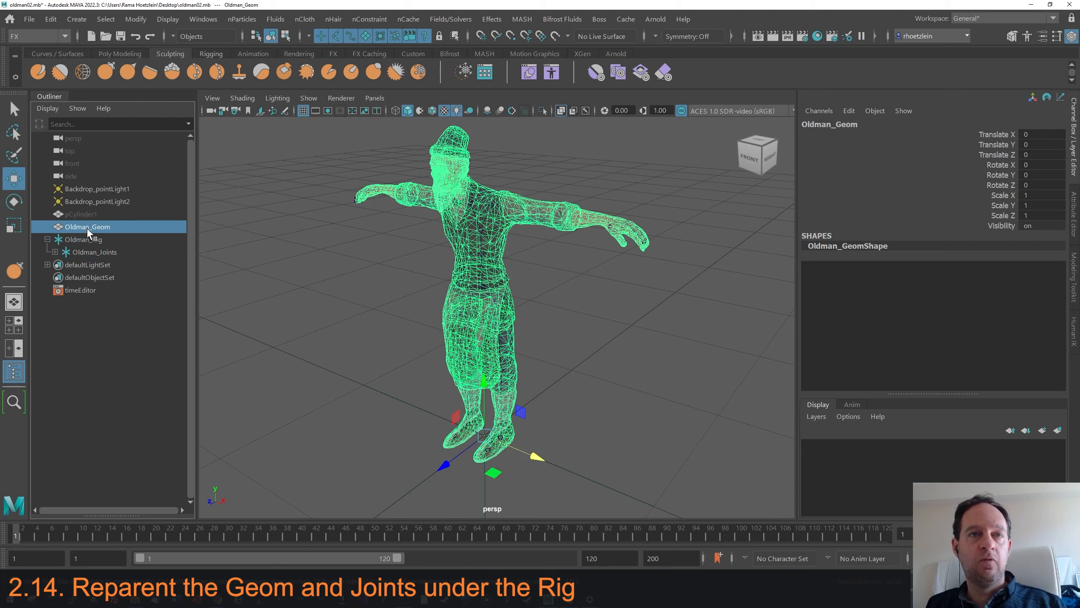
{"action": "mouse_move", "coordinate": [87, 232]}
{"action": "middle_mouse_down"}
{"action": "mouse_move", "coordinate": [94, 279]}
{"action": "mouse_move", "coordinate": [94, 202]}
{"action": "mouse_move", "coordinate": [94, 257]}
{"action": "mouse_move", "coordinate": [88, 243]}
{"action": "middle_mouse_up"}
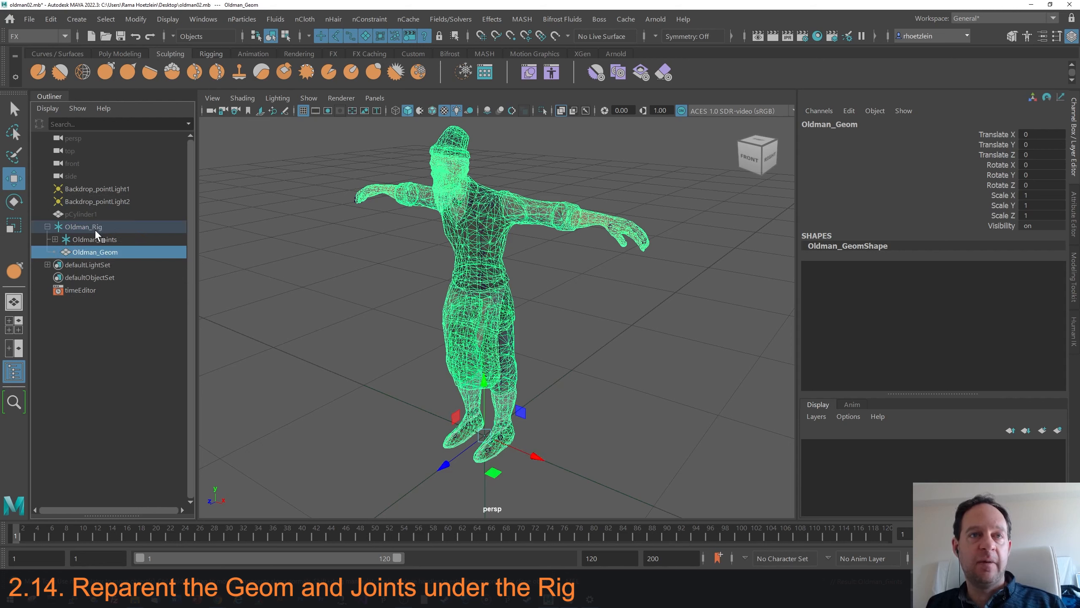
{"action": "left_click", "coordinate": [91, 226]}
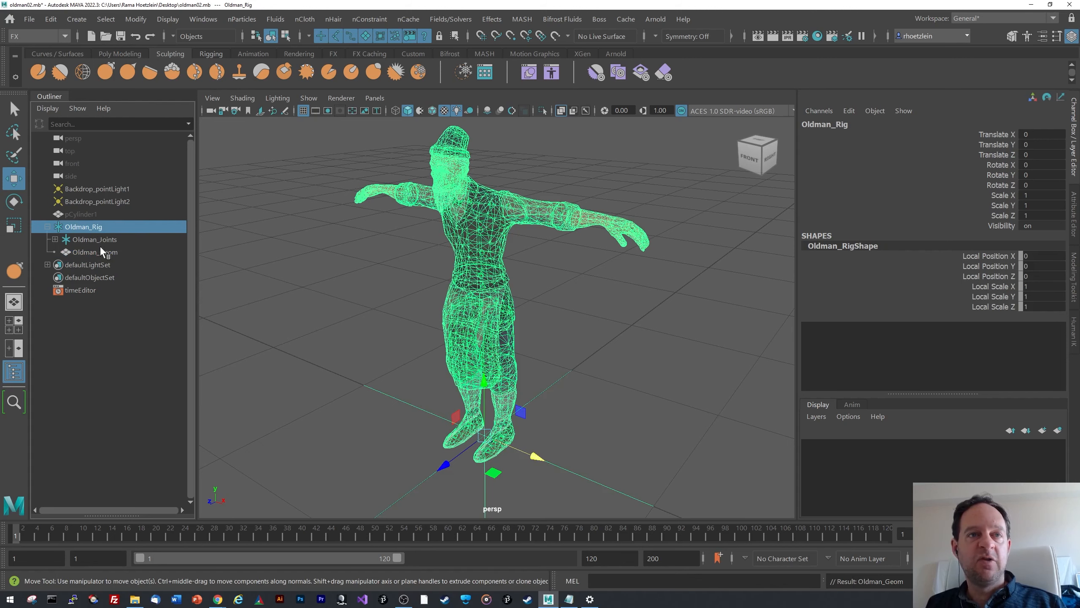
{"action": "left_click", "coordinate": [107, 293]}
Step: Check the translate, rotate and scale attributes of Oldman_Rig and Oldman_Joints for identity transforms
{"action": "left_click", "coordinate": [91, 230]}
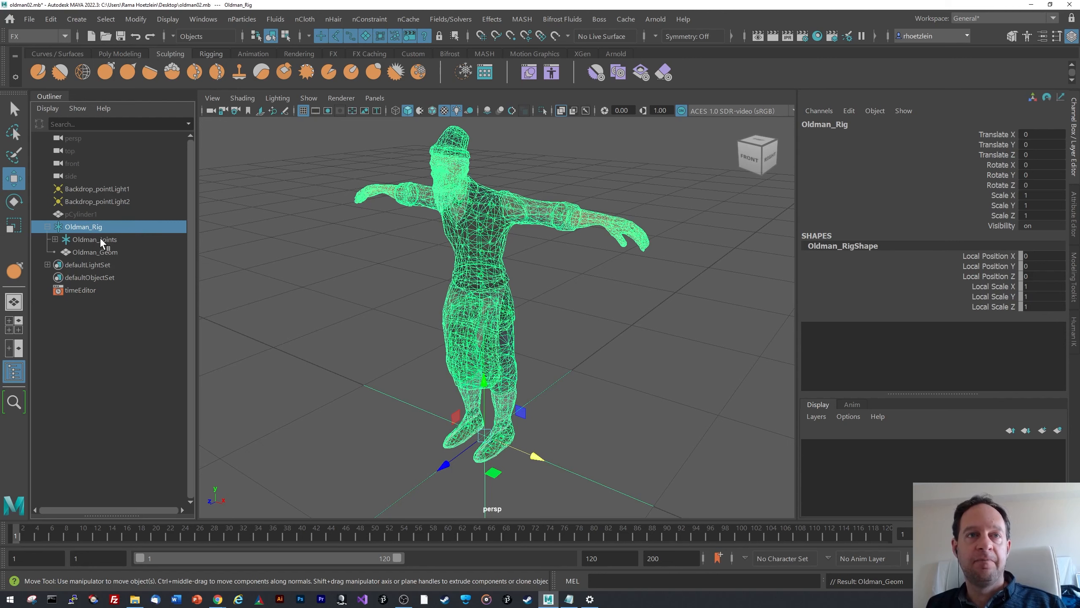
{"action": "key", "text": "ctrl+a"}
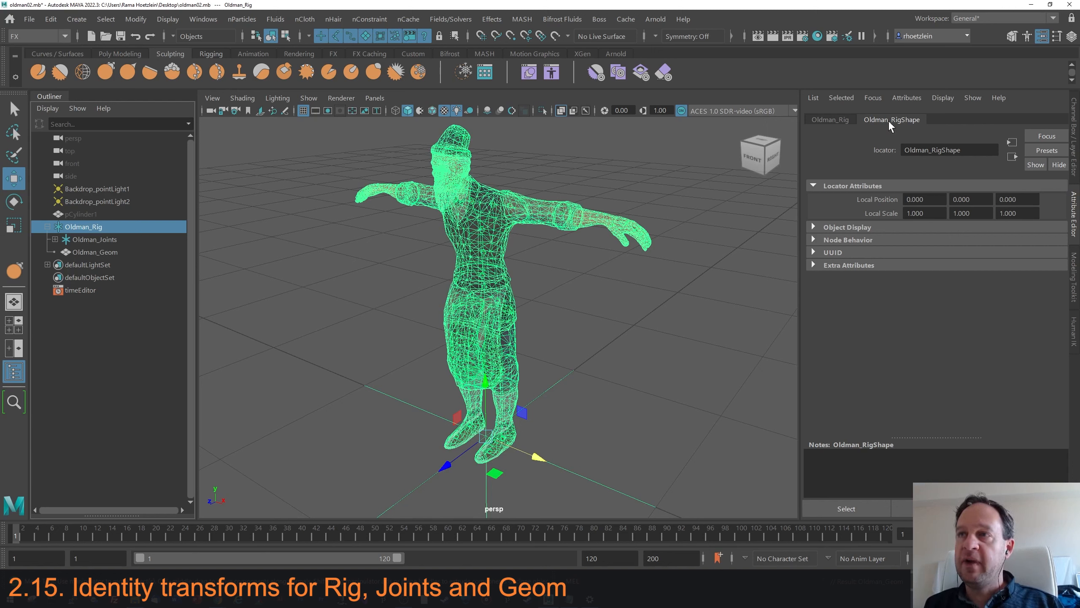
{"action": "left_click", "coordinate": [842, 121]}
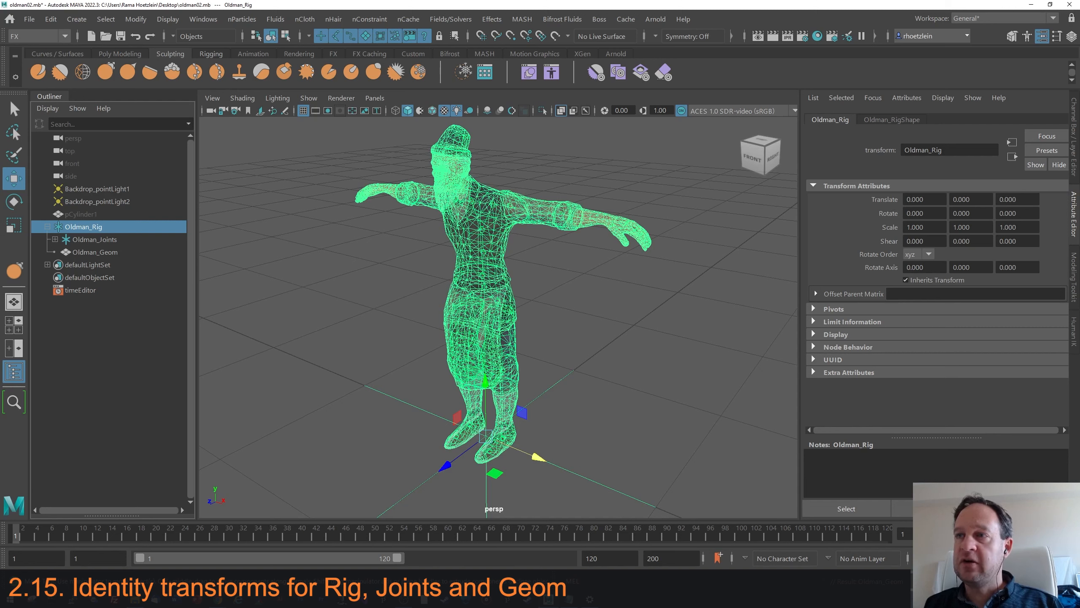
{"action": "left_click", "coordinate": [94, 239]}
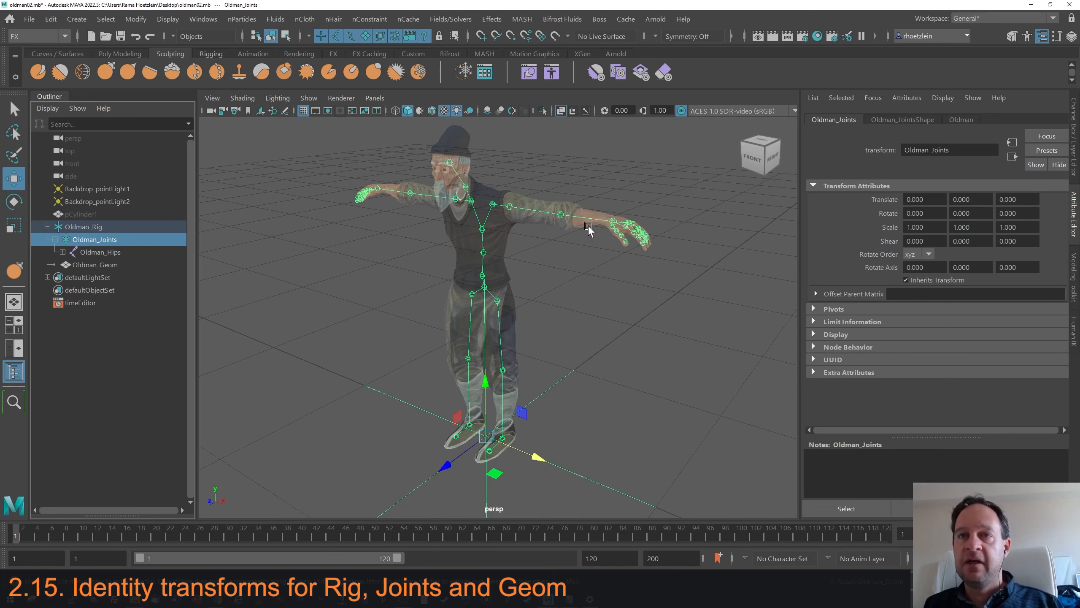
Step: Lock the Translate, Rotate and Scale attributes of Oldman_Geom
{"action": "left_click", "coordinate": [119, 266]}
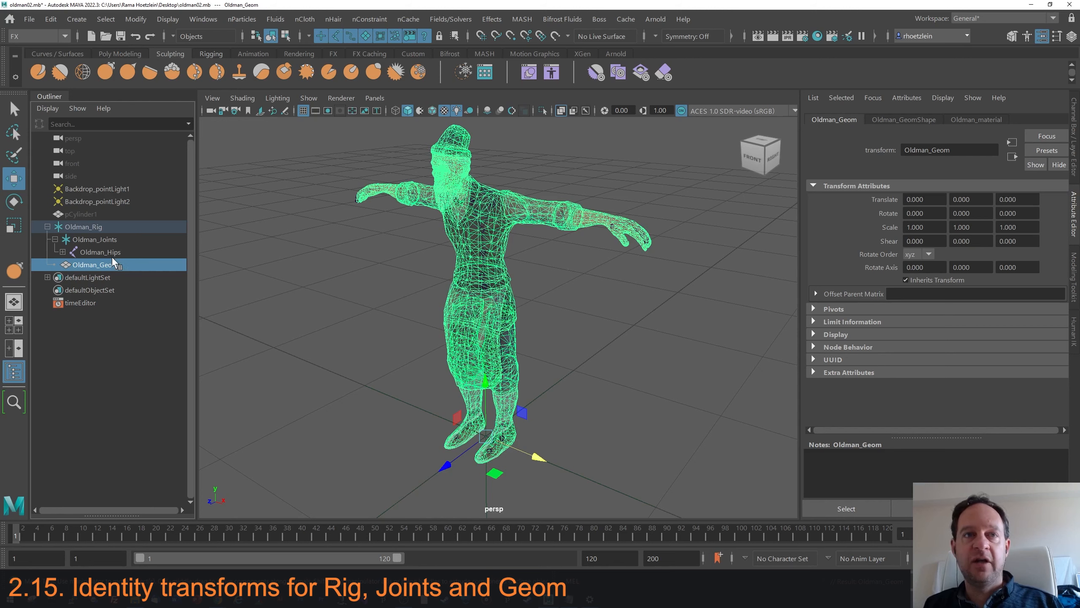
{"action": "middle_click_drag", "start_coordinate": [113, 260], "coordinate": [610, 261]}
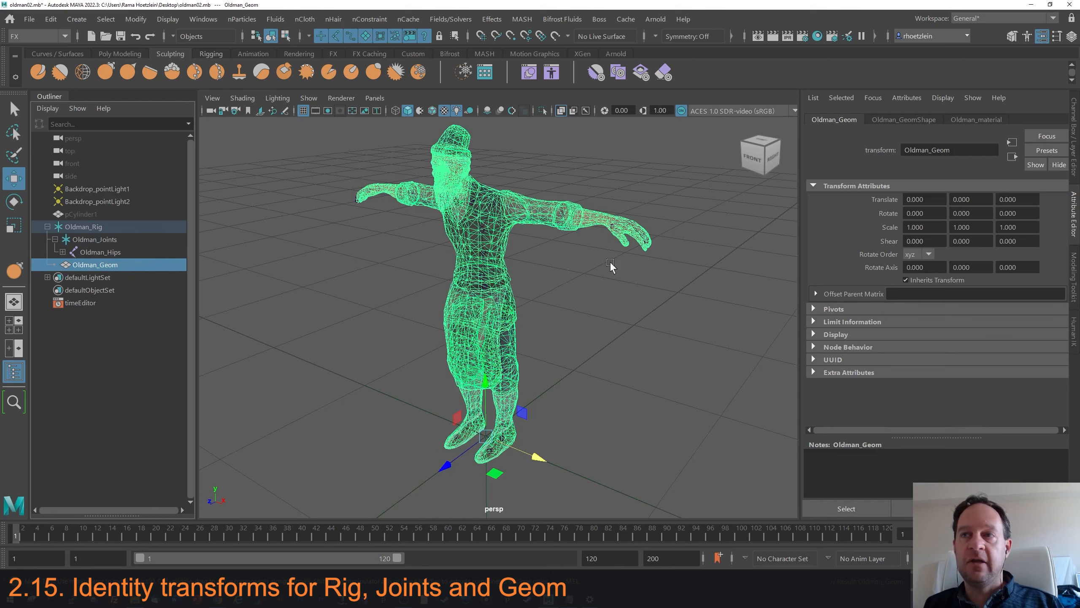
{"action": "right_click", "coordinate": [887, 199]}
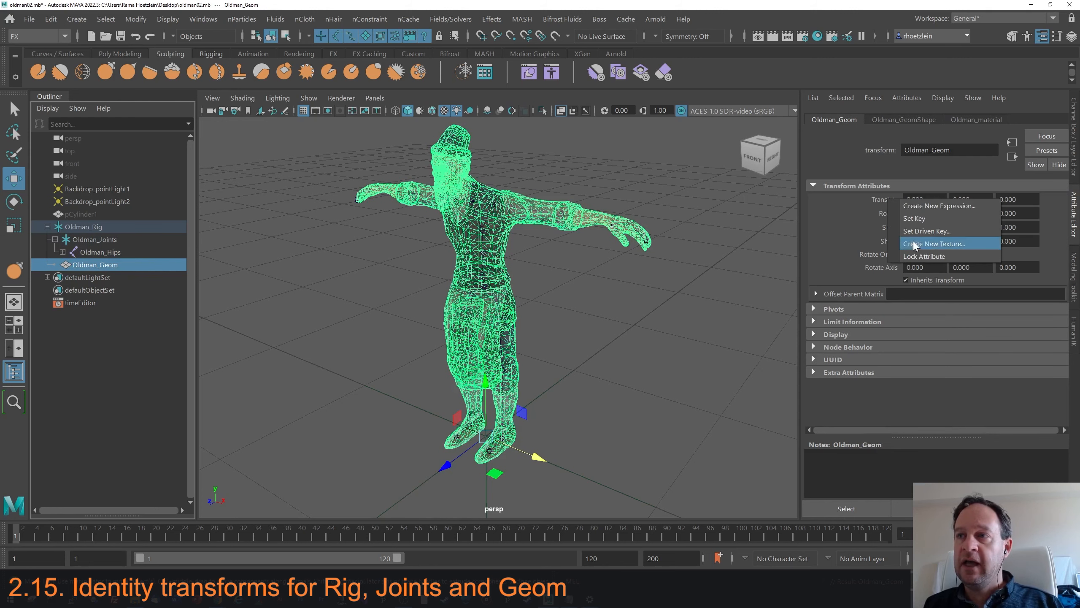
{"action": "left_click", "coordinate": [919, 256]}
{"action": "right_click", "coordinate": [892, 213]}
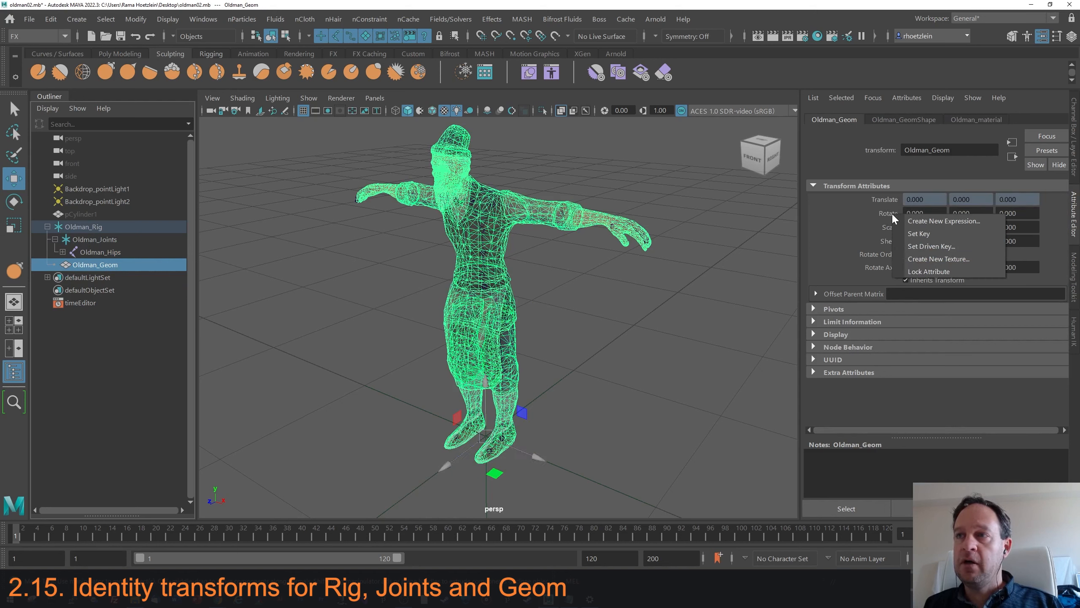
{"action": "left_click", "coordinate": [920, 271]}
{"action": "right_click", "coordinate": [894, 227]}
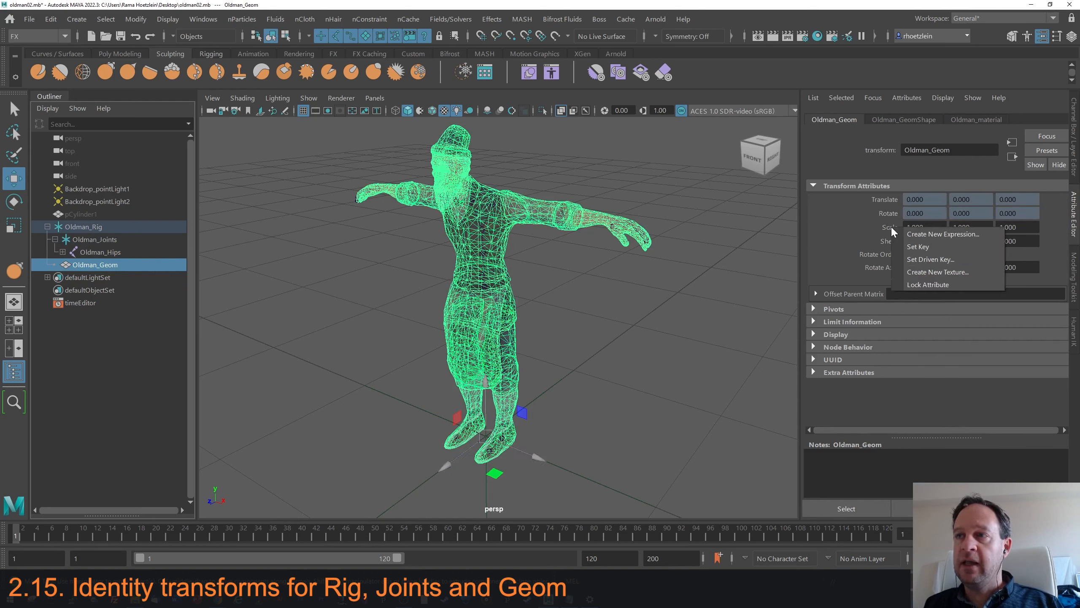
{"action": "left_click", "coordinate": [917, 283]}
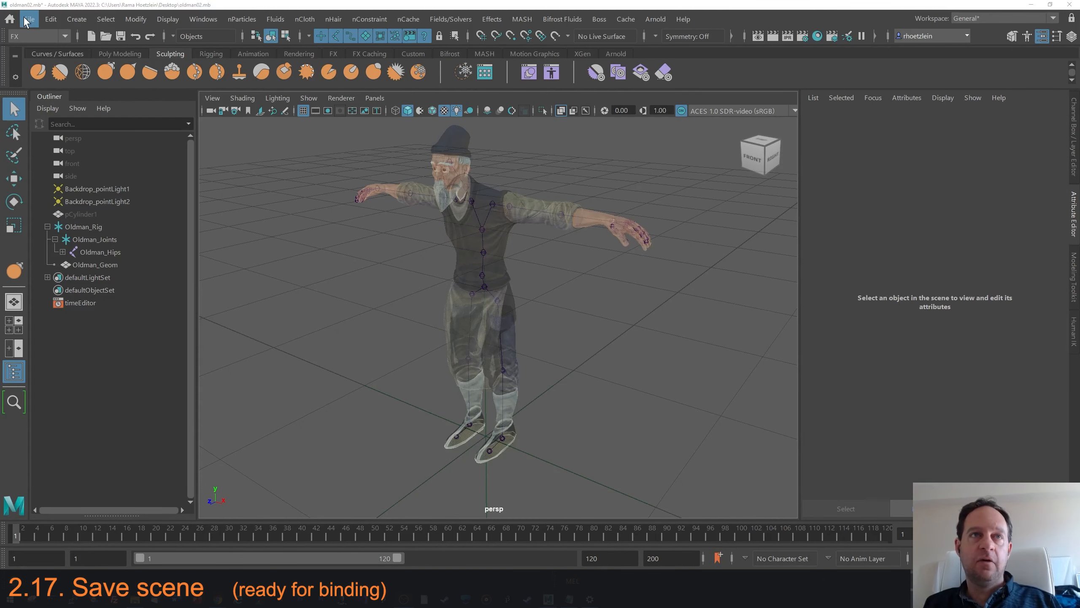
Step: Save the scene under the new file name oldman03.mb on the Desktop
{"action": "left_click", "coordinate": [27, 19]}
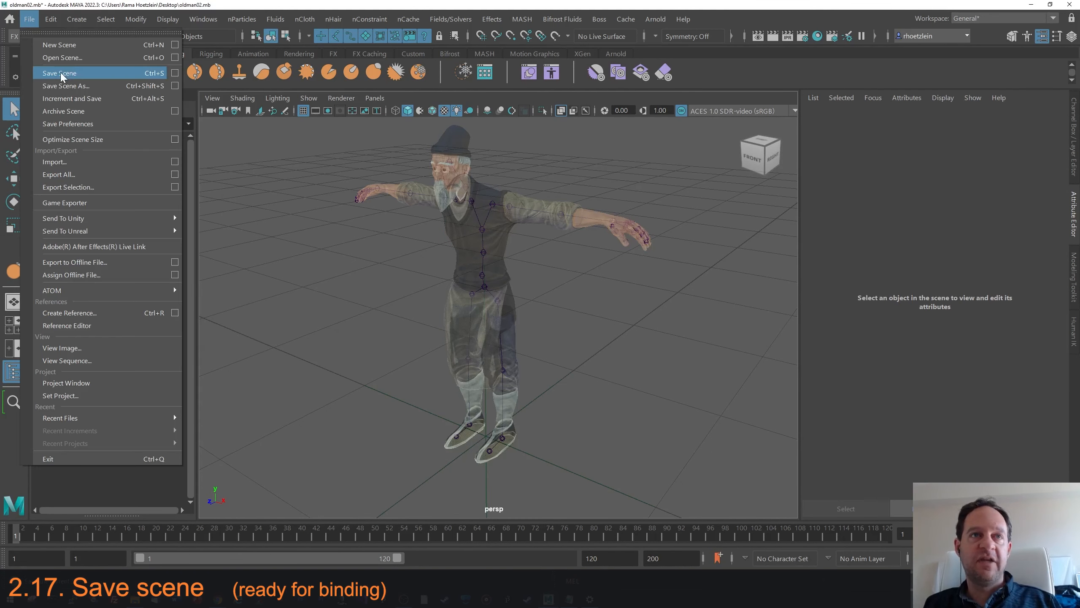
{"action": "left_click", "coordinate": [91, 88]}
{"action": "key", "text": "Right"}
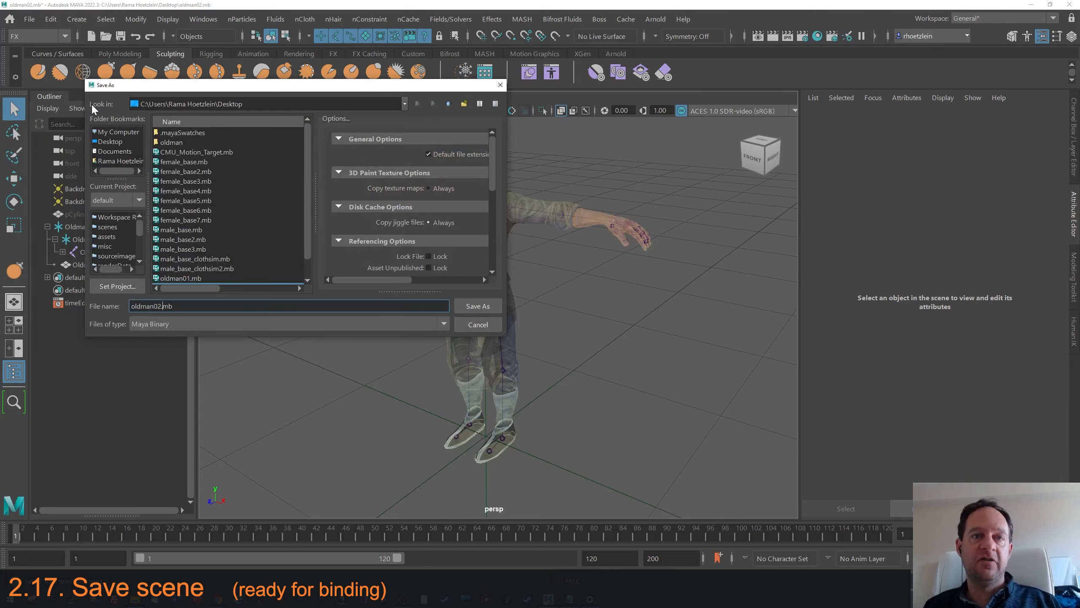
{"action": "key", "text": "Left"}
{"action": "key", "text": "Left"}
{"action": "key", "text": "Left"}
{"action": "key", "text": "BackSpace"}
{"action": "type", "text": "3"}
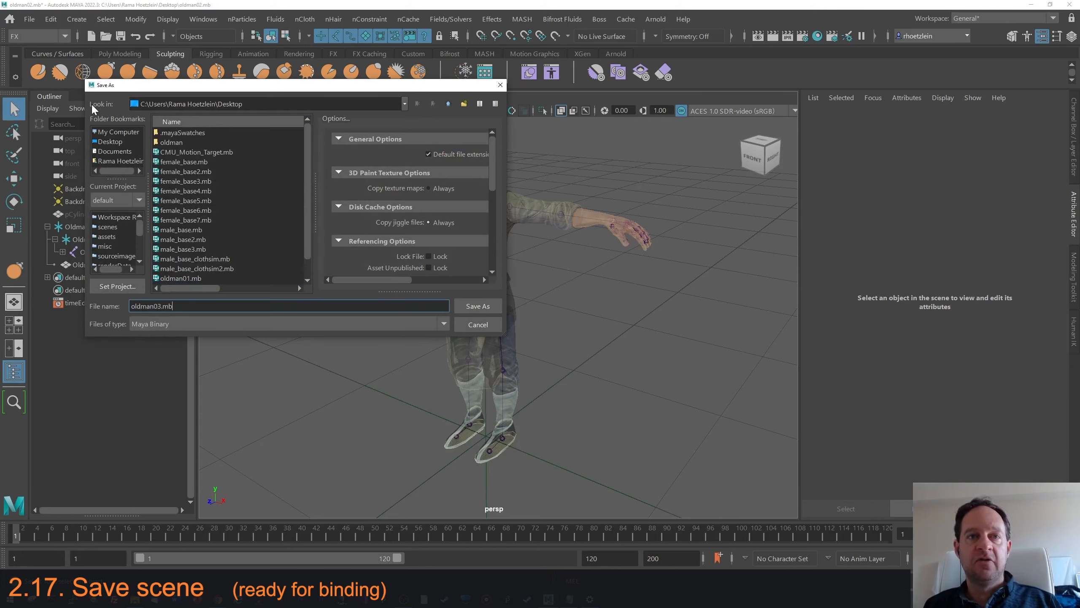
{"action": "key", "text": "Return"}
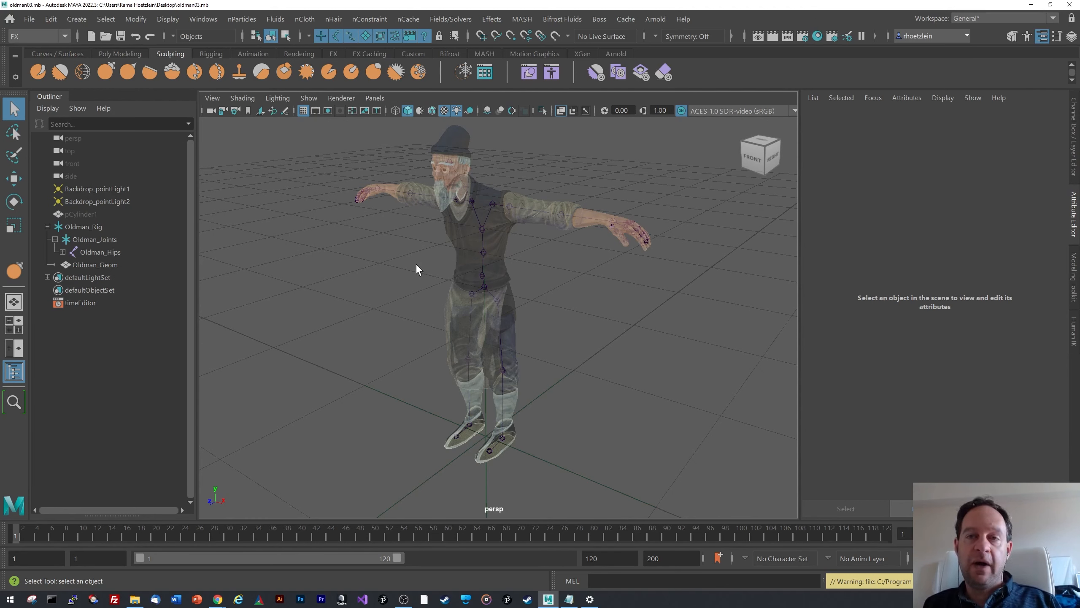
Step: Try moving Oldman_Rig along its X axis to test how the joints and geometry follow
{"action": "left_click", "coordinate": [80, 227]}
{"action": "key", "text": "w"}
{"action": "key", "text": "4"}
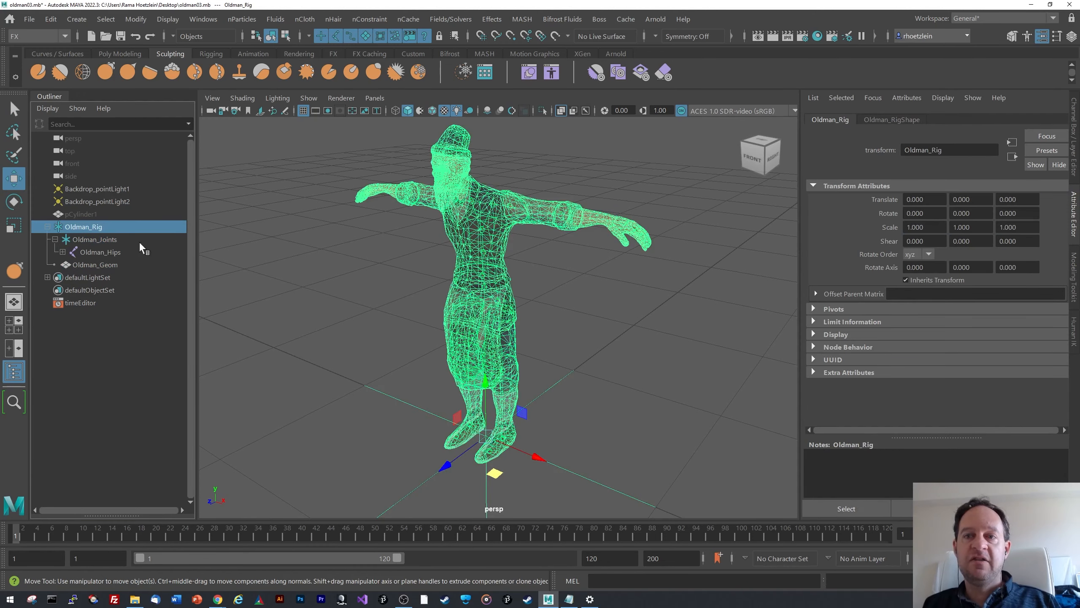
{"action": "mouse_move", "coordinate": [538, 457]}
{"action": "left_mouse_down"}
{"action": "mouse_move", "coordinate": [670, 507]}
{"action": "mouse_move", "coordinate": [468, 426]}
{"action": "mouse_move", "coordinate": [663, 479]}
{"action": "mouse_move", "coordinate": [474, 426]}
{"action": "mouse_move", "coordinate": [594, 441]}
{"action": "mouse_move", "coordinate": [547, 428]}
{"action": "mouse_move", "coordinate": [565, 435]}
{"action": "left_mouse_up"}
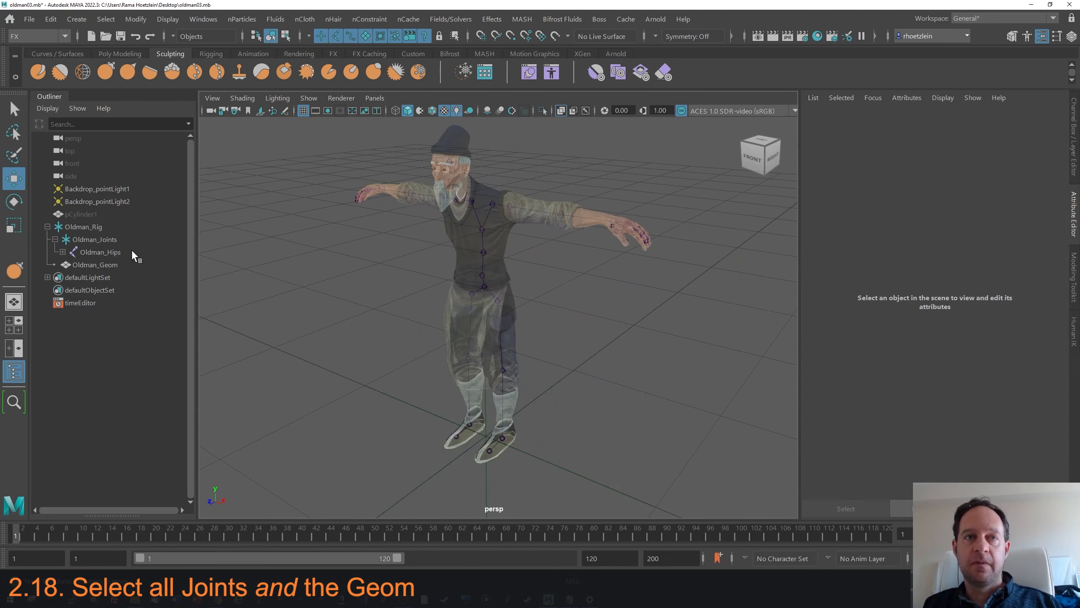
Step: Select the whole joint hierarchy under Oldman_Hips and add Oldman_Geom to the selection
{"action": "left_click", "coordinate": [113, 252]}
{"action": "left_click", "coordinate": [105, 19]}
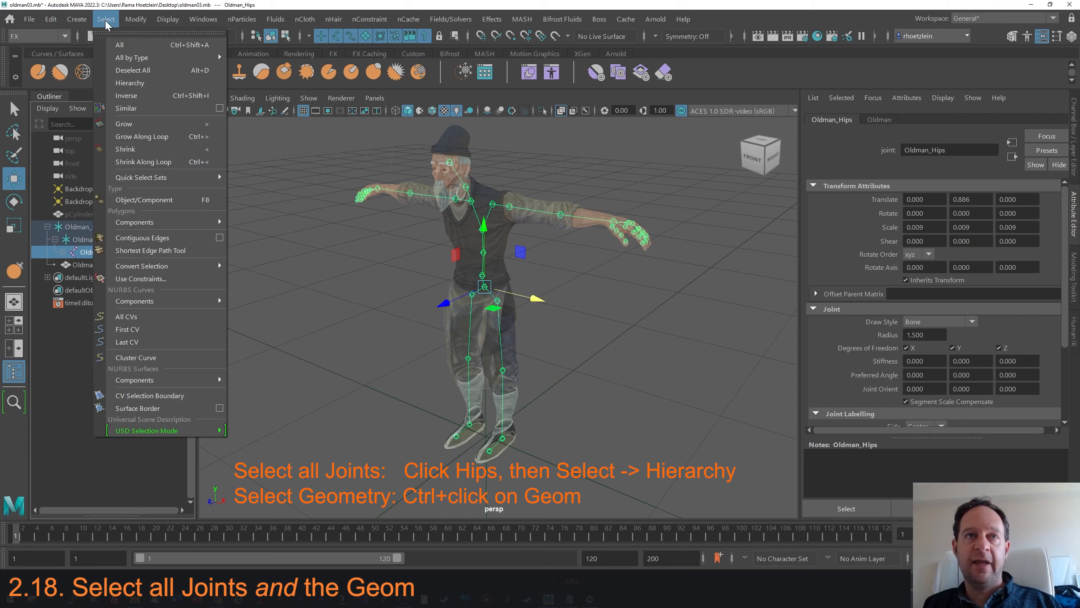
{"action": "left_click", "coordinate": [120, 78]}
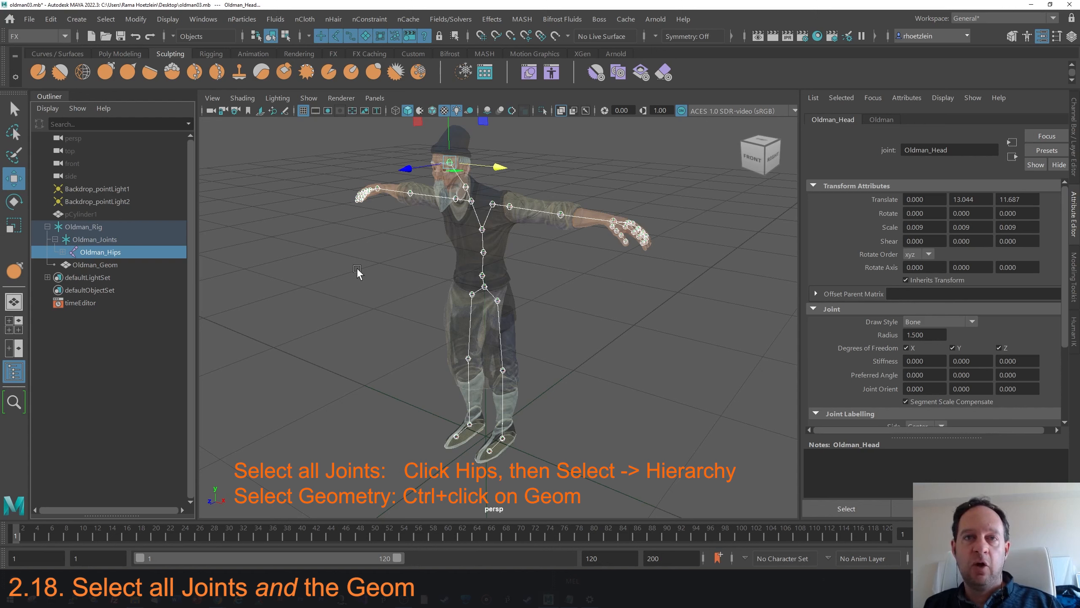
{"action": "left_click", "coordinate": [109, 266], "text": "ctrl"}
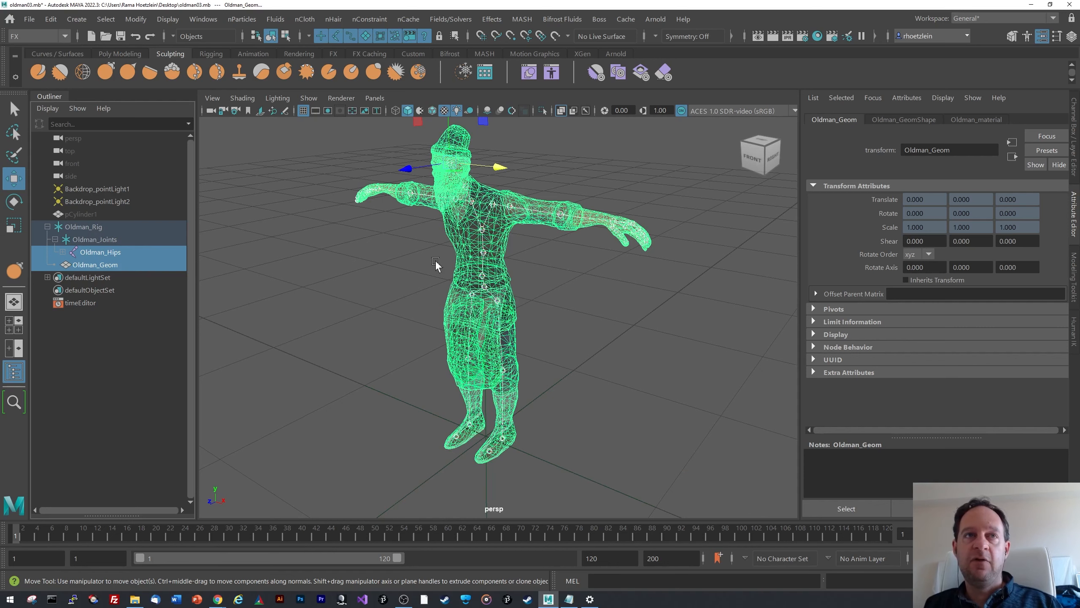
Step: Switch to the Rigging menu set and open the Bind Skin options, moving the dialog beside the character
{"action": "left_click", "coordinate": [64, 36]}
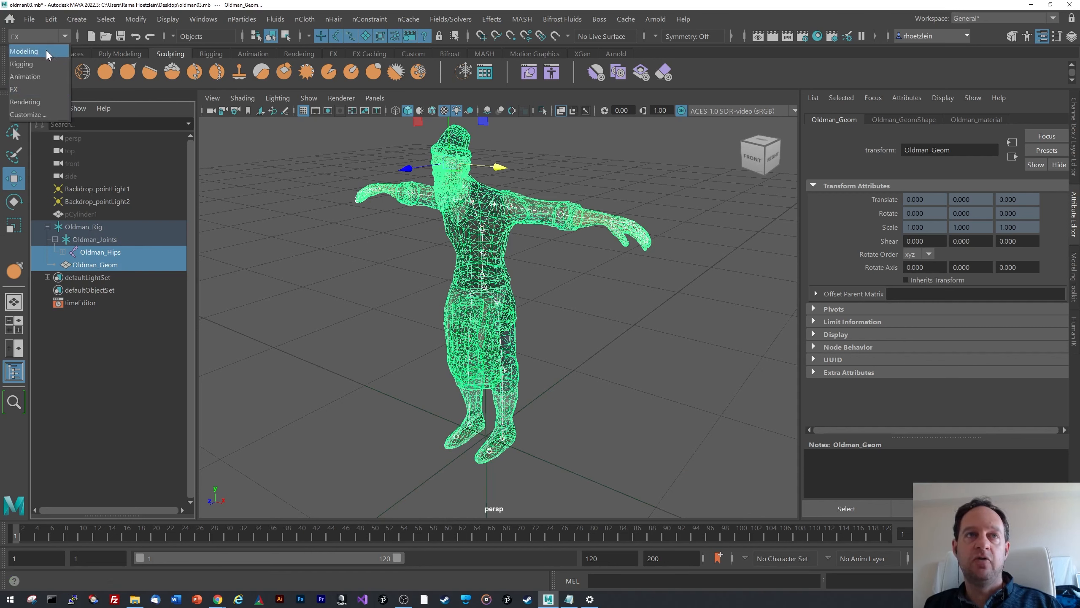
{"action": "left_click", "coordinate": [35, 64]}
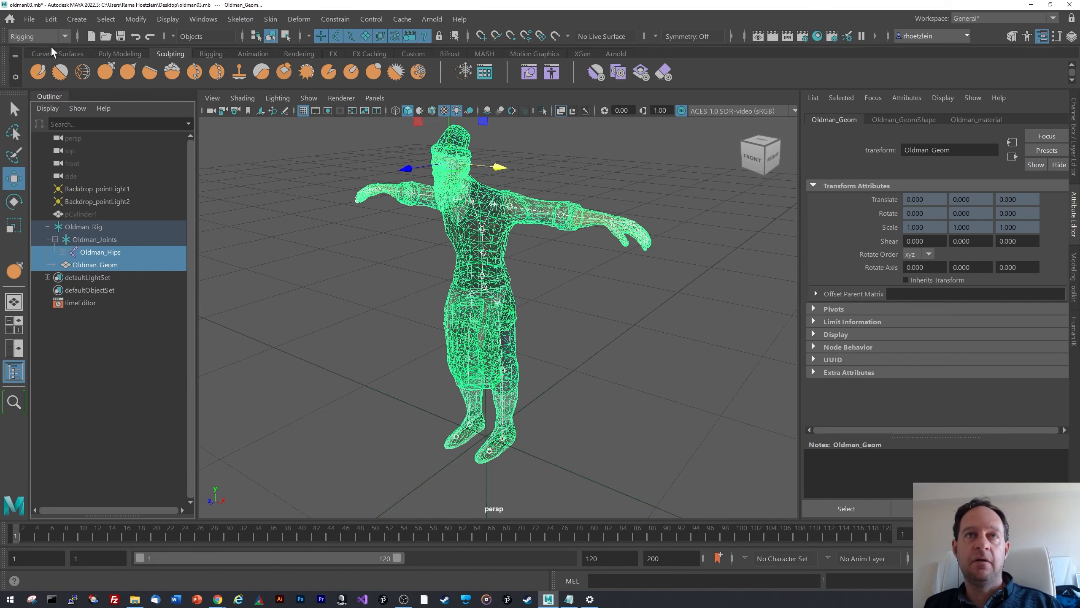
{"action": "left_click", "coordinate": [267, 22]}
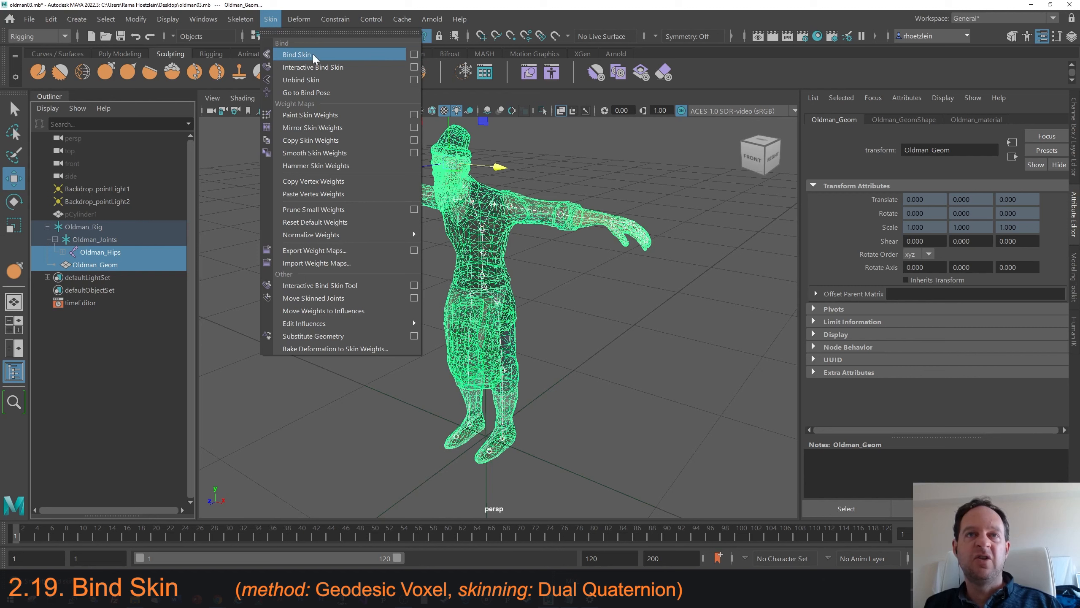
{"action": "left_click", "coordinate": [416, 57]}
{"action": "left_click_drag", "start_coordinate": [900, 307], "coordinate": [751, 172]}
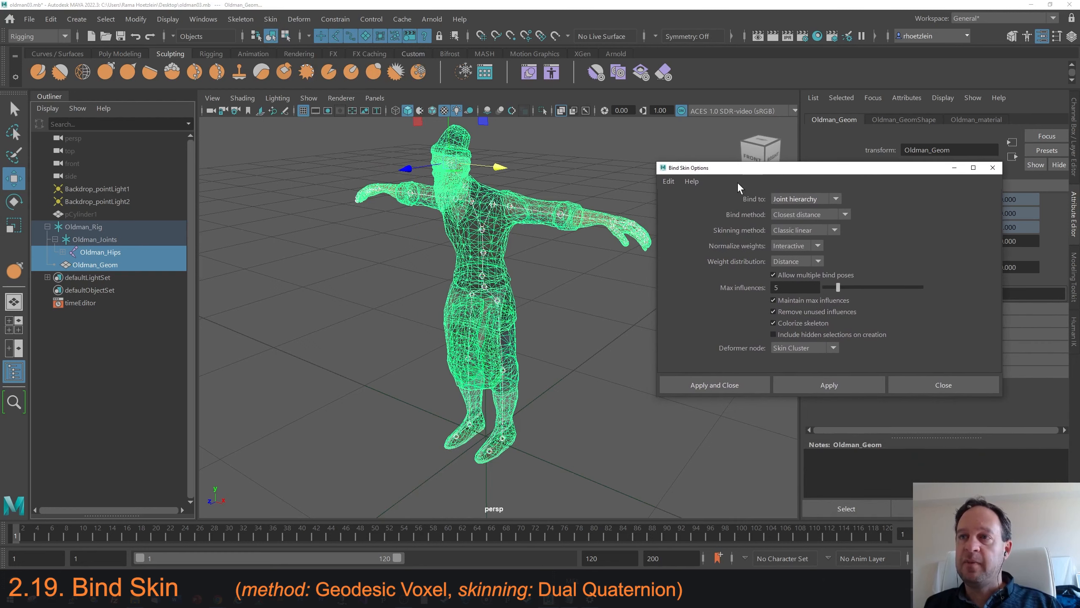
Step: Bind Oldman_Geom to the joint hierarchy with the Geodesic Voxel bind method and Dual quaternion skinning
{"action": "left_click", "coordinate": [836, 199]}
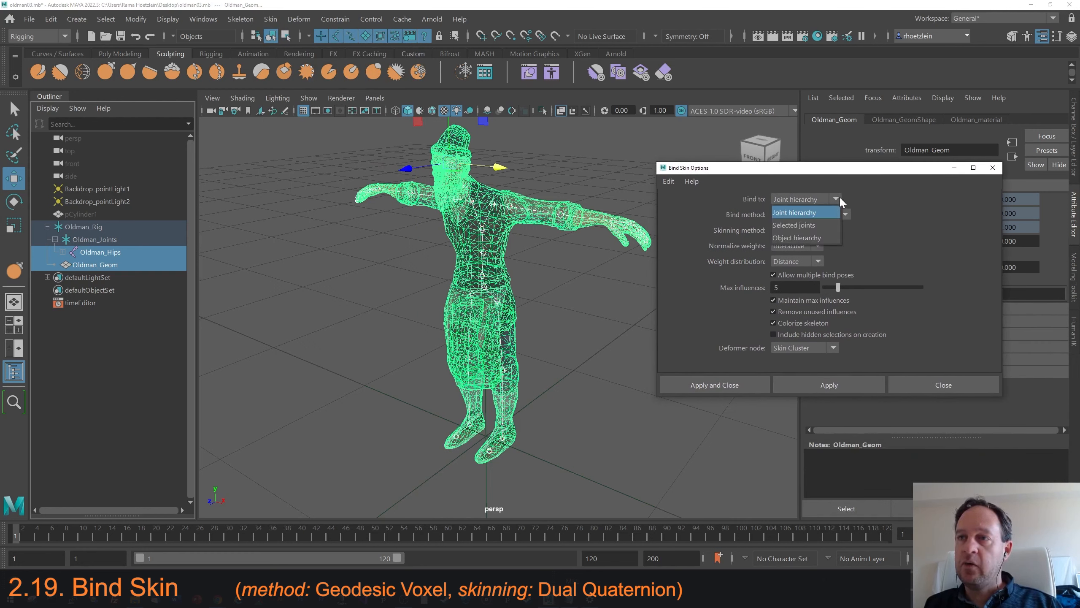
{"action": "left_click", "coordinate": [811, 214]}
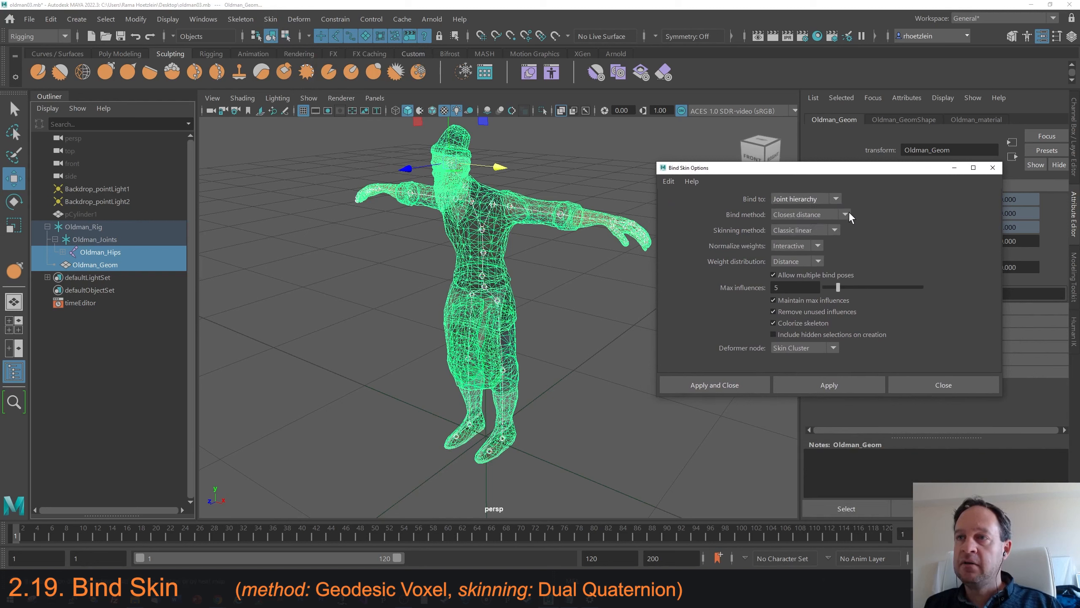
{"action": "left_click", "coordinate": [845, 214]}
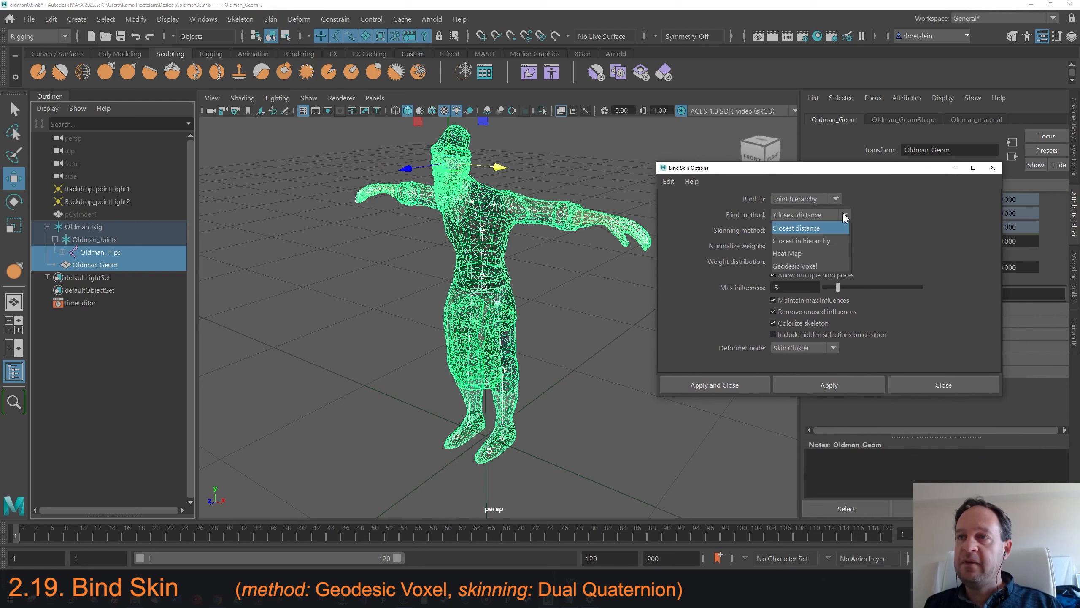
{"action": "left_click", "coordinate": [812, 266]}
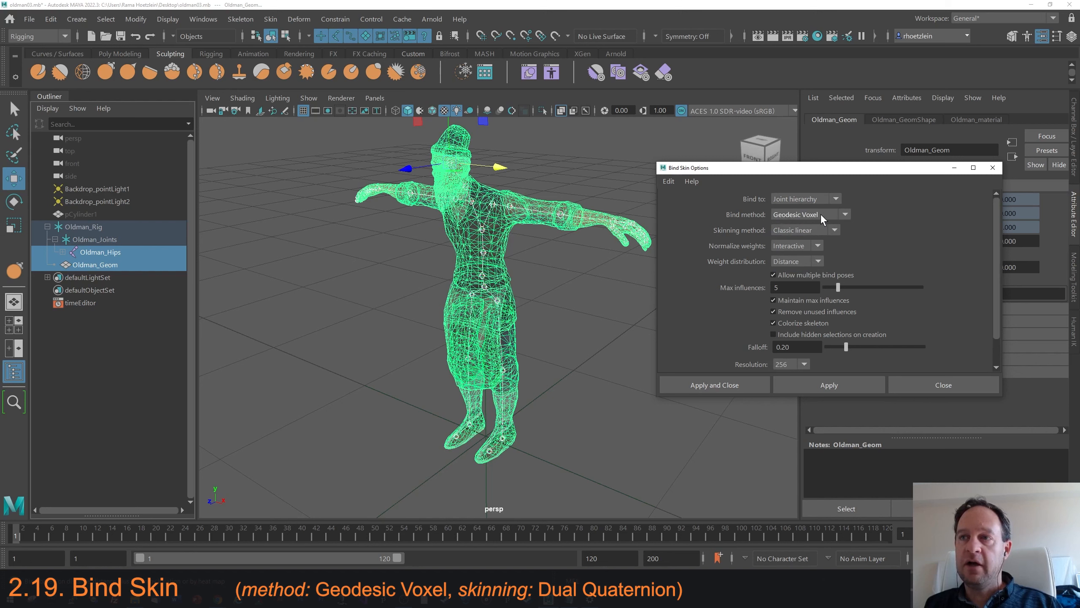
{"action": "left_click", "coordinate": [835, 230]}
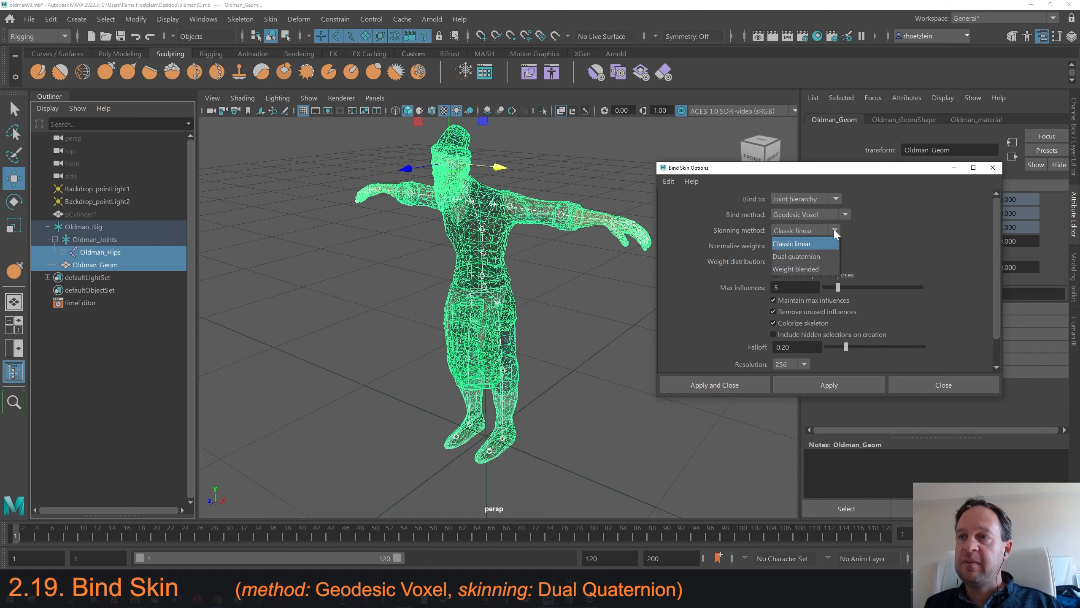
{"action": "left_click", "coordinate": [816, 257]}
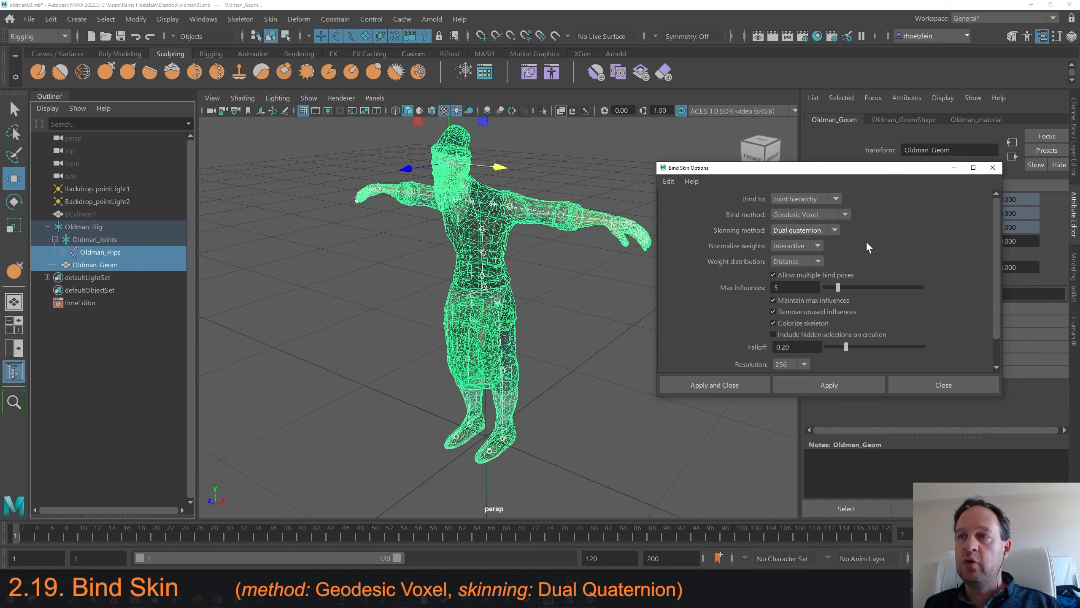
{"action": "left_click", "coordinate": [719, 382]}
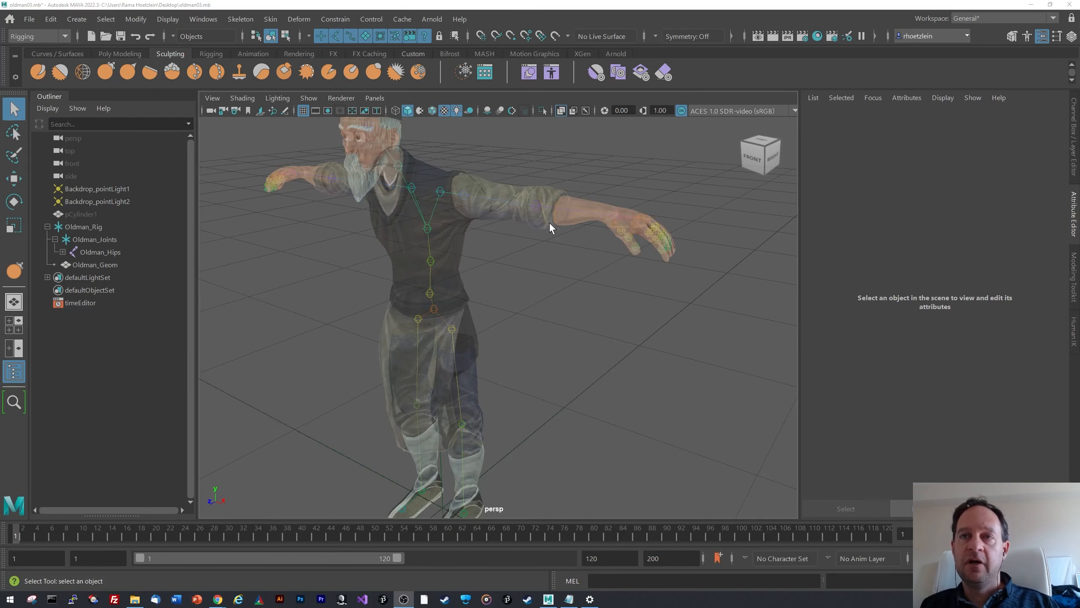
Step: Try rotating the Oldman_LeftArm and Oldman_LeftHand joints to test how the skin follows, restoring the rest pose after each test
{"action": "left_click", "coordinate": [532, 232]}
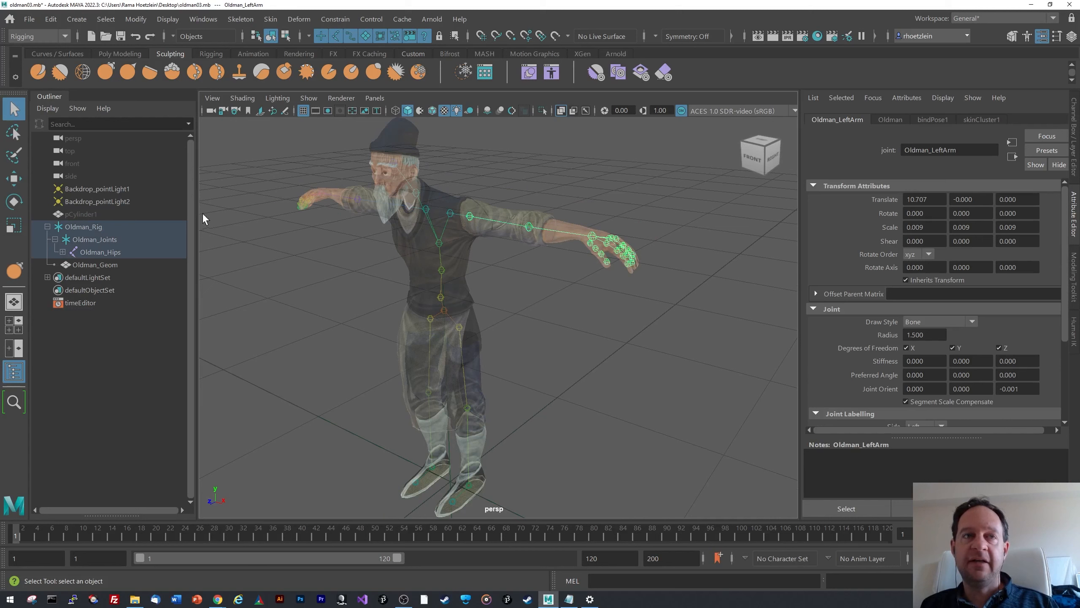
{"action": "left_click", "coordinate": [14, 202]}
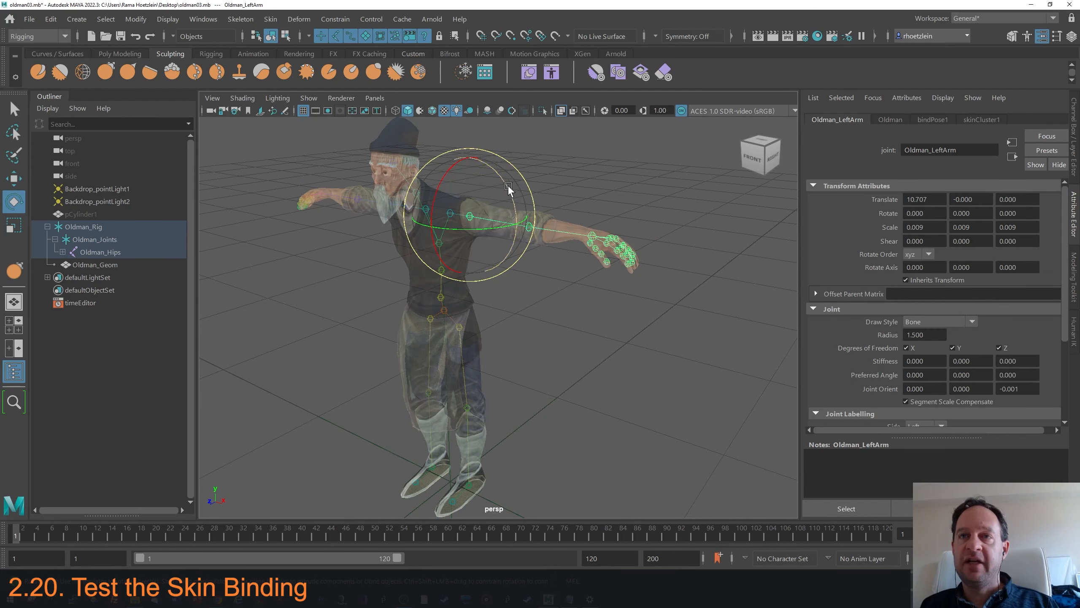
{"action": "left_click_drag", "start_coordinate": [503, 183], "coordinate": [559, 178]}
{"action": "left_click", "coordinate": [558, 178]}
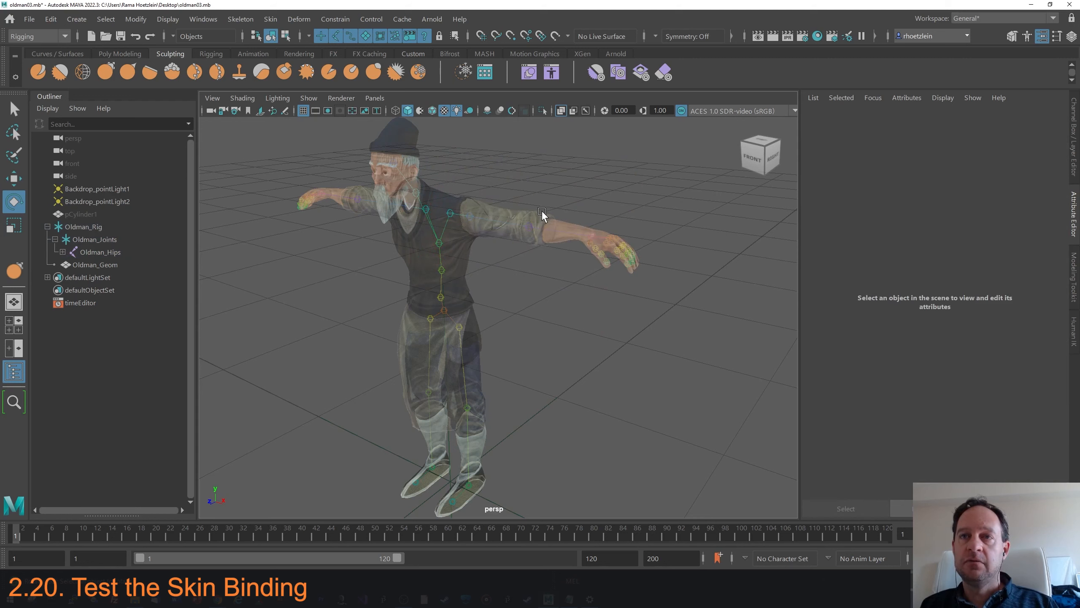
{"action": "left_click", "coordinate": [535, 221]}
{"action": "left_click", "coordinate": [526, 196]}
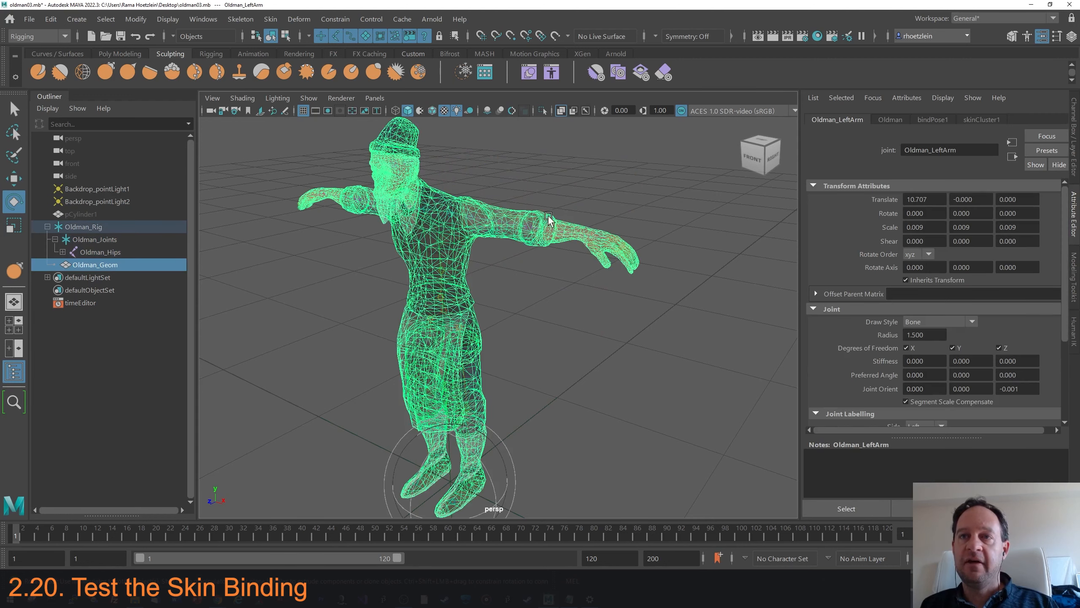
{"action": "left_click", "coordinate": [529, 227]}
{"action": "mouse_move", "coordinate": [568, 199]}
{"action": "left_mouse_down"}
{"action": "mouse_move", "coordinate": [550, 174]}
{"action": "mouse_move", "coordinate": [567, 210]}
{"action": "mouse_move", "coordinate": [558, 243]}
{"action": "mouse_move", "coordinate": [546, 171]}
{"action": "mouse_move", "coordinate": [554, 217]}
{"action": "mouse_move", "coordinate": [547, 194]}
{"action": "left_mouse_up"}
{"action": "left_click", "coordinate": [618, 187]}
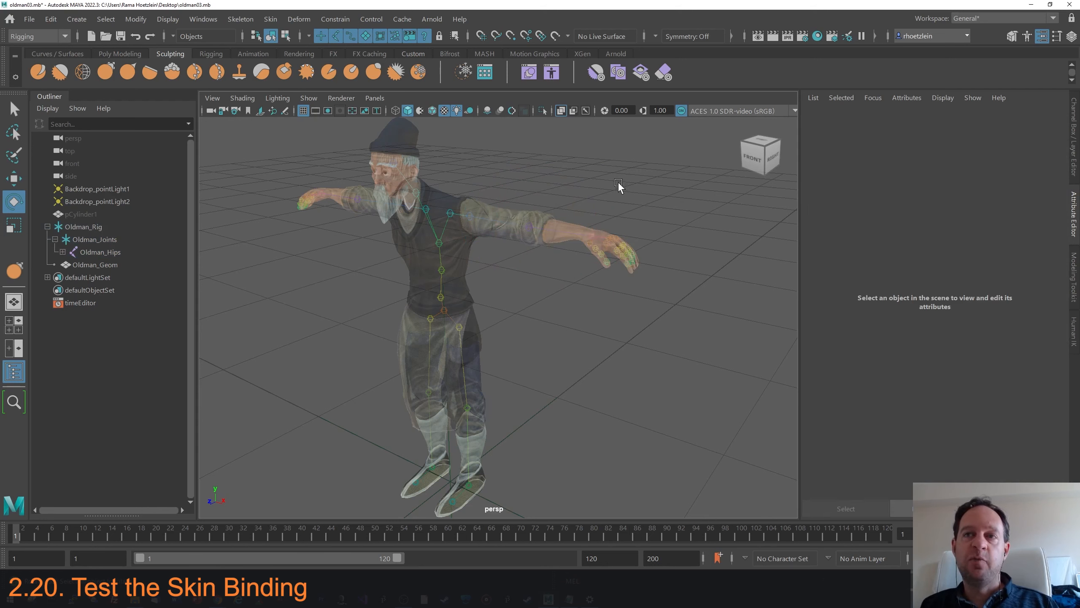
{"action": "left_click", "coordinate": [598, 233]}
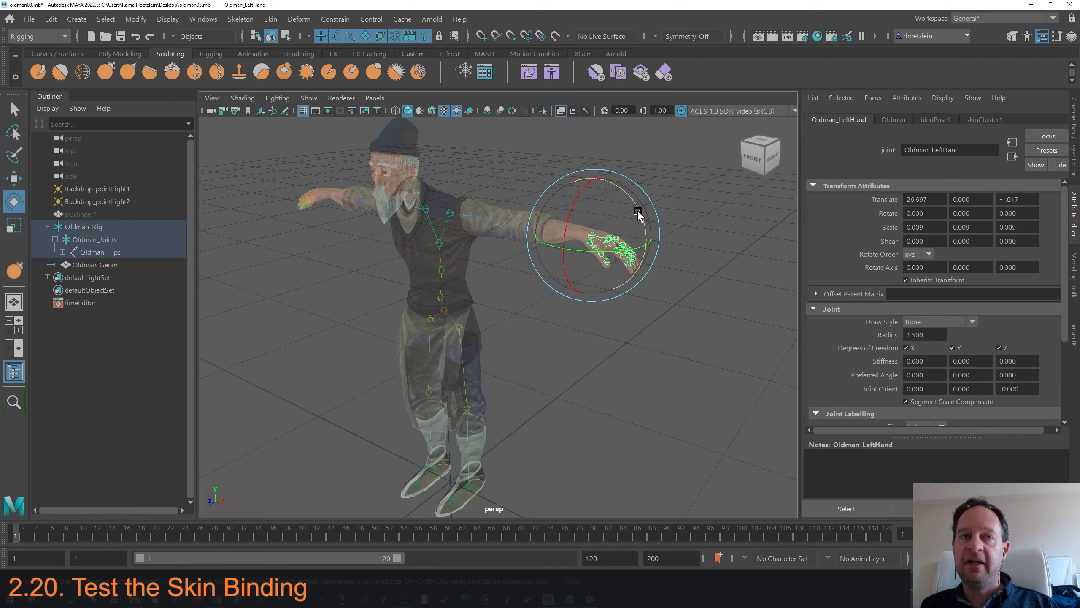
{"action": "left_click_drag", "start_coordinate": [644, 212], "coordinate": [596, 195]}
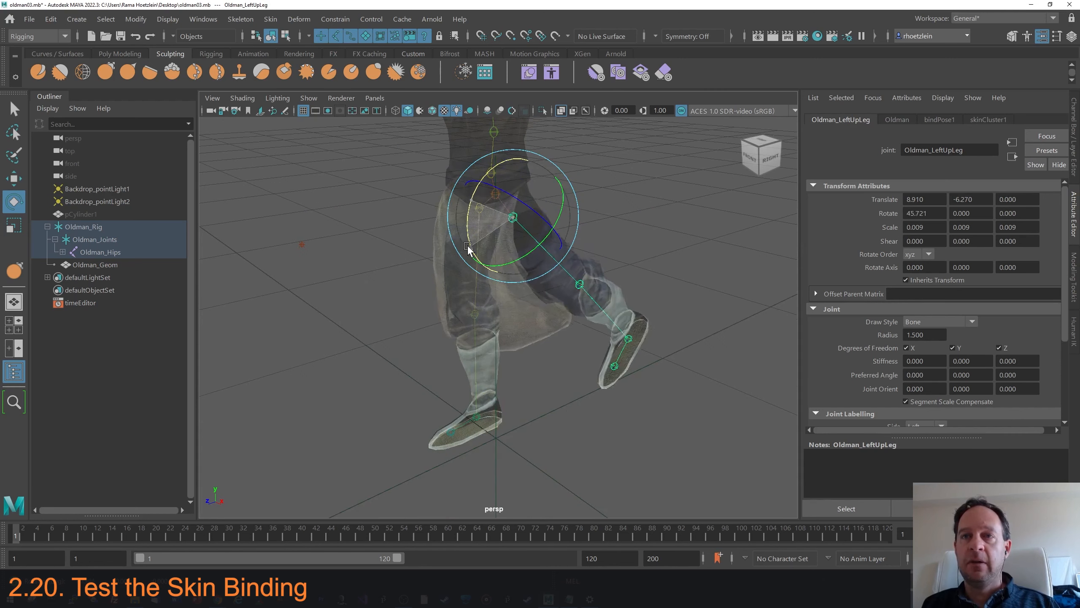
Step: Try rotating the left upper leg, Oldman_LeftFoot and Oldman_LeftToeBase joints to test the skin on the leg and shoe
{"action": "left_click_drag", "start_coordinate": [447, 230], "coordinate": [527, 247]}
{"action": "left_click", "coordinate": [517, 446]}
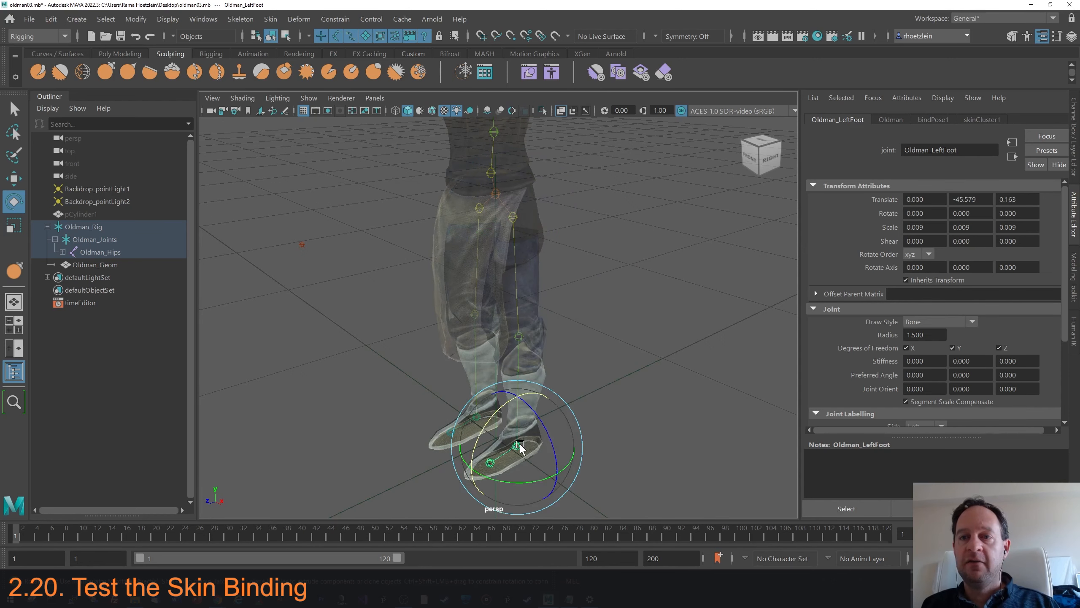
{"action": "mouse_move", "coordinate": [502, 411]}
{"action": "left_mouse_down"}
{"action": "mouse_move", "coordinate": [504, 451]}
{"action": "mouse_move", "coordinate": [501, 413]}
{"action": "left_mouse_up"}
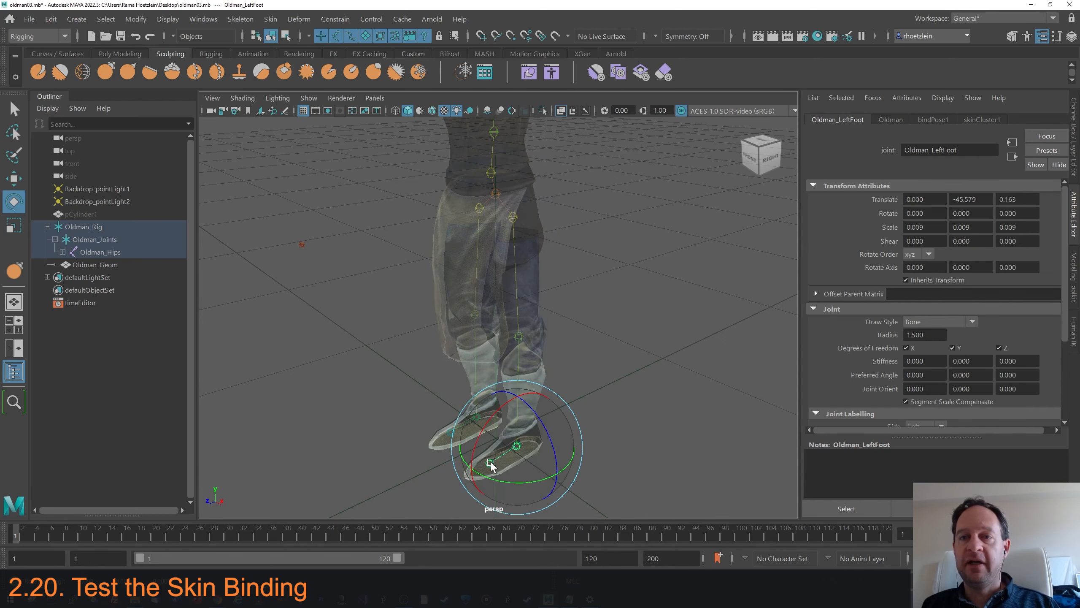
{"action": "left_click", "coordinate": [603, 437]}
{"action": "left_click", "coordinate": [490, 463]}
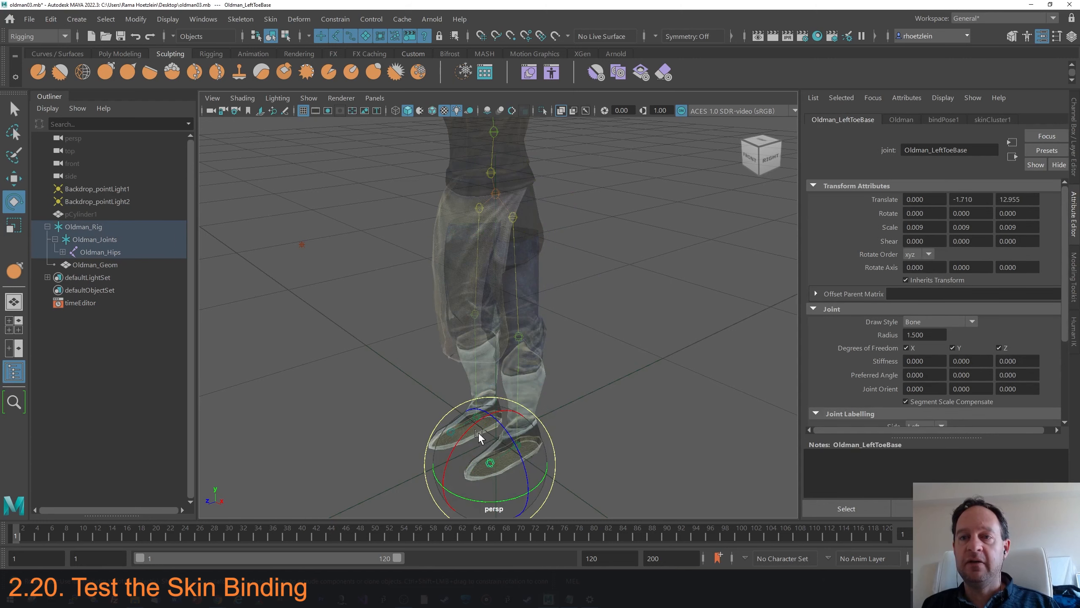
{"action": "mouse_move", "coordinate": [480, 438]}
{"action": "left_mouse_down"}
{"action": "mouse_move", "coordinate": [487, 407]}
{"action": "mouse_move", "coordinate": [483, 439]}
{"action": "left_mouse_up"}
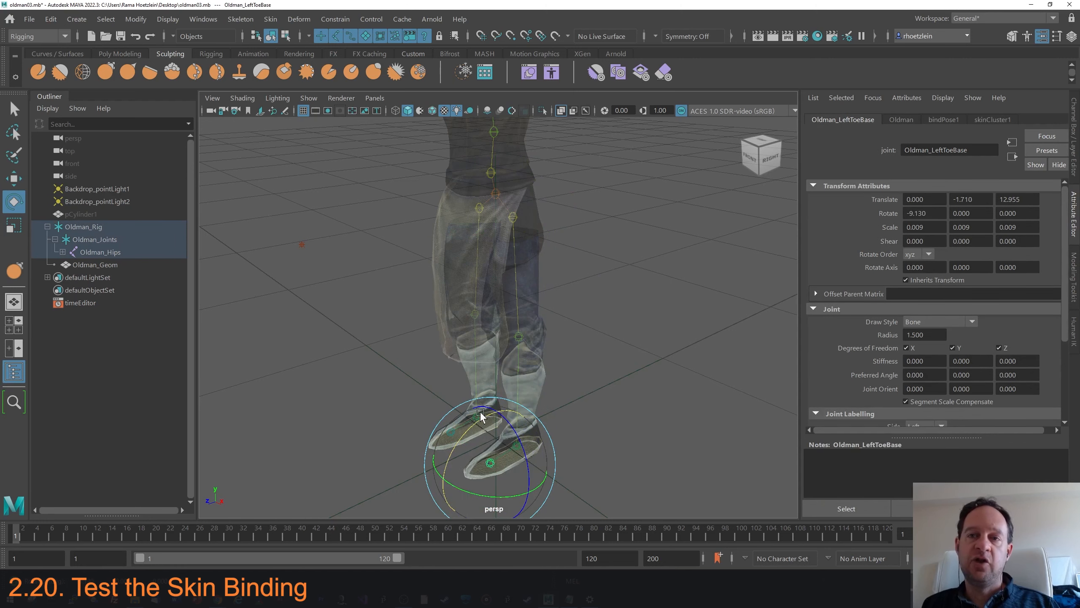
Step: Try rotating Oldman_LeftUpLeg in a front view to test the trouser deformation, and undo the rotation
{"action": "left_click", "coordinate": [580, 245]}
{"action": "mouse_move", "coordinate": [579, 244]}
{"action": "left_mouse_down", "text": "alt"}
{"action": "mouse_move", "coordinate": [599, 279]}
{"action": "mouse_move", "coordinate": [624, 281]}
{"action": "mouse_move", "coordinate": [642, 249]}
{"action": "mouse_move", "coordinate": [579, 246]}
{"action": "left_mouse_up", "text": "alt"}
{"action": "left_click", "coordinate": [555, 240]}
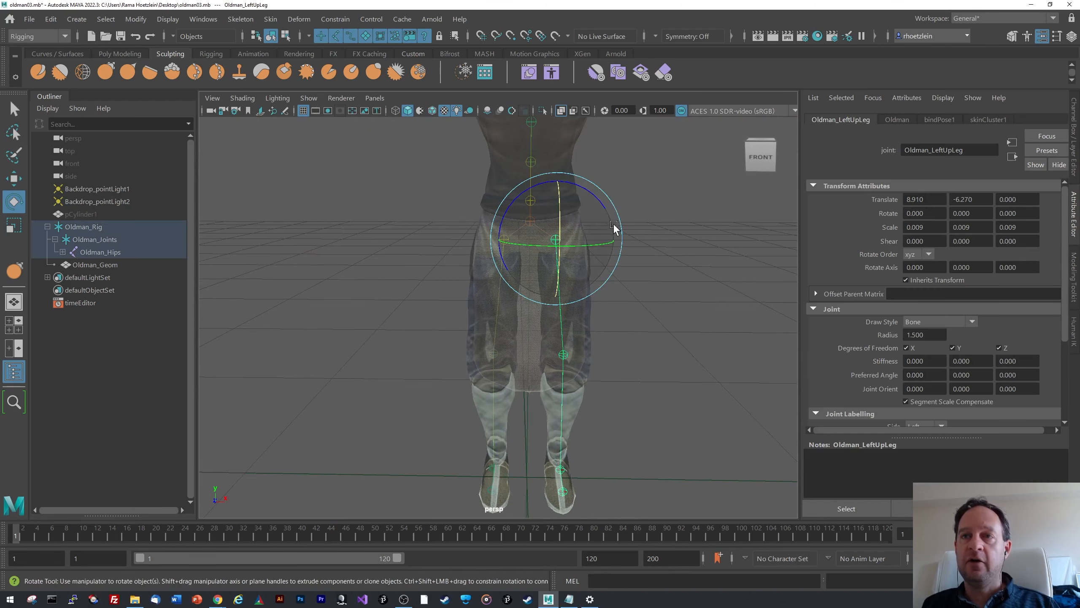
{"action": "left_click_drag", "start_coordinate": [614, 208], "coordinate": [610, 237]}
{"action": "key", "text": "ctrl+z"}
{"action": "key", "text": "ctrl+z"}
Step: Try bending the torso by rotating the Oldman_Spine1 joint around its X axis, and undo the rotation
{"action": "right_click_drag", "start_coordinate": [609, 237], "coordinate": [549, 257], "text": "alt"}
{"action": "left_click", "coordinate": [497, 301]}
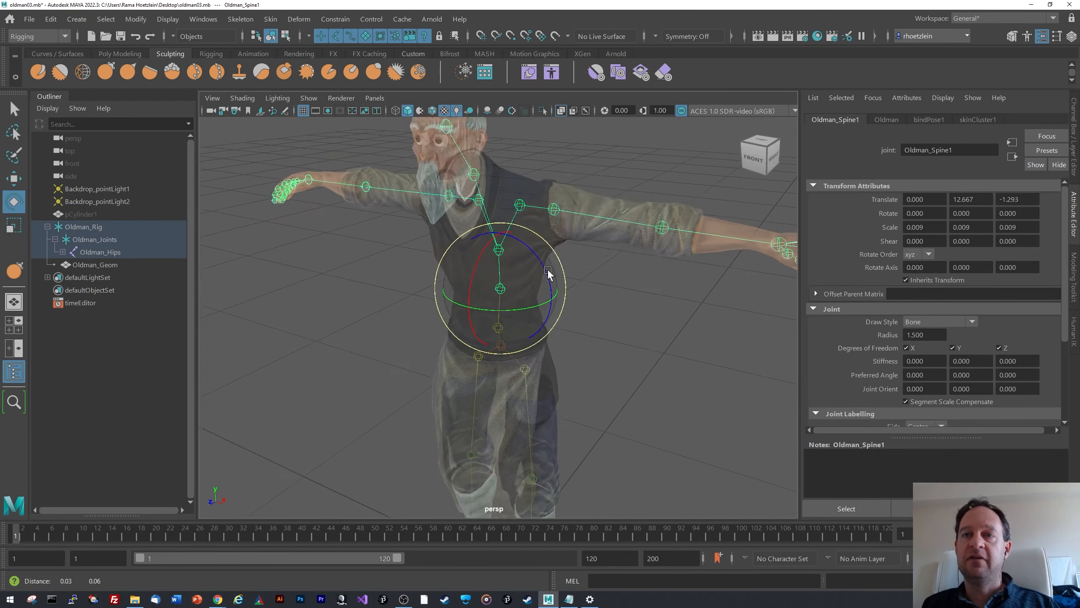
{"action": "scroll", "coordinate": [547, 265], "scroll_direction": "down", "scroll_amount": 2}
{"action": "left_click_drag", "start_coordinate": [466, 305], "coordinate": [488, 217]}
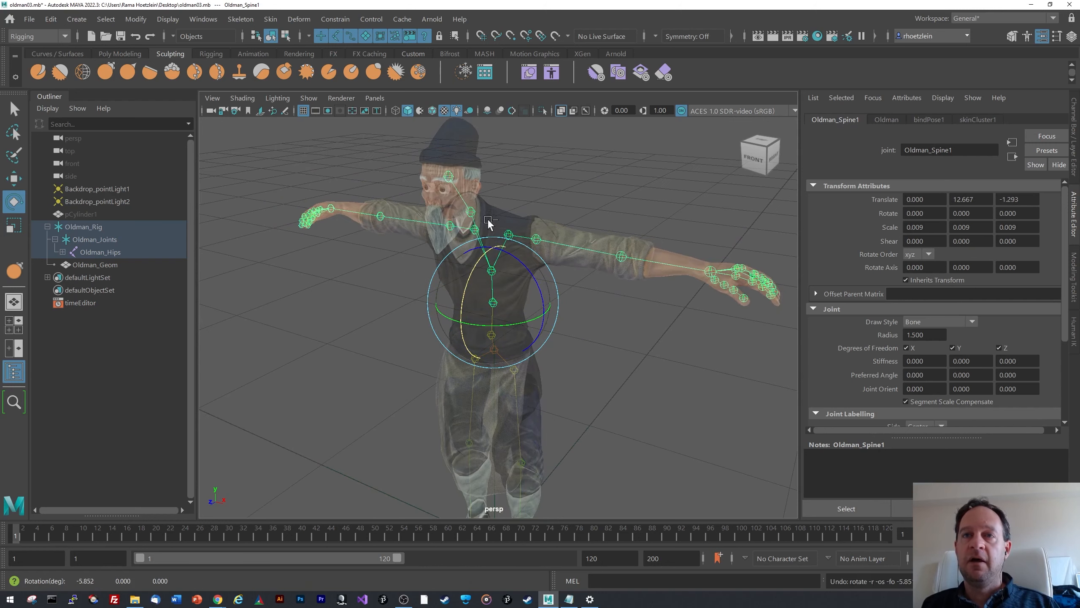
{"action": "left_click", "coordinate": [476, 210]}
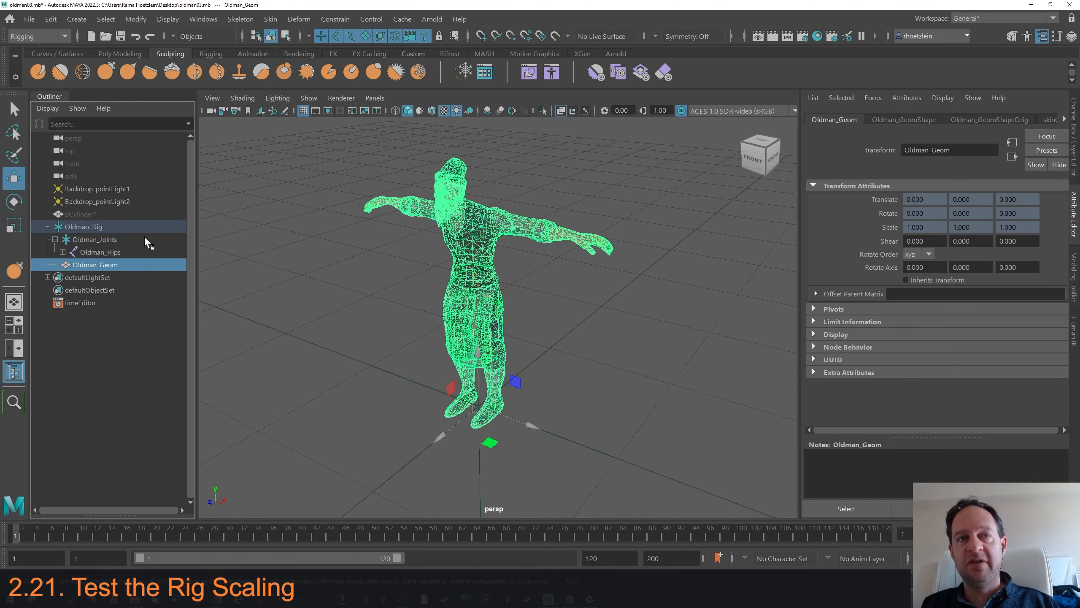
Step: Select the Oldman_Rig group and try scaling it uniformly to test how the bound character responds
{"action": "left_click", "coordinate": [99, 227]}
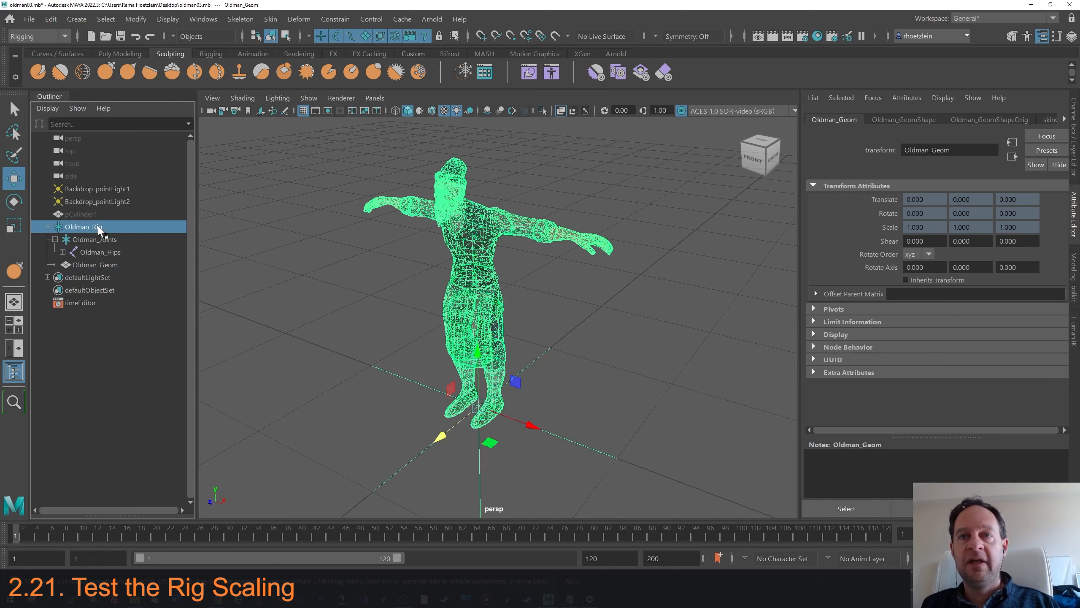
{"action": "left_click", "coordinate": [478, 294]}
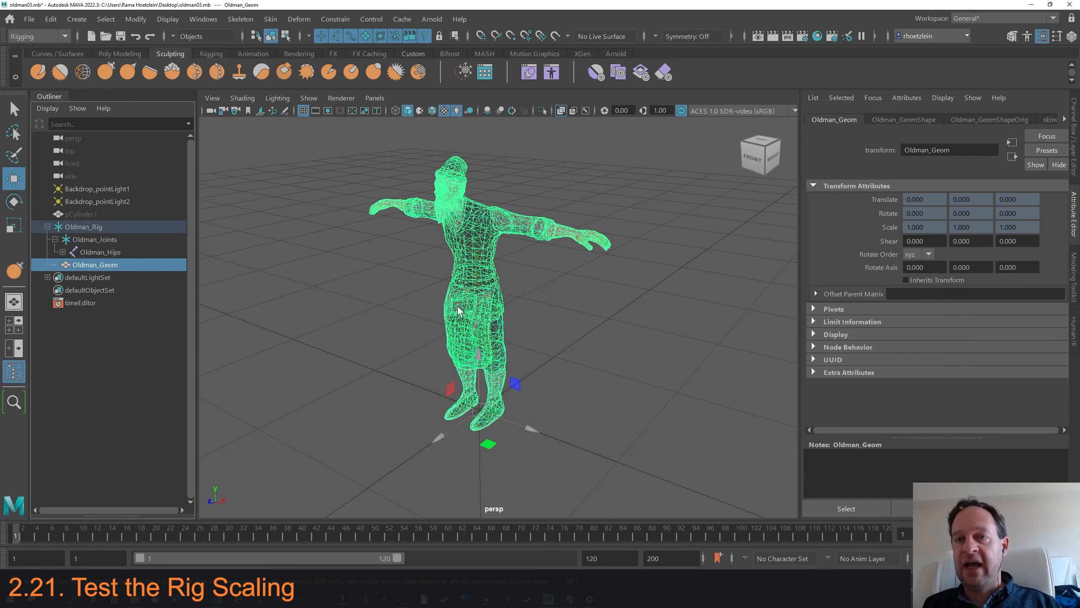
{"action": "left_click", "coordinate": [98, 229]}
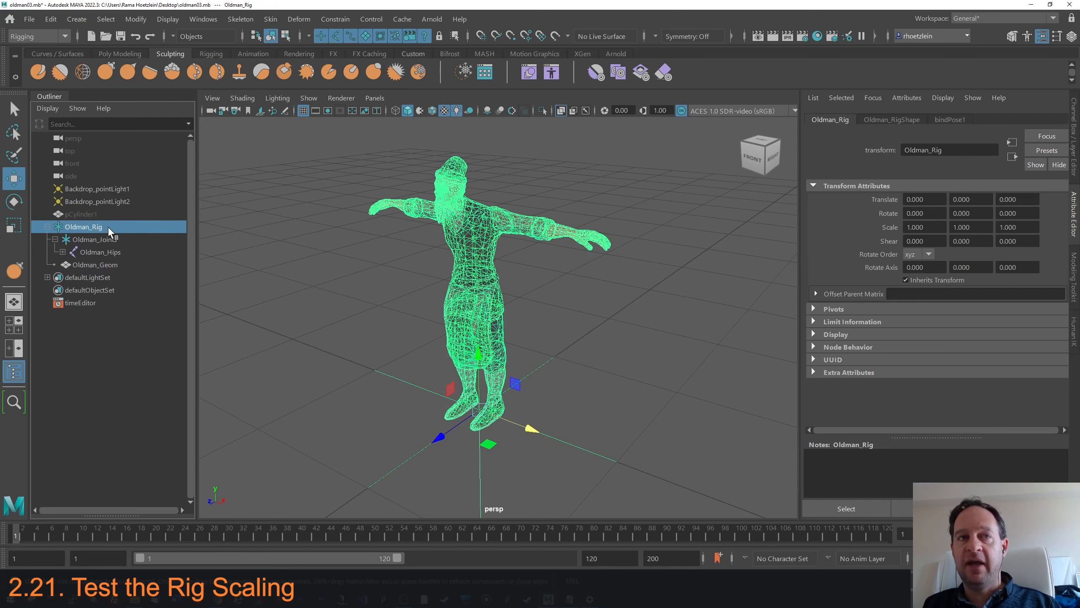
{"action": "left_click", "coordinate": [12, 228]}
{"action": "scroll", "coordinate": [444, 351], "scroll_direction": "down", "scroll_amount": 3}
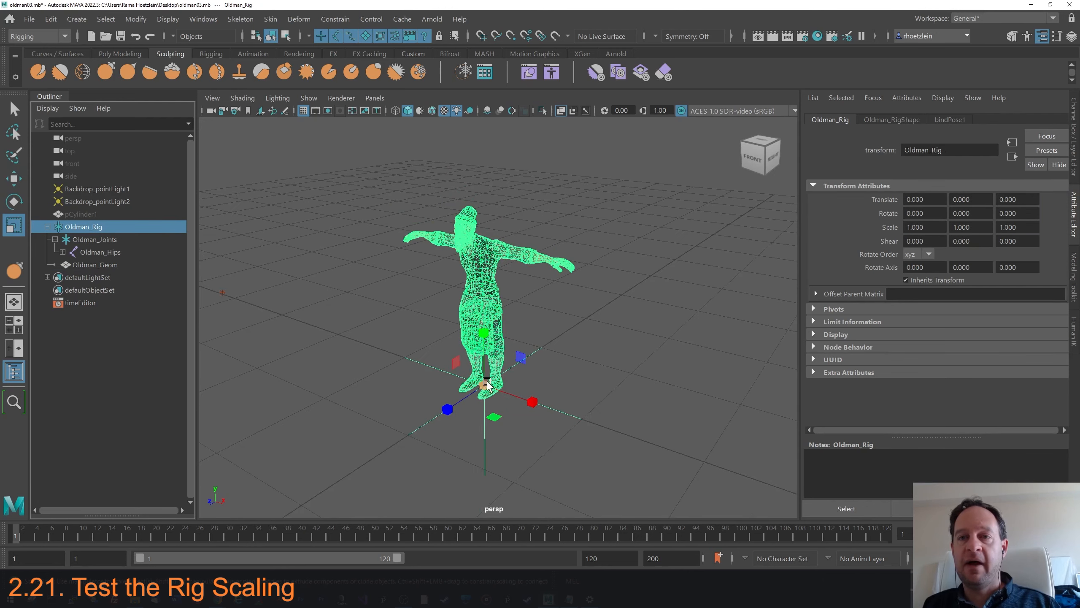
{"action": "left_click_drag", "start_coordinate": [485, 385], "coordinate": [375, 330]}
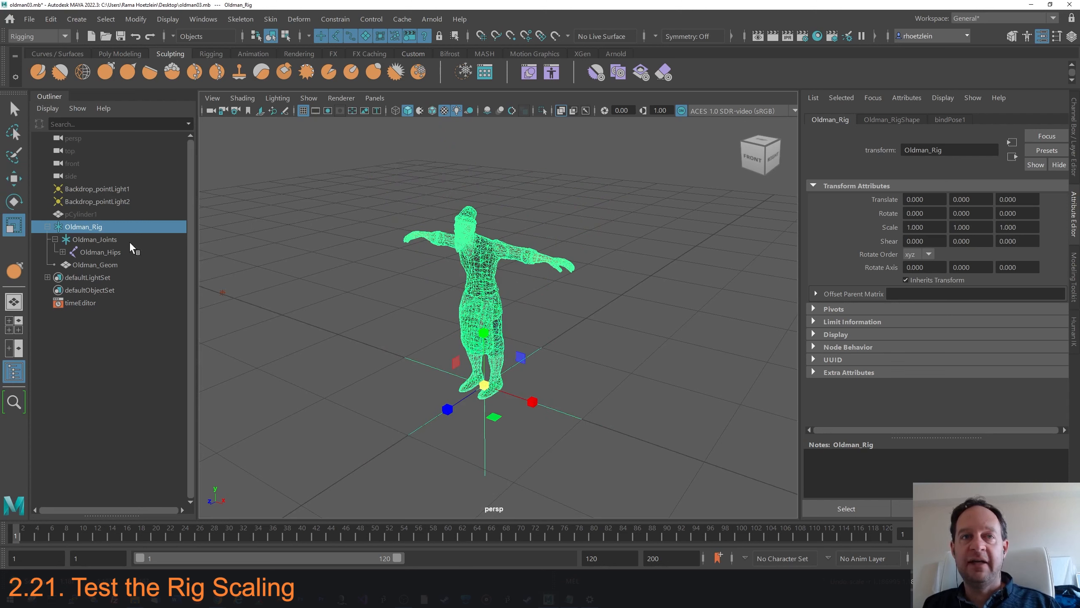
Step: Check the transforms of Oldman_Geom, reselect Oldman_Rig and try another uniform scale of the whole rig
{"action": "left_click", "coordinate": [113, 263]}
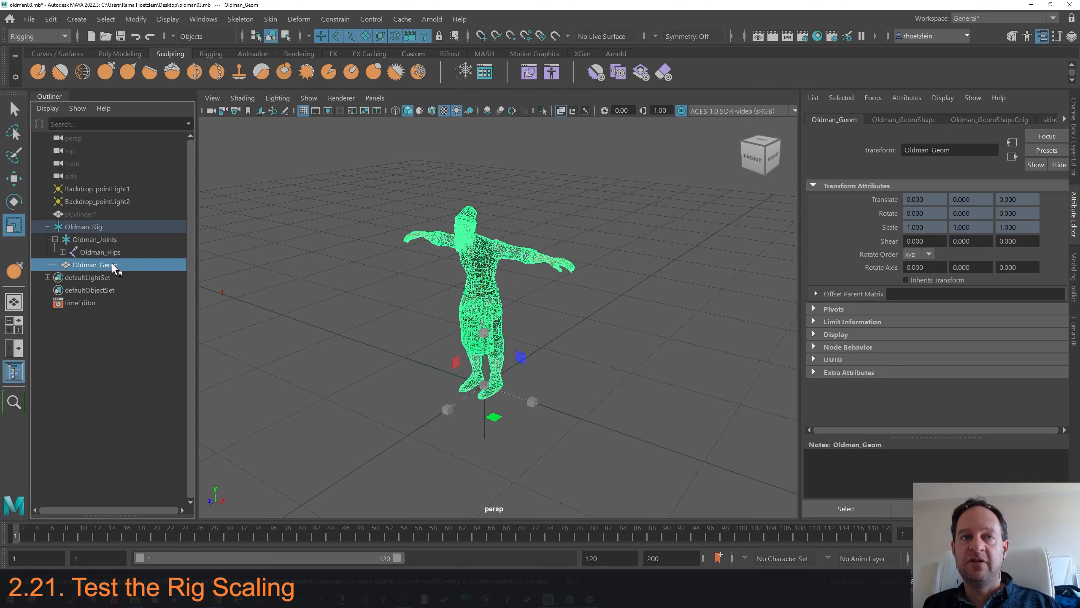
{"action": "left_click", "coordinate": [93, 226]}
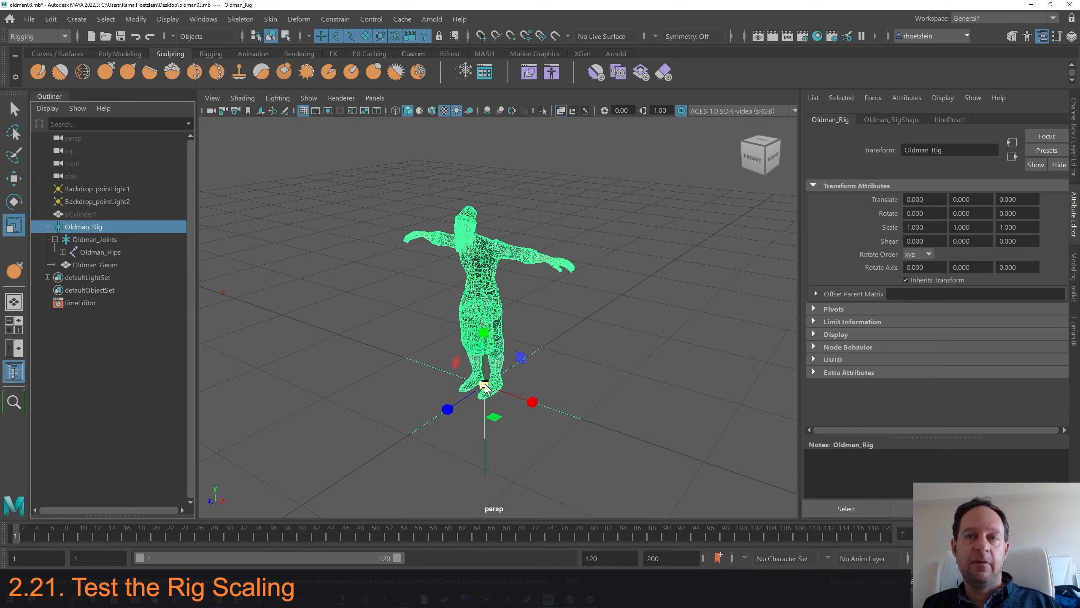
{"action": "left_click_drag", "start_coordinate": [486, 388], "coordinate": [575, 262]}
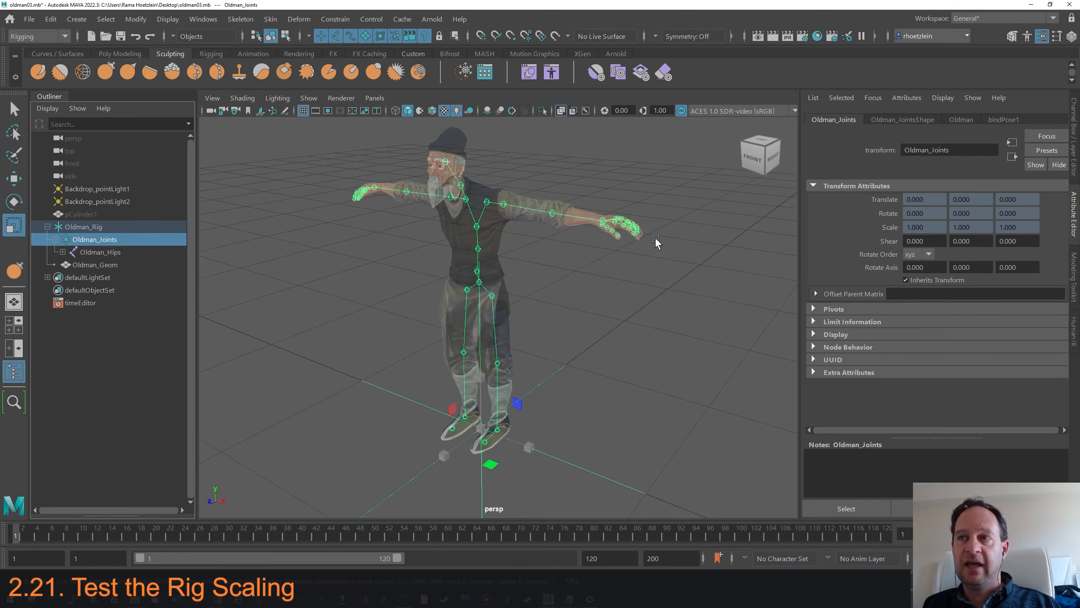
Step: Select Oldman_Geom, Oldman_Joints and Oldman_Rig in turn to review the levels of the rig hierarchy
{"action": "left_click", "coordinate": [108, 265]}
{"action": "left_click", "coordinate": [111, 241]}
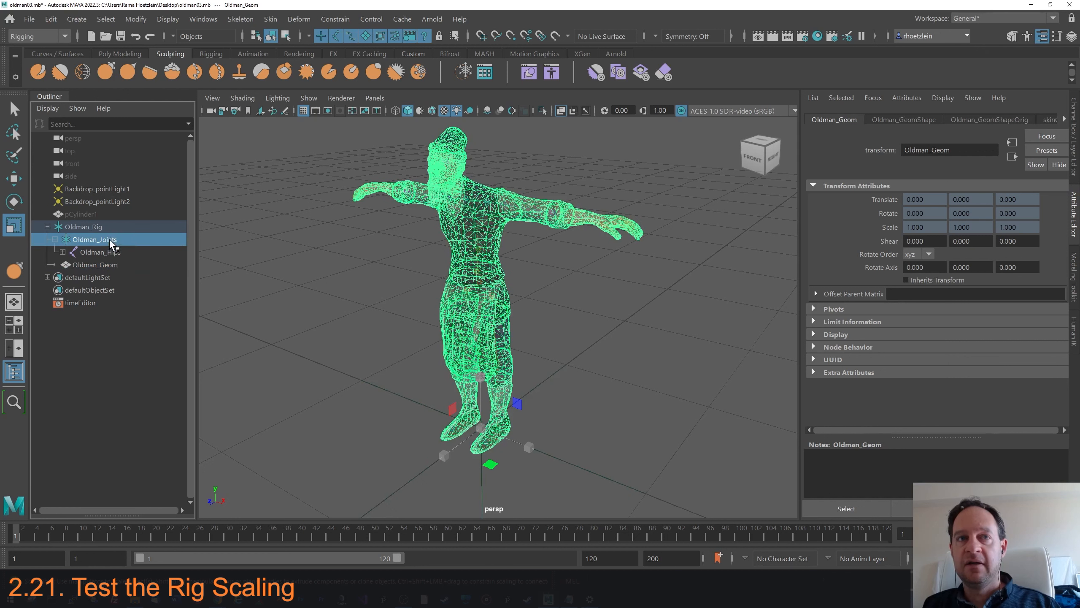
{"action": "left_click", "coordinate": [99, 230]}
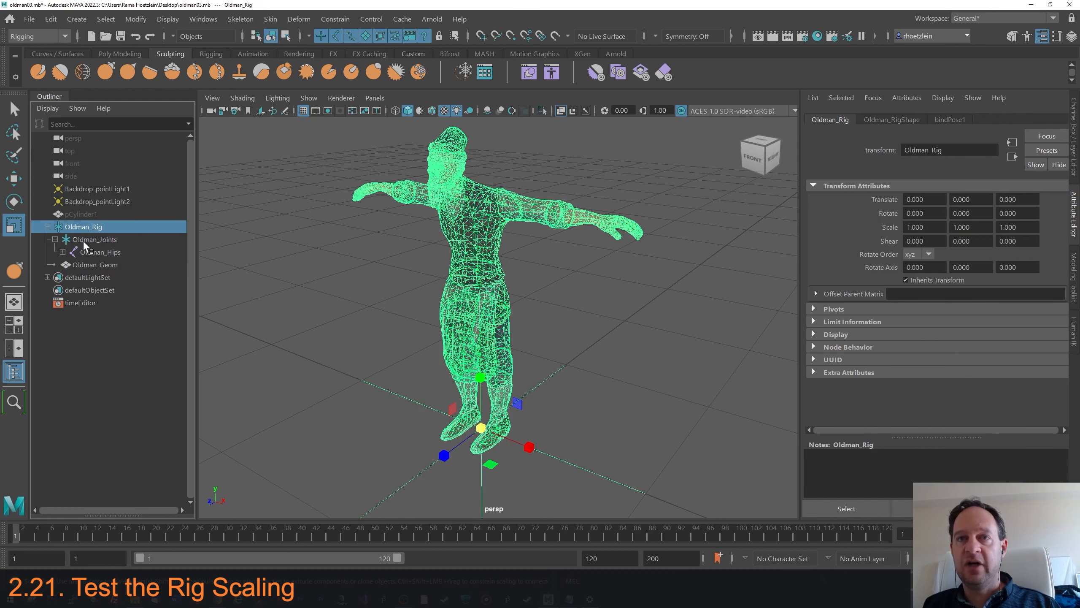